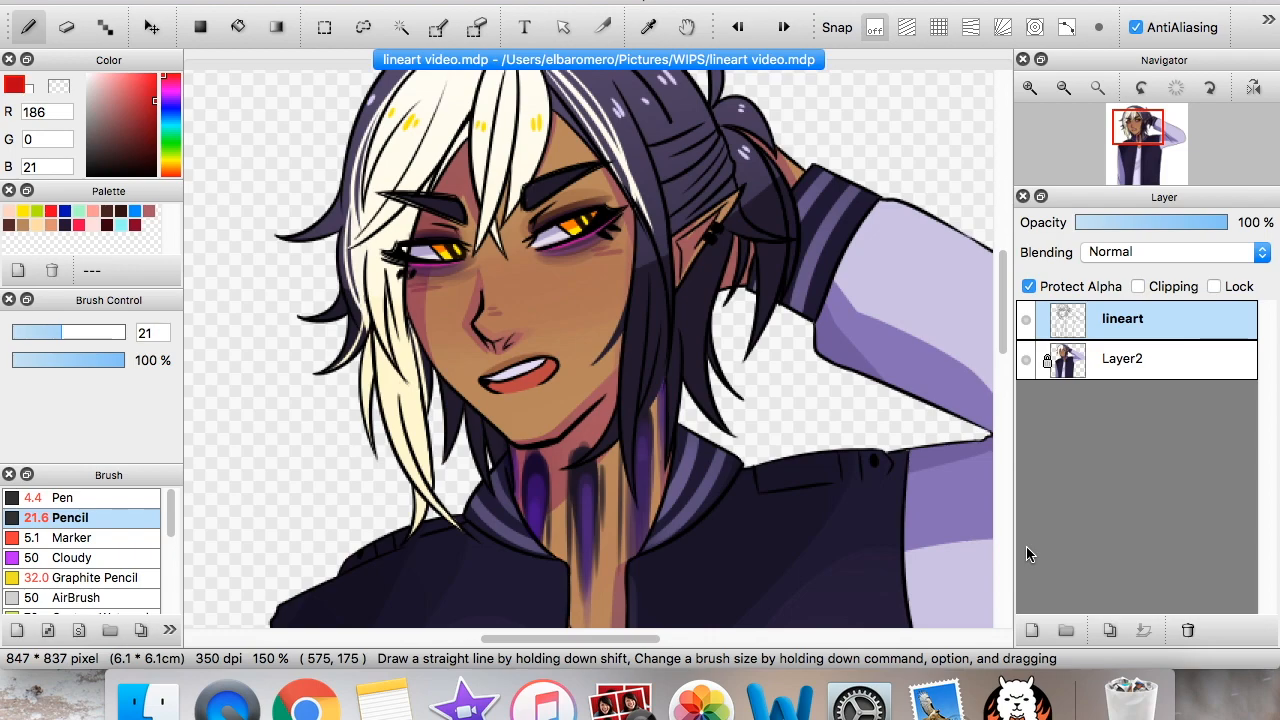
pyautogui.scroll(-4, 1006, 294)
pyautogui.scroll(5, 1006, 274)
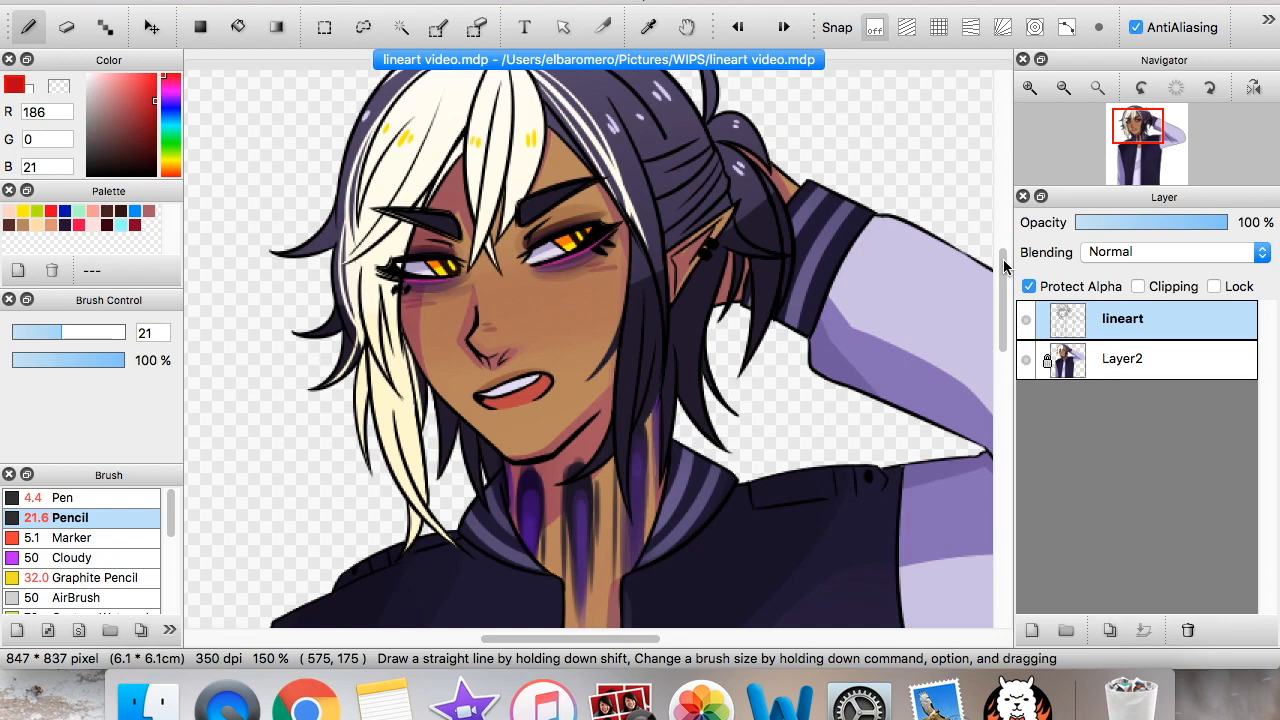
pyautogui.scroll(-3, 1002, 275)
pyautogui.scroll(3, 1003, 262)
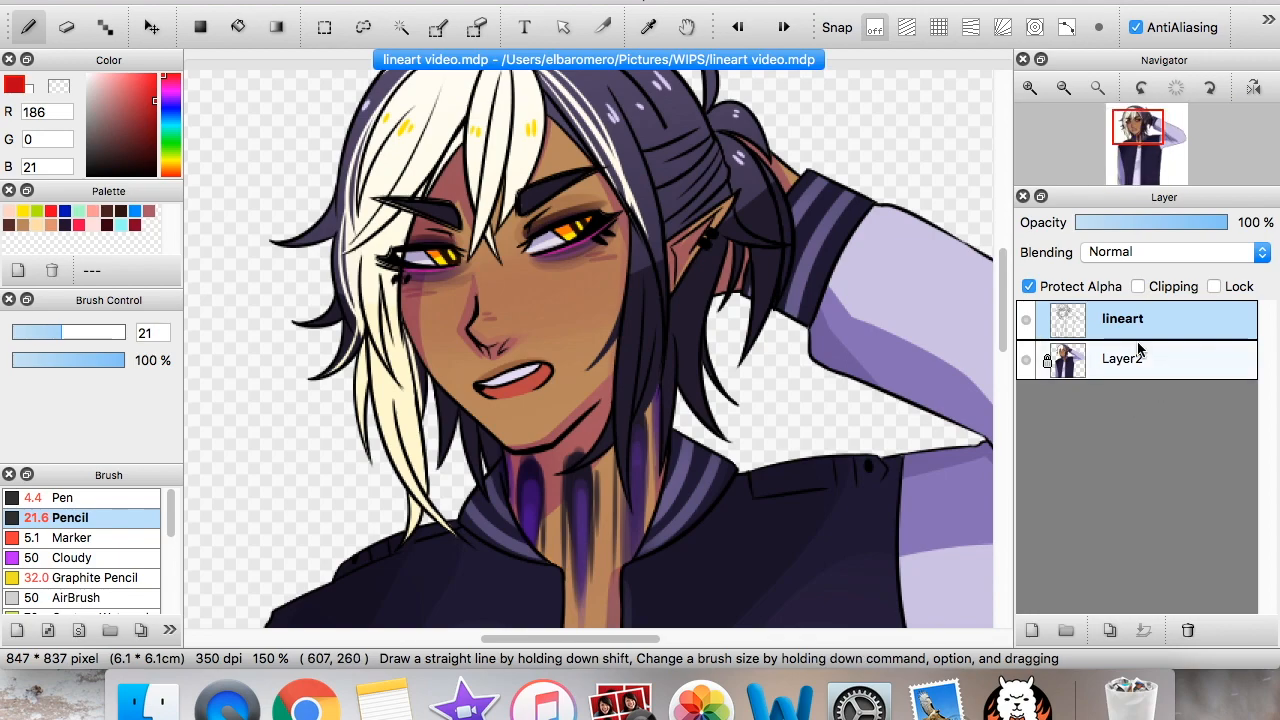
# Step: Toggle the visibility of Layer2 and the lineart layer to compare the line art with the coloured drawing
pyautogui.click(1117, 362)
pyautogui.click(1026, 360)
pyautogui.click(1026, 360)
pyautogui.click(1122, 320)
pyautogui.click(1026, 320)
pyautogui.click(1026, 320)
pyautogui.click(1026, 359)
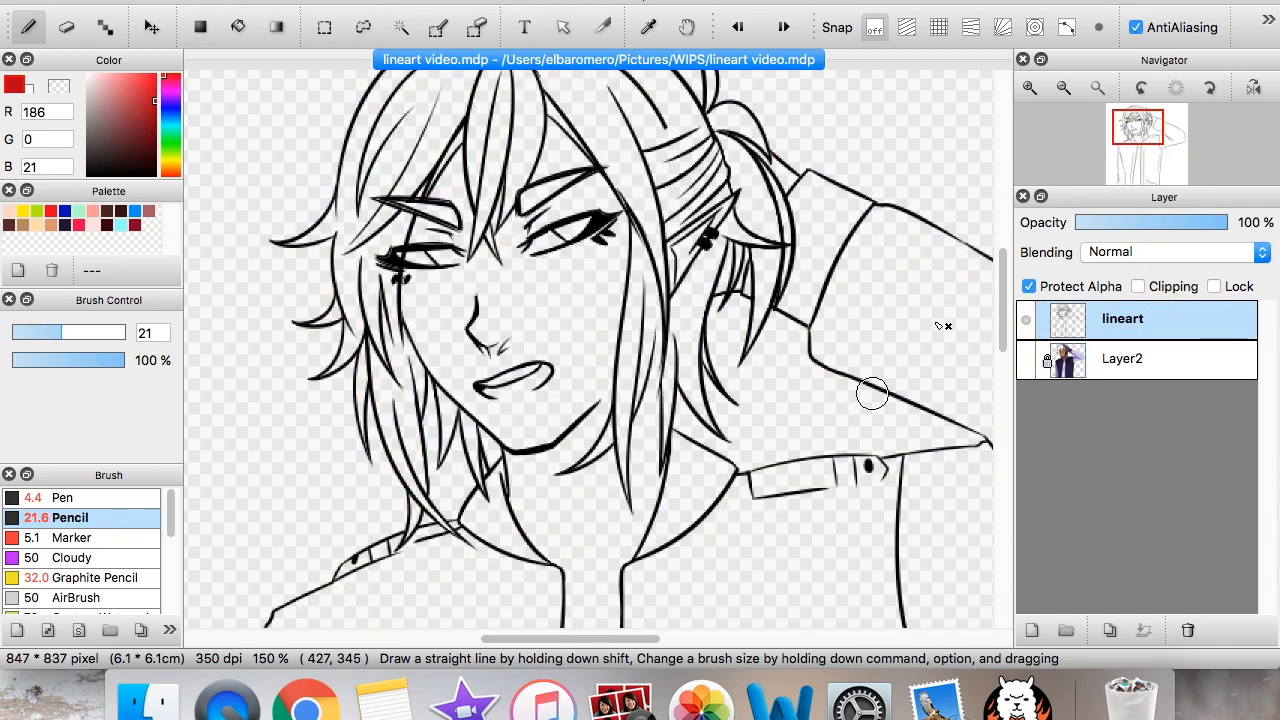
pyautogui.click(1025, 359)
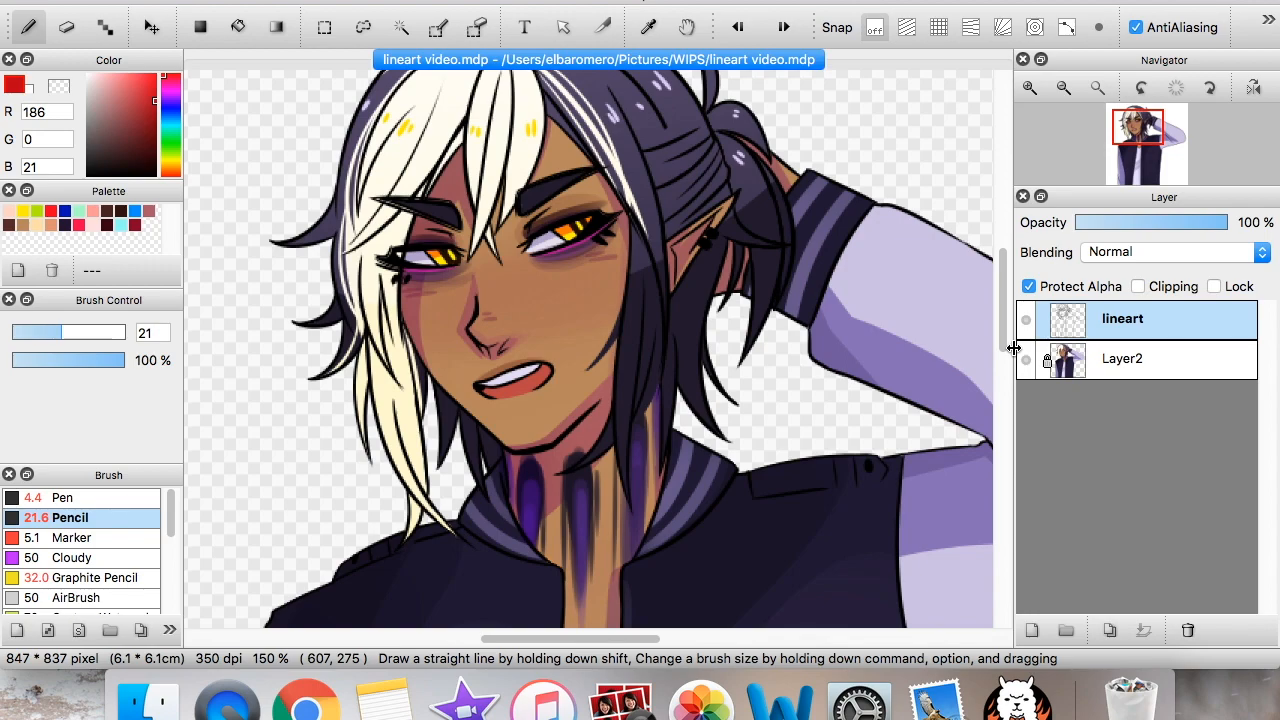
# Step: Examine the whole character and then the face with Layer2 hidden, and show Layer2 again
pyautogui.click(1063, 87)
pyautogui.click(1063, 87)
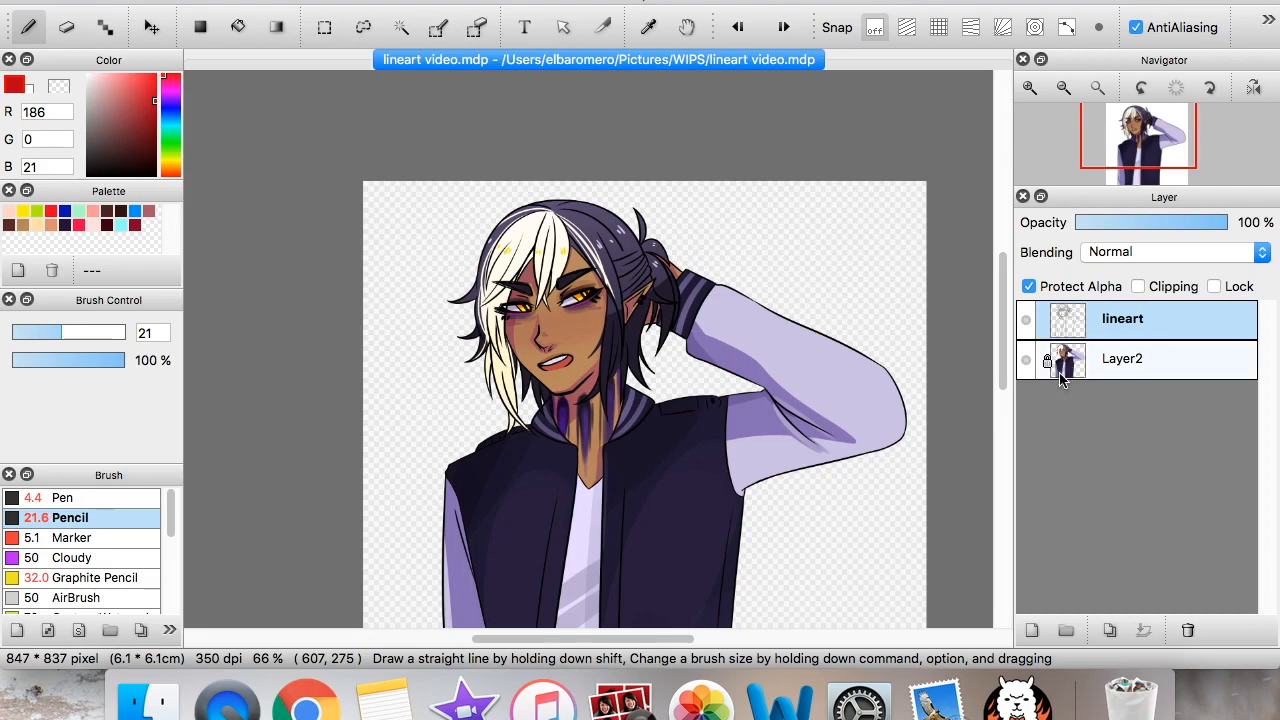
pyautogui.click(1025, 360)
pyautogui.click(1025, 360)
pyautogui.click(1025, 362)
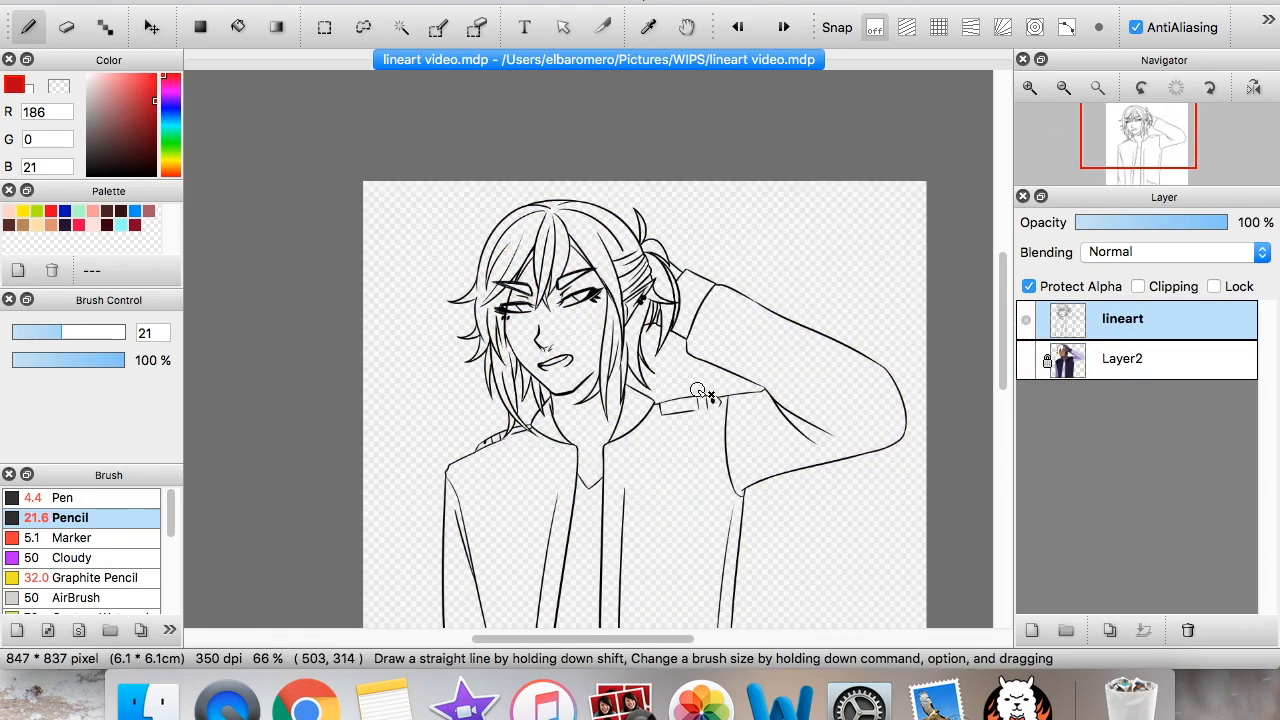
pyautogui.click(1030, 87)
pyautogui.click(1030, 87)
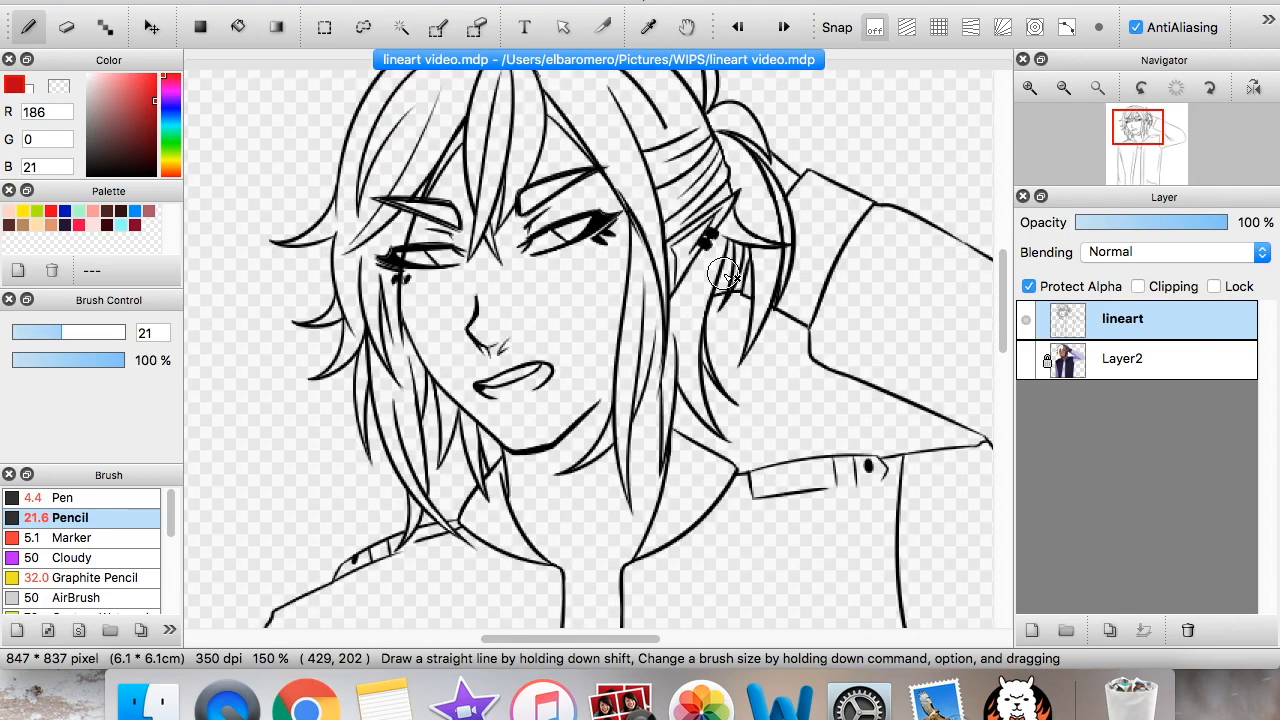
pyautogui.click(1026, 360)
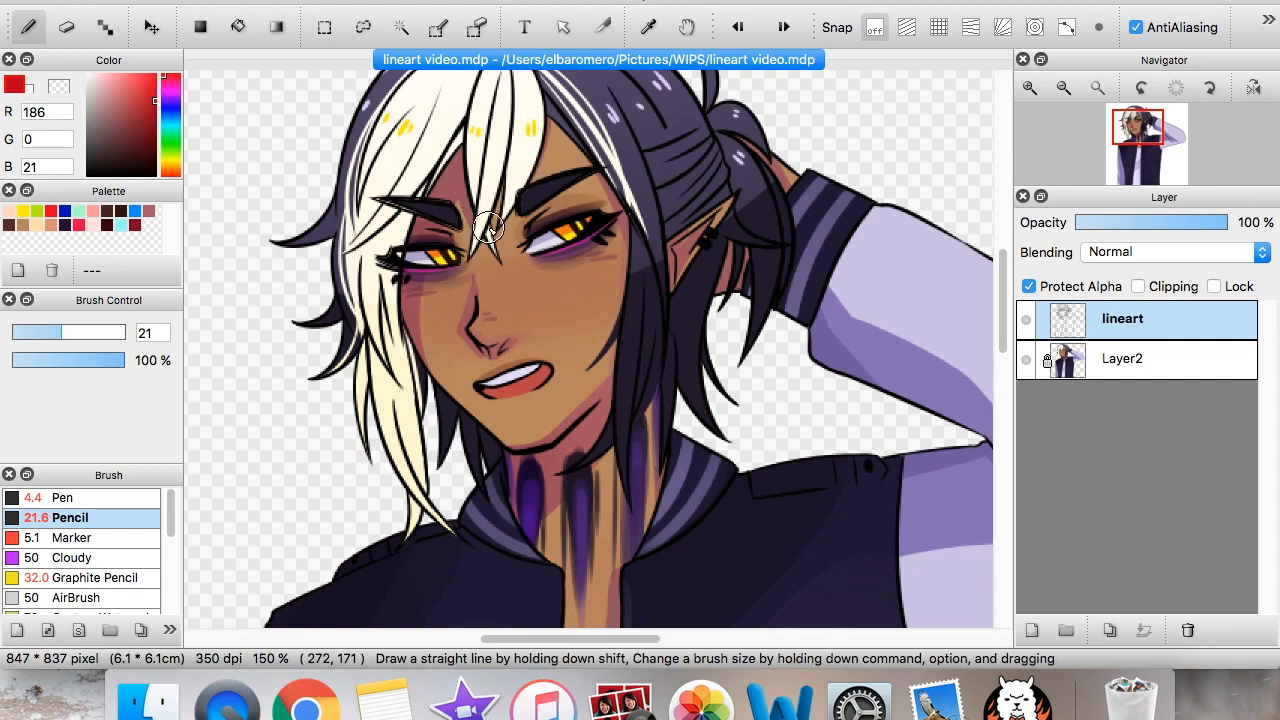
# Step: Switch Protect Alpha off and back on for the lineart layer
pyautogui.moveTo(1138, 138)
pyautogui.mouseDown()
pyautogui.moveTo(1142, 166)
pyautogui.moveTo(1142, 138)
pyautogui.mouseUp()
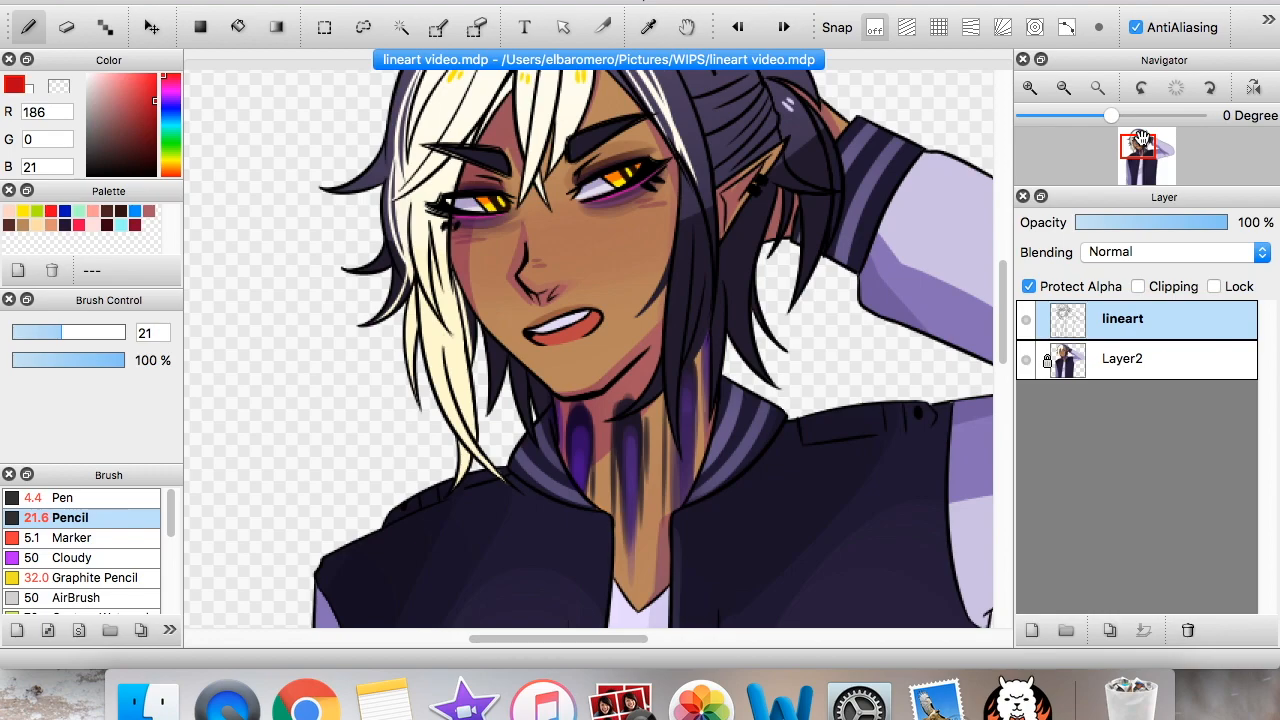
pyautogui.click(1094, 280)
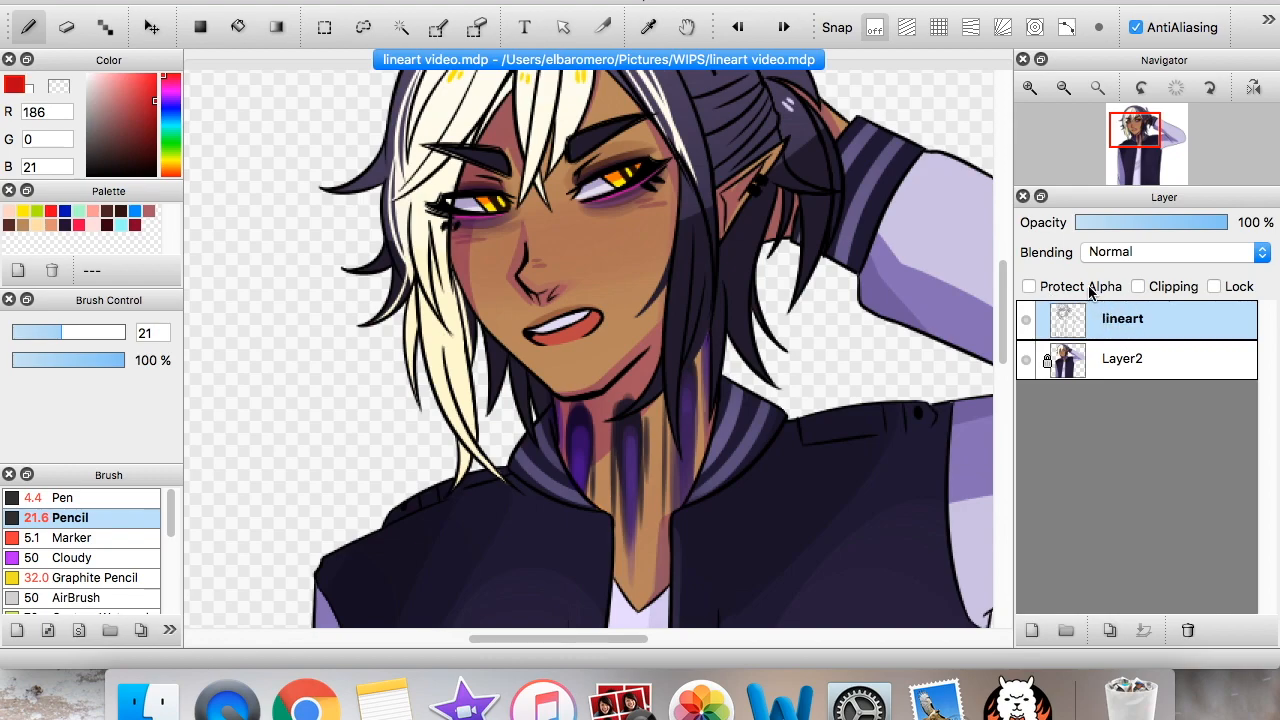
pyautogui.click(1093, 288)
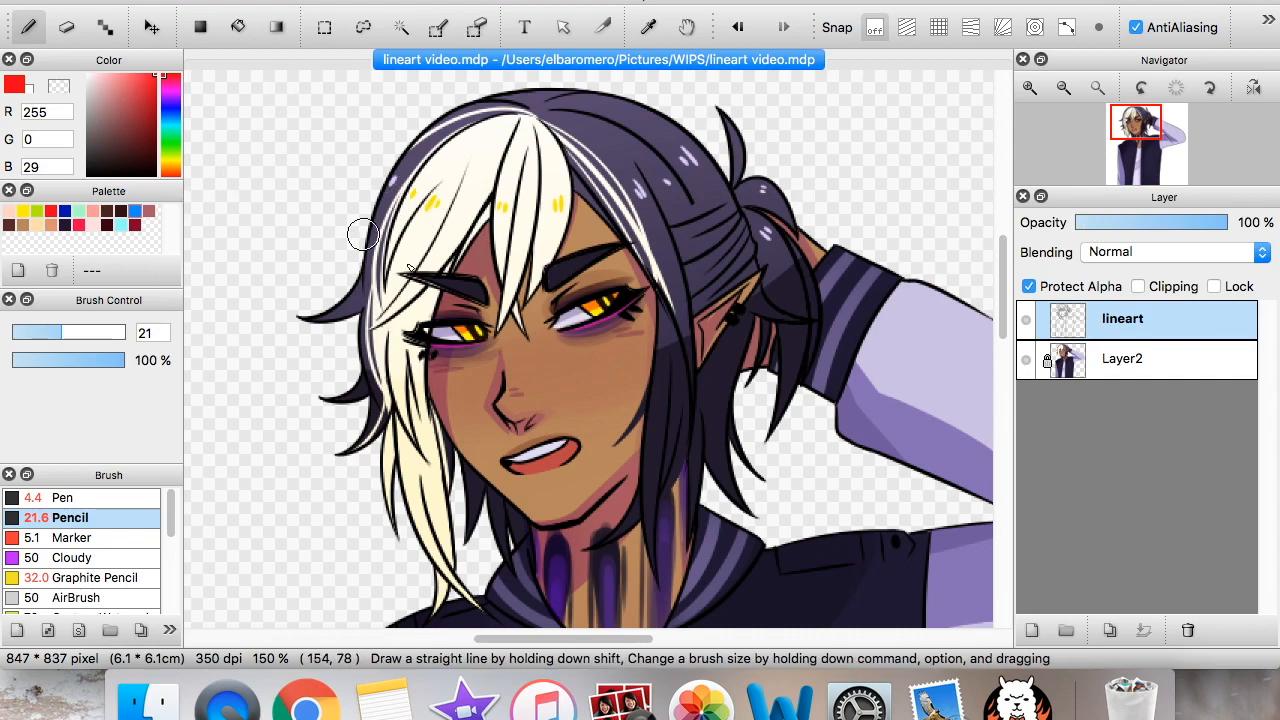
# Step: Hide Layer2 and recolour the upper part of the line art bright red (255, 0, 29) with the Pencil at size 168
pyautogui.click(1026, 358)
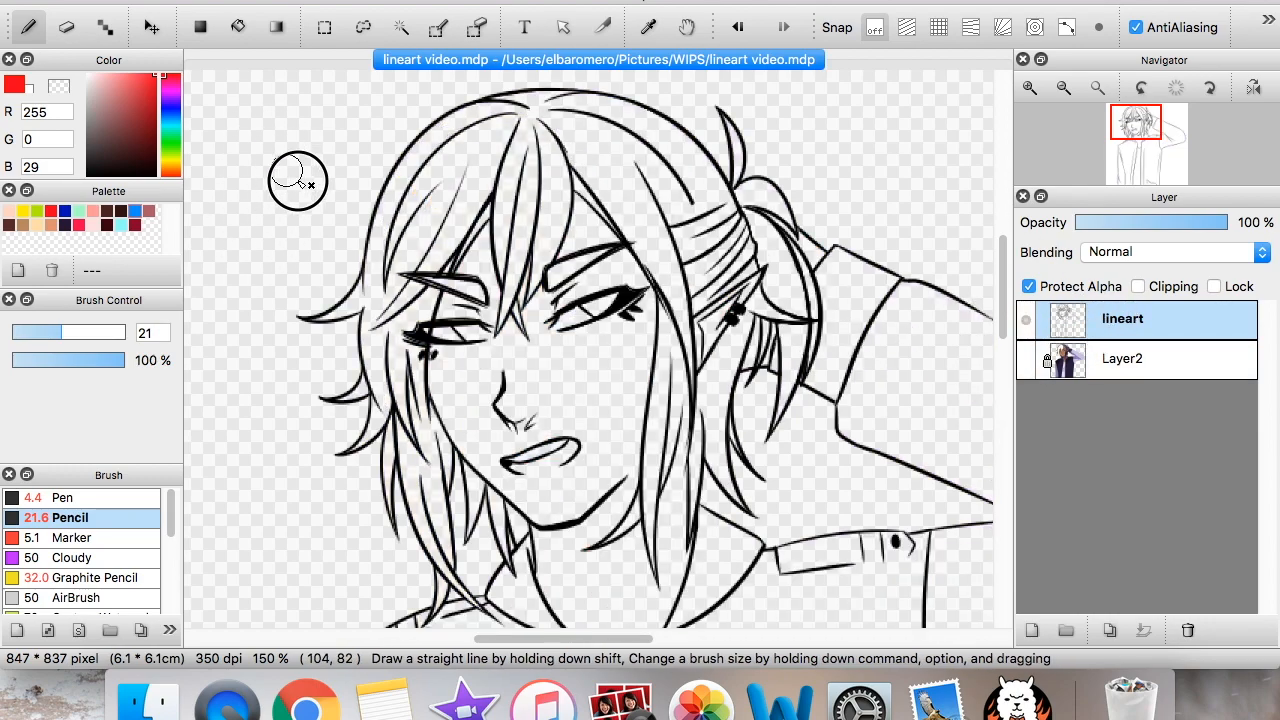
pyautogui.moveTo(62, 332); pyautogui.dragTo(174, 318)
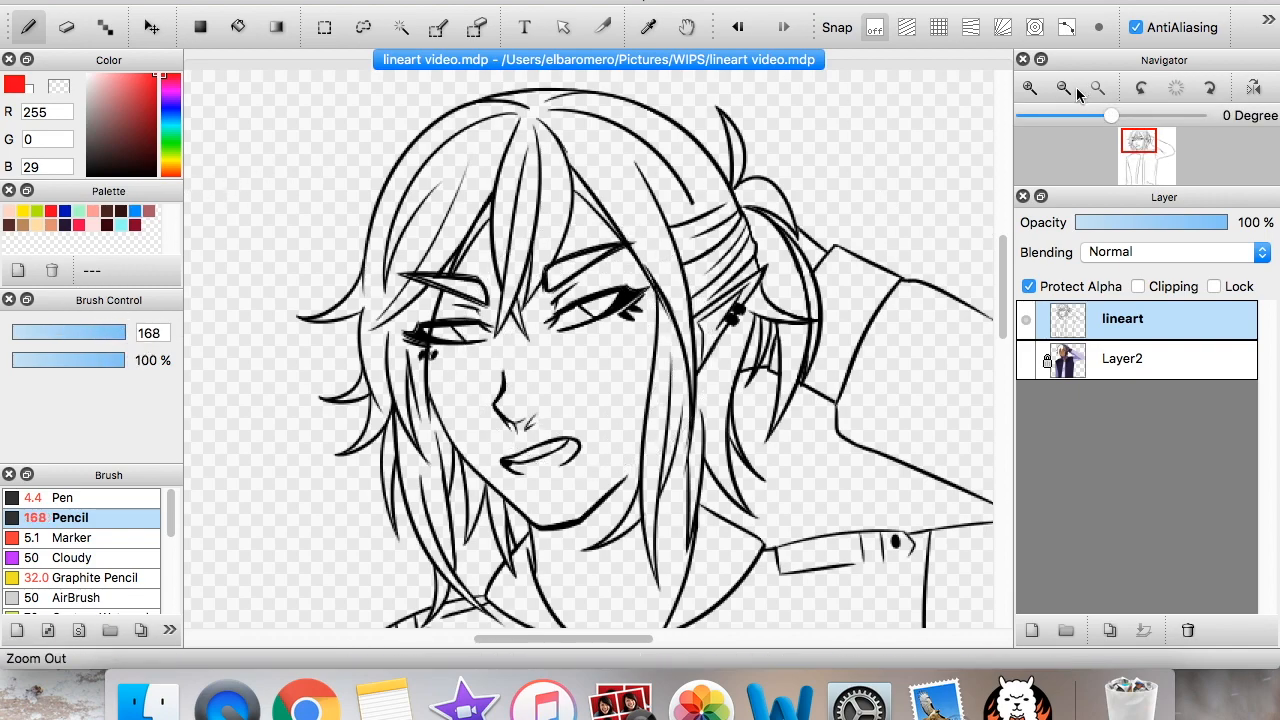
pyautogui.click(1068, 87)
pyautogui.moveTo(300, 206)
pyautogui.mouseDown()
pyautogui.moveTo(459, 254)
pyautogui.moveTo(741, 282)
pyautogui.moveTo(1068, 254)
pyautogui.mouseUp()
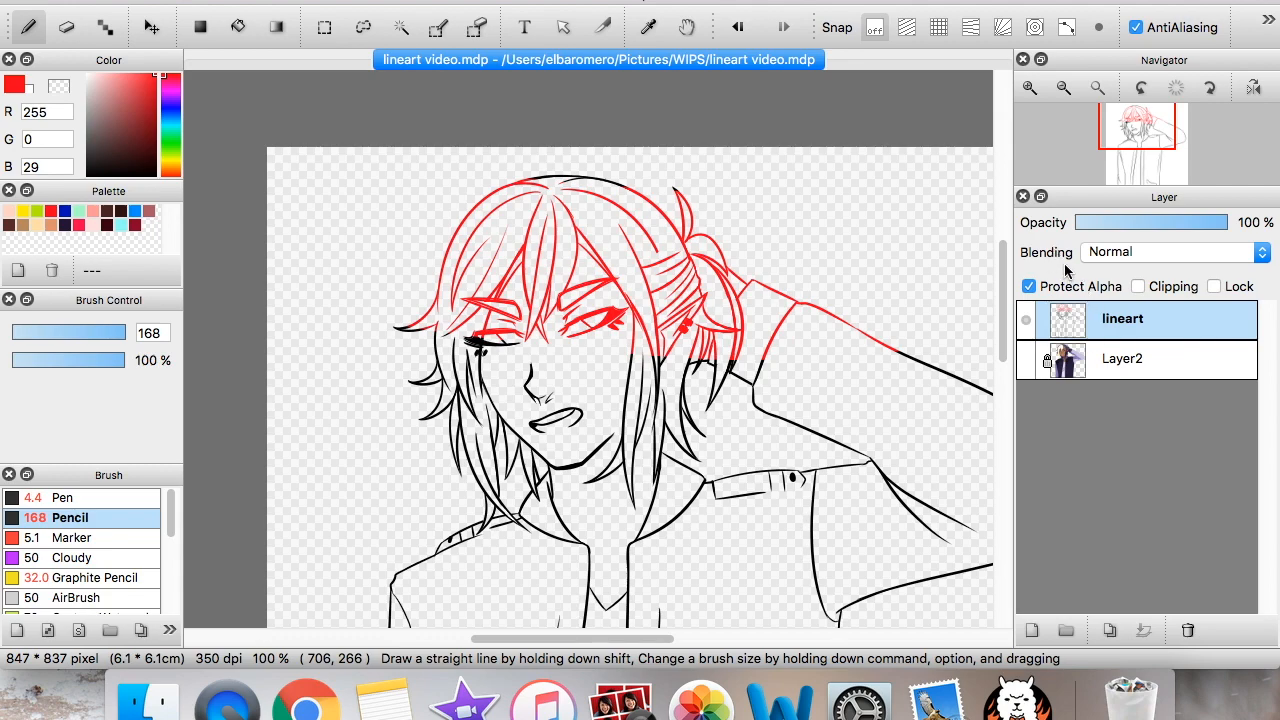
pyautogui.click(1030, 87)
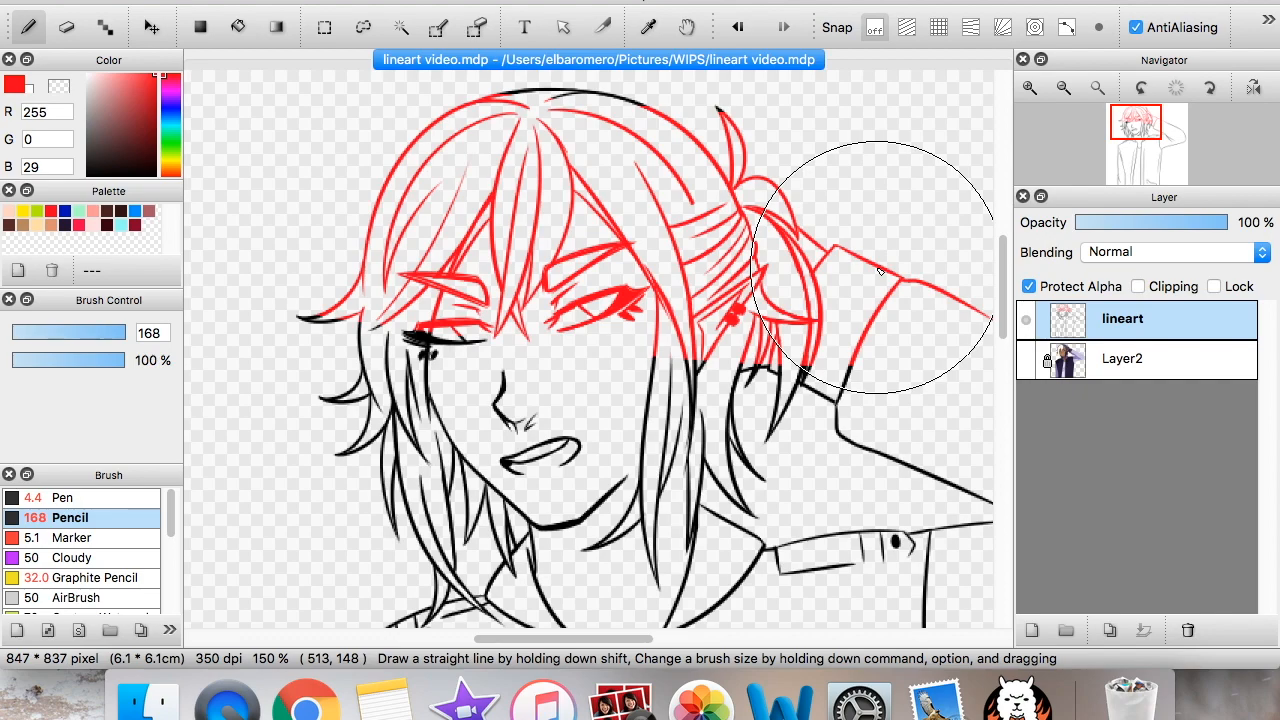
# Step: Try the eraser on the red lines around the face, and undo both the erasing and the red recolouring
pyautogui.click(66, 27)
pyautogui.moveTo(540, 184)
pyautogui.mouseDown()
pyautogui.moveTo(508, 214)
pyautogui.moveTo(505, 264)
pyautogui.mouseUp()
pyautogui.press('super+z')
pyautogui.press('super+Up')
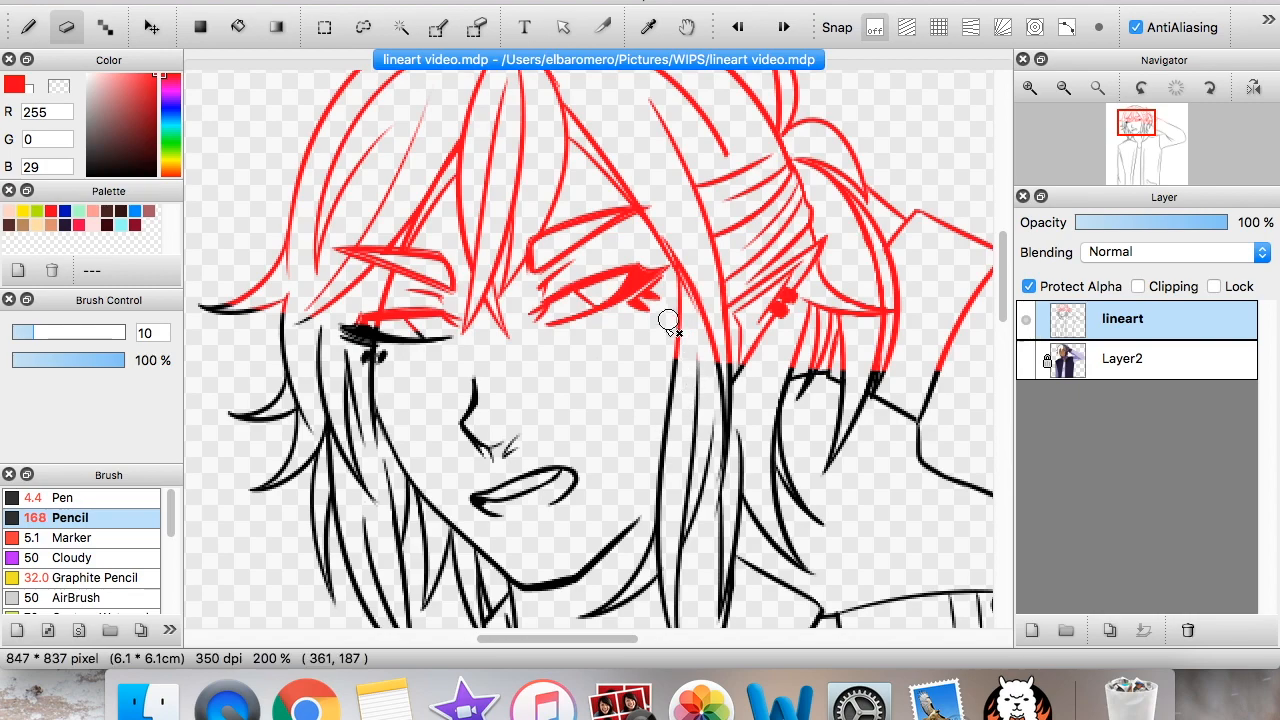
pyautogui.press('super+z')
pyautogui.click(28, 27)
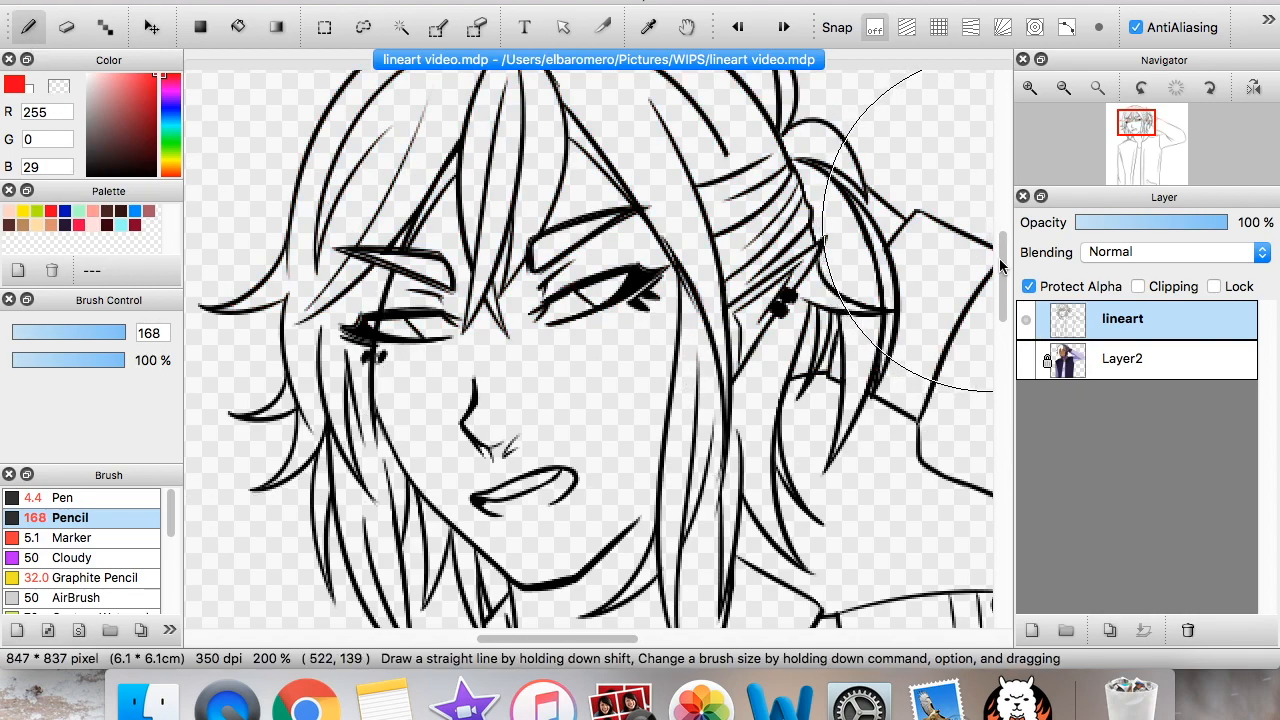
# Step: Show Layer2 and recolour the jawline and adjoining strand edges dark red (149, 0, 16) with the Pen at size 18
pyautogui.scroll(-3, 1000, 265)
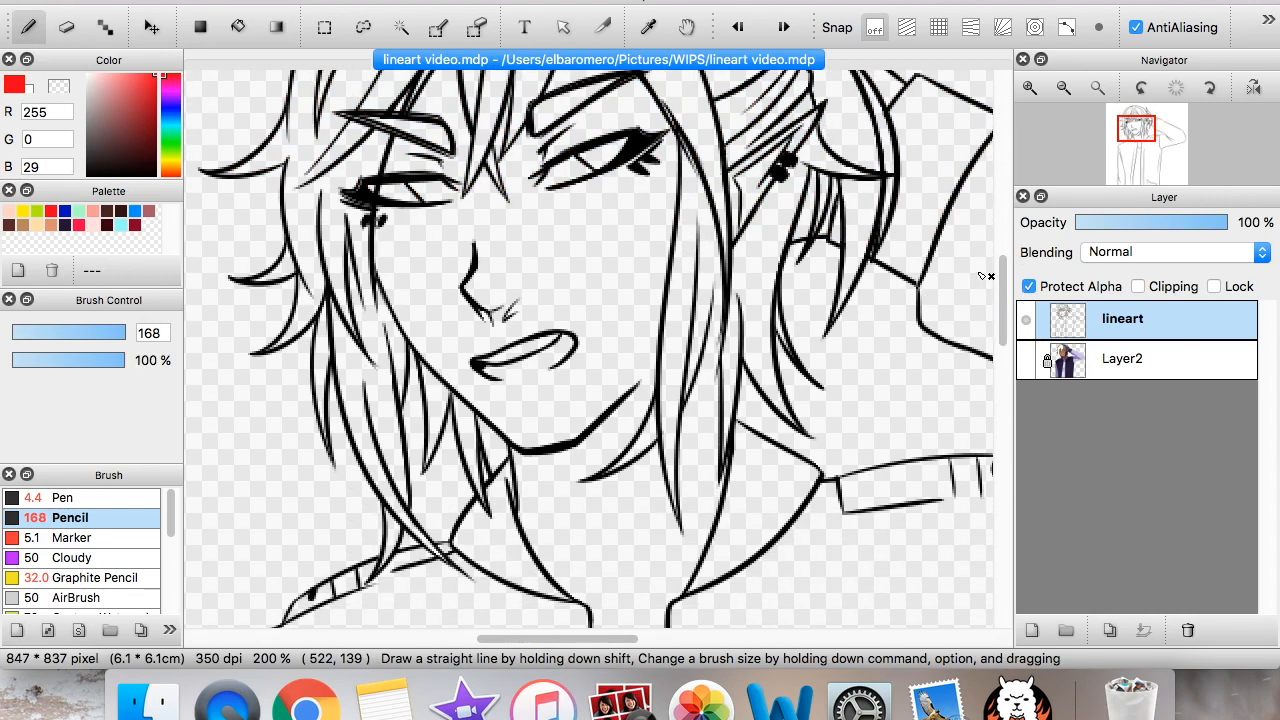
pyautogui.click(54, 332)
pyautogui.click(155, 117)
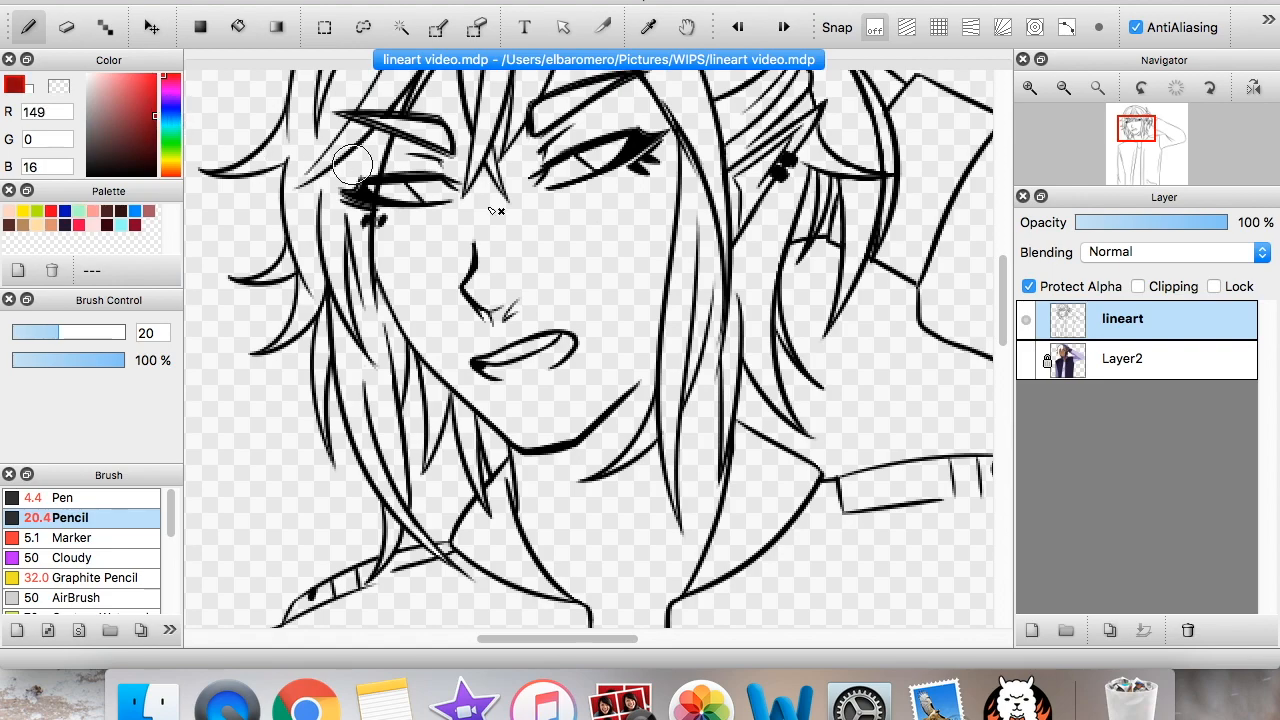
pyautogui.click(1026, 359)
pyautogui.moveTo(568, 444)
pyautogui.mouseDown()
pyautogui.moveTo(627, 386)
pyautogui.moveTo(584, 446)
pyautogui.moveTo(531, 449)
pyautogui.moveTo(576, 443)
pyautogui.moveTo(608, 409)
pyautogui.mouseUp()
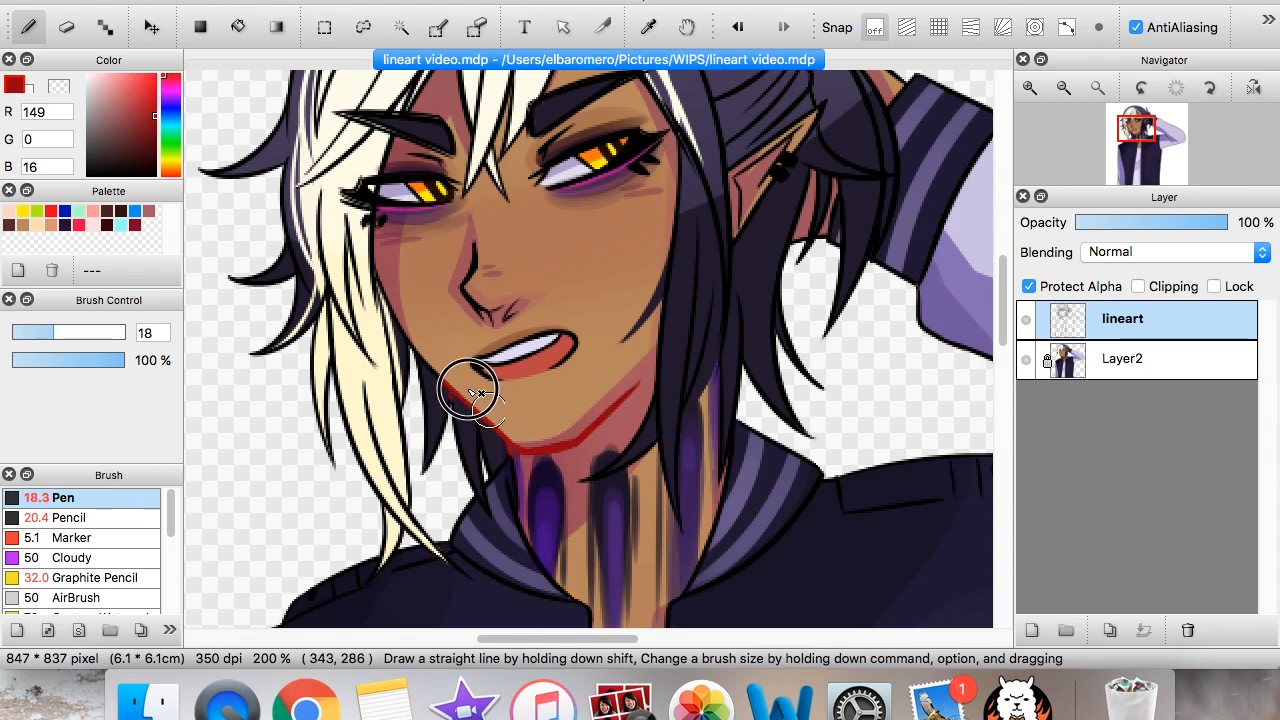
pyautogui.moveTo(469, 390)
pyautogui.mouseDown()
pyautogui.moveTo(406, 341)
pyautogui.moveTo(451, 443)
pyautogui.mouseUp()
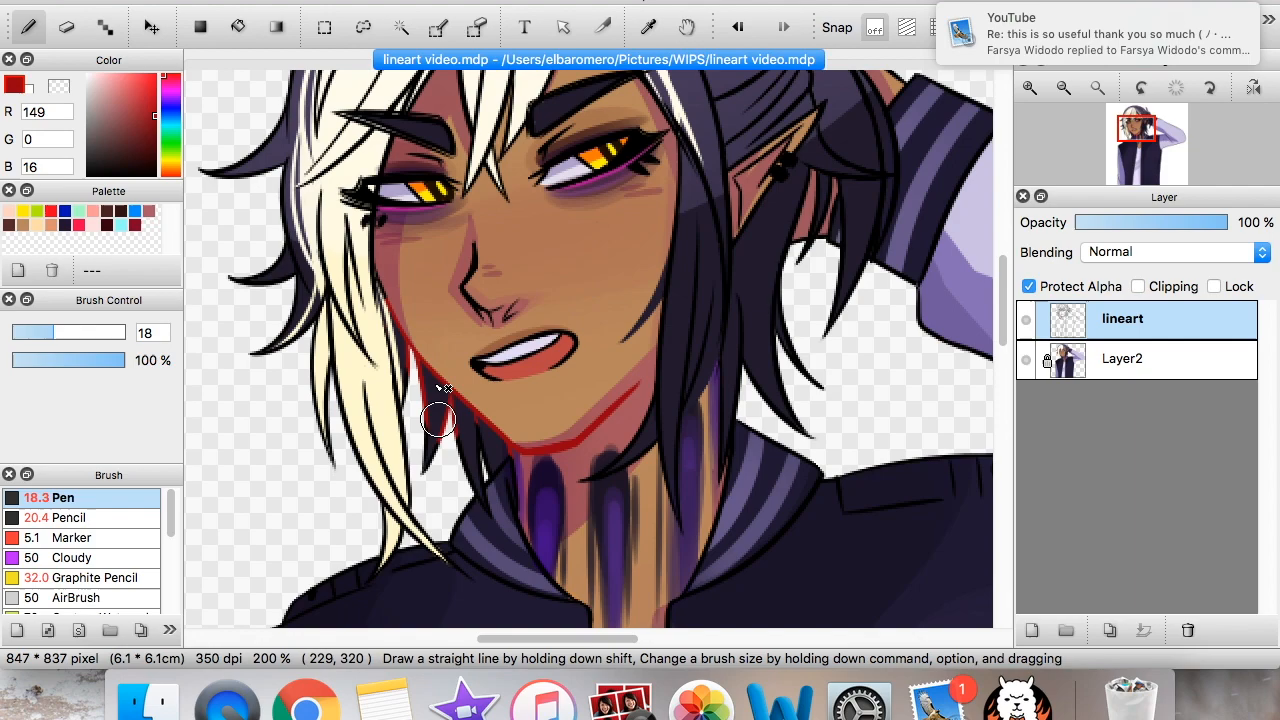
# Step: Try erasing the hair strands below the jaw with a size 10 eraser, check them with Layer2 hidden, and undo the erasing
pyautogui.moveTo(1068, 102)
pyautogui.click(1029, 87)
pyautogui.moveTo(1002, 285); pyautogui.dragTo(1003, 300)
pyautogui.click(60, 30)
pyautogui.moveTo(350, 370)
pyautogui.mouseDown()
pyautogui.moveTo(398, 412)
pyautogui.moveTo(411, 407)
pyautogui.moveTo(371, 428)
pyautogui.mouseUp()
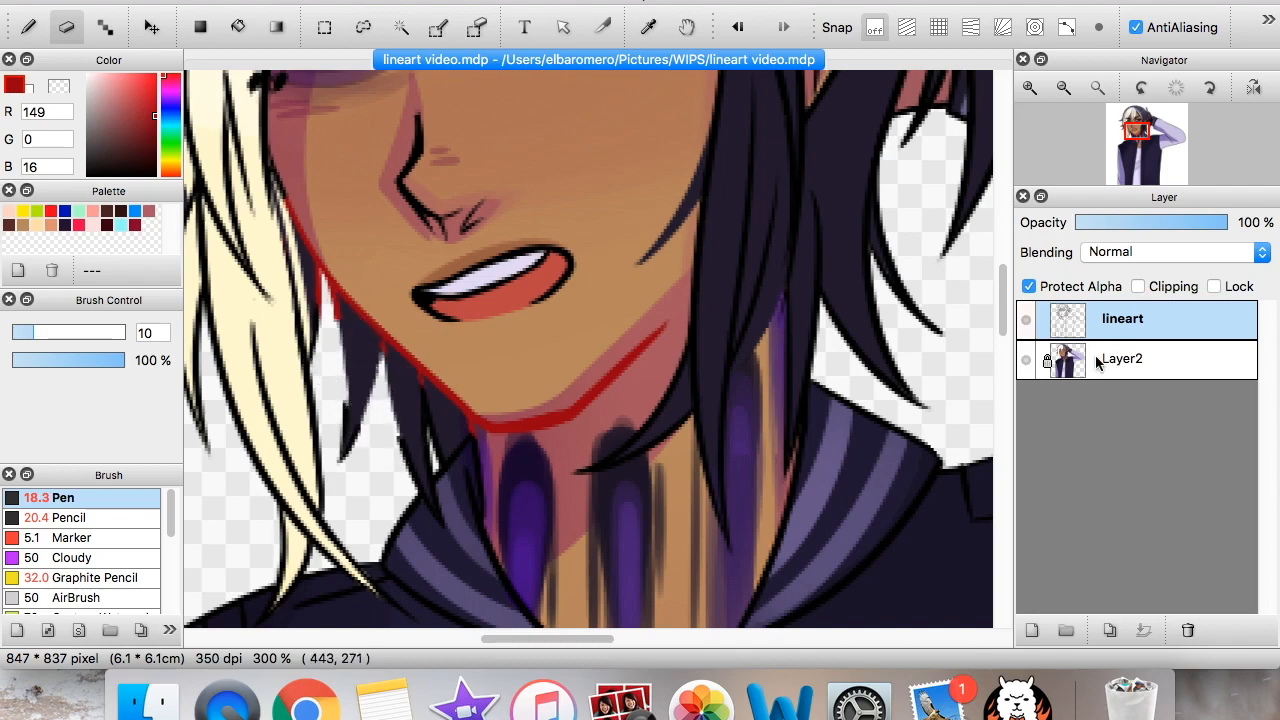
pyautogui.click(1026, 360)
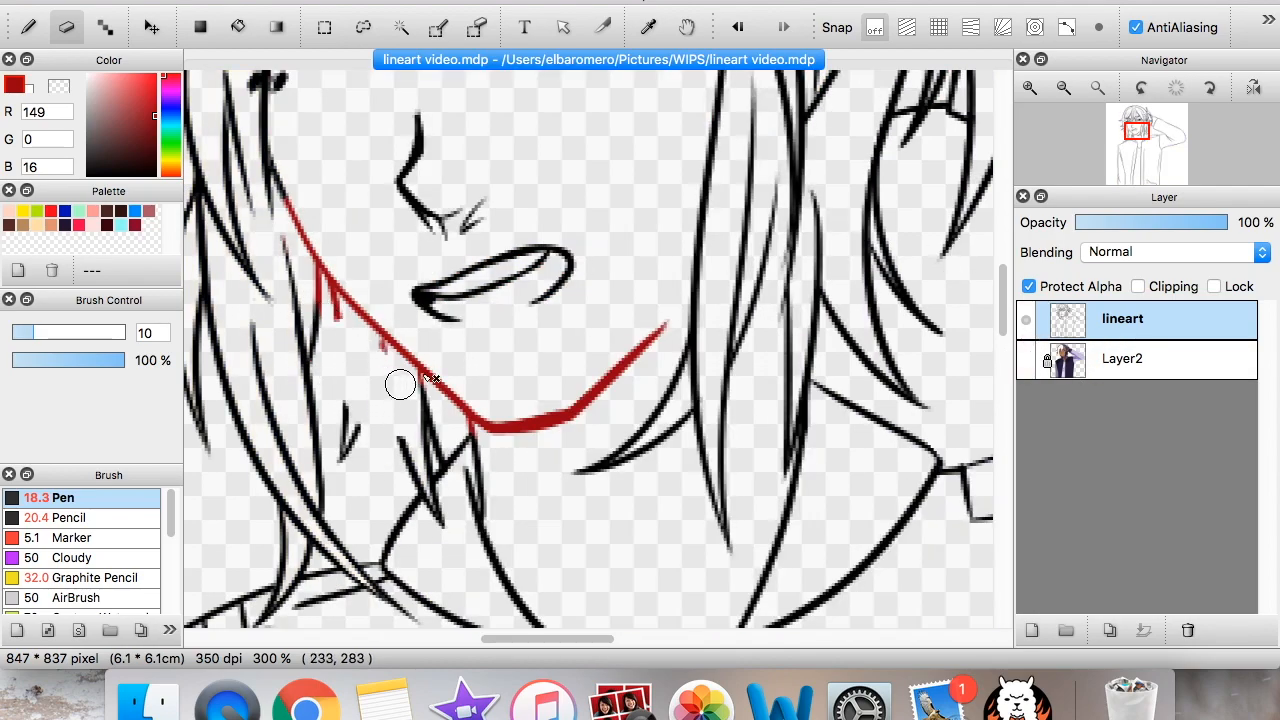
pyautogui.press('super+z')
# Step: Paint the red spill on the hair strands beside the jaw back to black with the Pen
pyautogui.click(28, 27)
pyautogui.moveTo(129, 138); pyautogui.dragTo(52, 272)
pyautogui.moveTo(352, 356)
pyautogui.mouseDown()
pyautogui.moveTo(343, 380)
pyautogui.moveTo(355, 367)
pyautogui.moveTo(291, 277)
pyautogui.moveTo(351, 354)
pyautogui.moveTo(409, 396)
pyautogui.moveTo(399, 402)
pyautogui.moveTo(291, 276)
pyautogui.mouseUp()
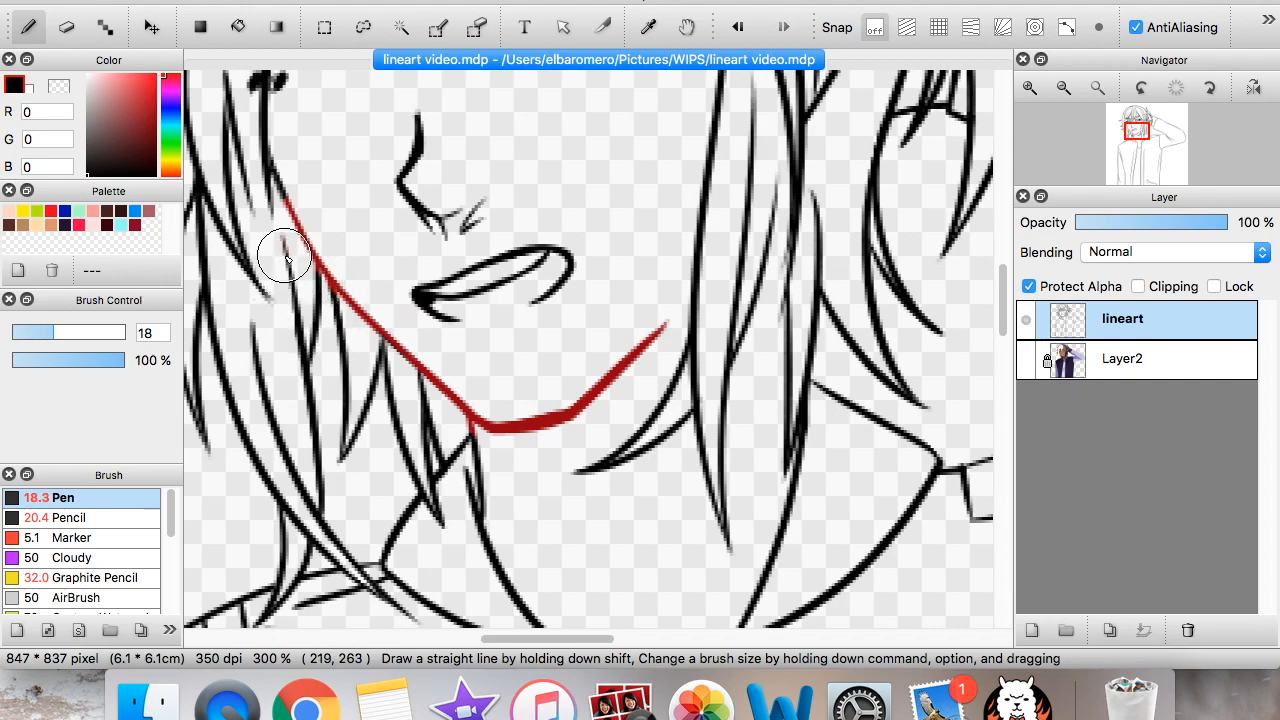
# Step: Recolour the hair strand lines beside the jaw dark purple (50, 0, 132), checking against Layer2 and hiding it again
pyautogui.moveTo(1139, 155); pyautogui.dragTo(1133, 147)
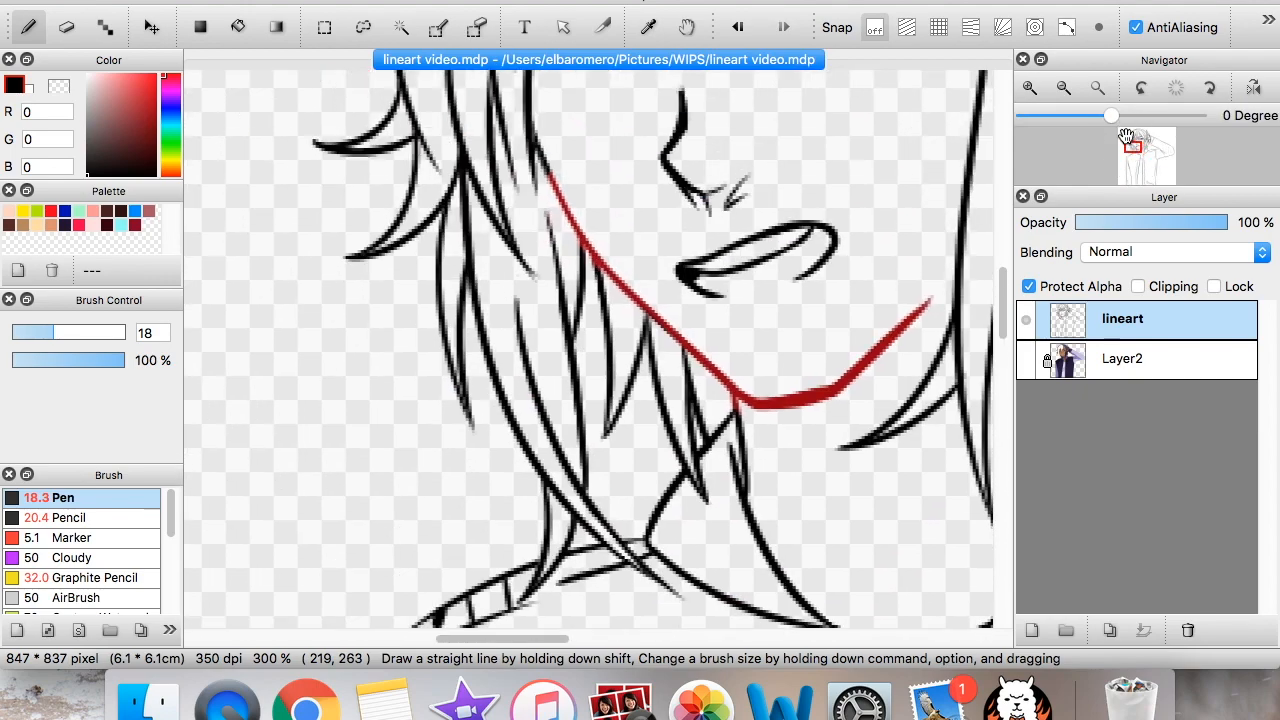
pyautogui.click(170, 101)
pyautogui.click(158, 100)
pyautogui.click(156, 123)
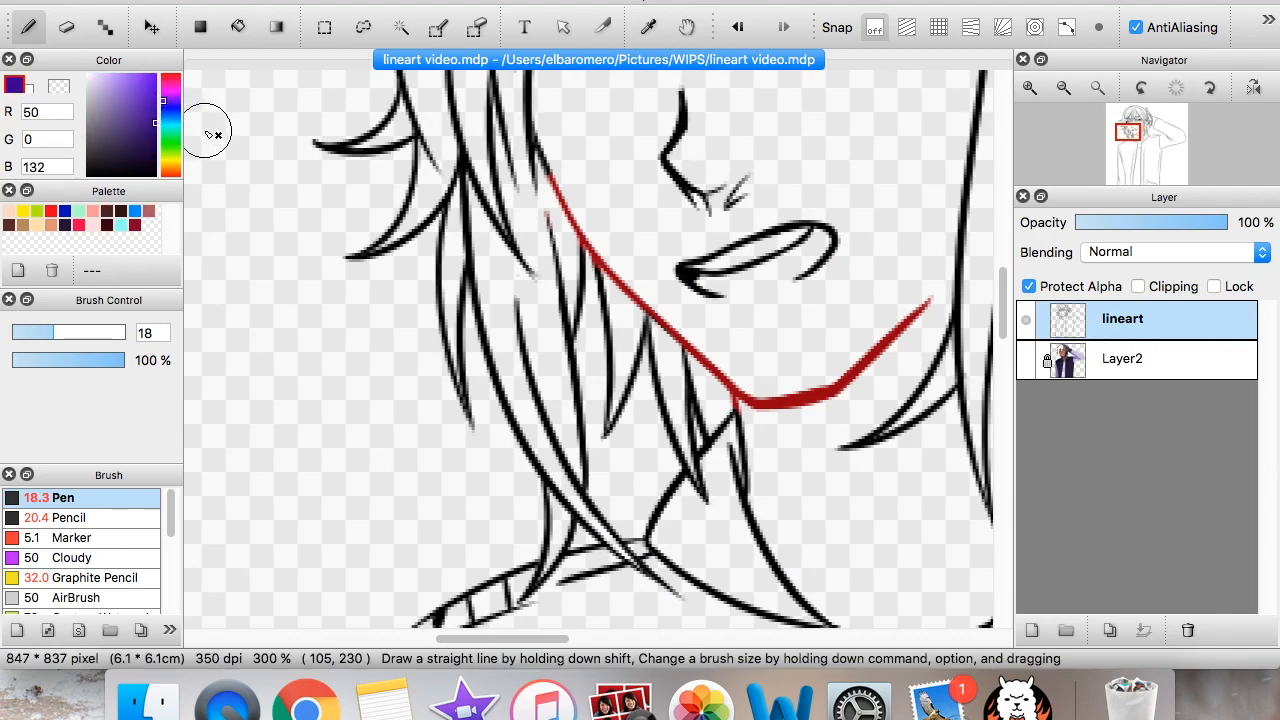
pyautogui.click(1026, 359)
pyautogui.moveTo(609, 363)
pyautogui.mouseDown()
pyautogui.moveTo(604, 432)
pyautogui.moveTo(628, 365)
pyautogui.moveTo(543, 272)
pyautogui.mouseUp()
pyautogui.click(1063, 100)
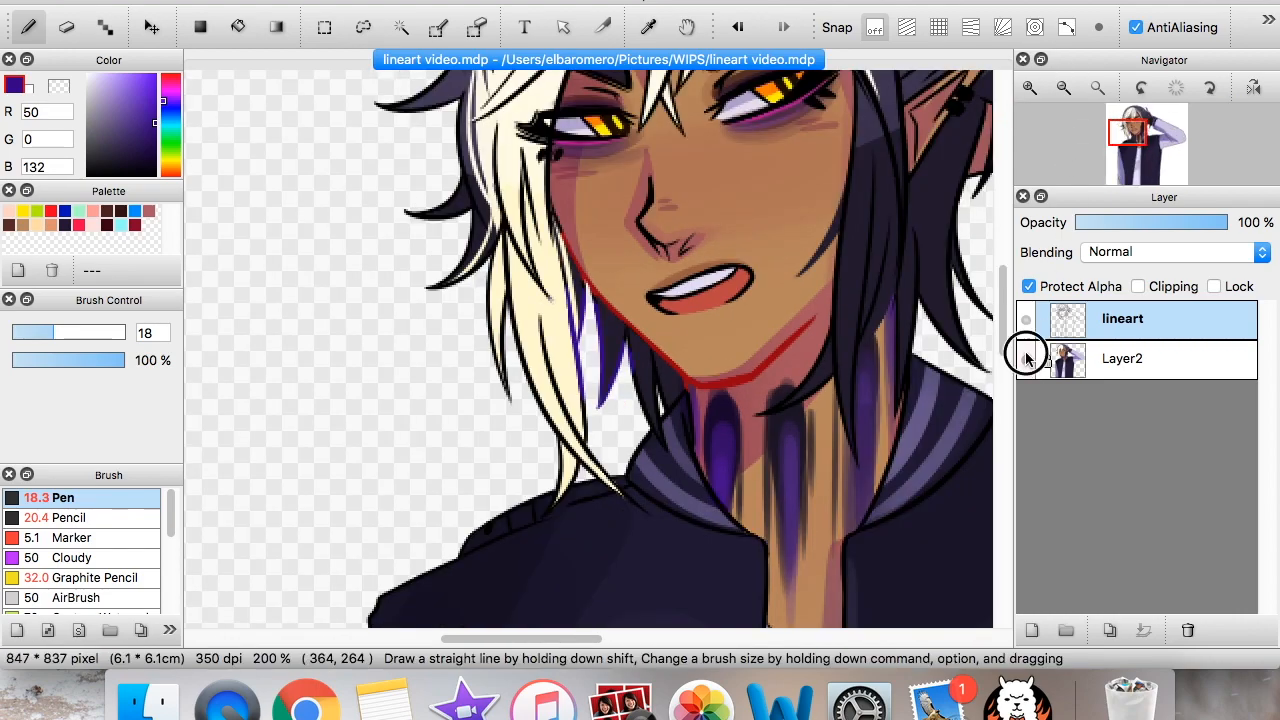
pyautogui.click(1026, 359)
pyautogui.moveTo(630, 375)
pyautogui.mouseDown()
pyautogui.moveTo(586, 314)
pyautogui.moveTo(561, 413)
pyautogui.moveTo(537, 320)
pyautogui.moveTo(534, 229)
pyautogui.mouseUp()
# Step: Recolour the jaw and outer eye lines pink (255, 0, 73), and the nose and mouth lines wine red (97, 0, 27)
pyautogui.click(80, 225)
pyautogui.moveTo(728, 366)
pyautogui.mouseDown()
pyautogui.moveTo(632, 322)
pyautogui.moveTo(580, 263)
pyautogui.moveTo(550, 188)
pyautogui.mouseUp()
pyautogui.moveTo(546, 129); pyautogui.dragTo(574, 129)
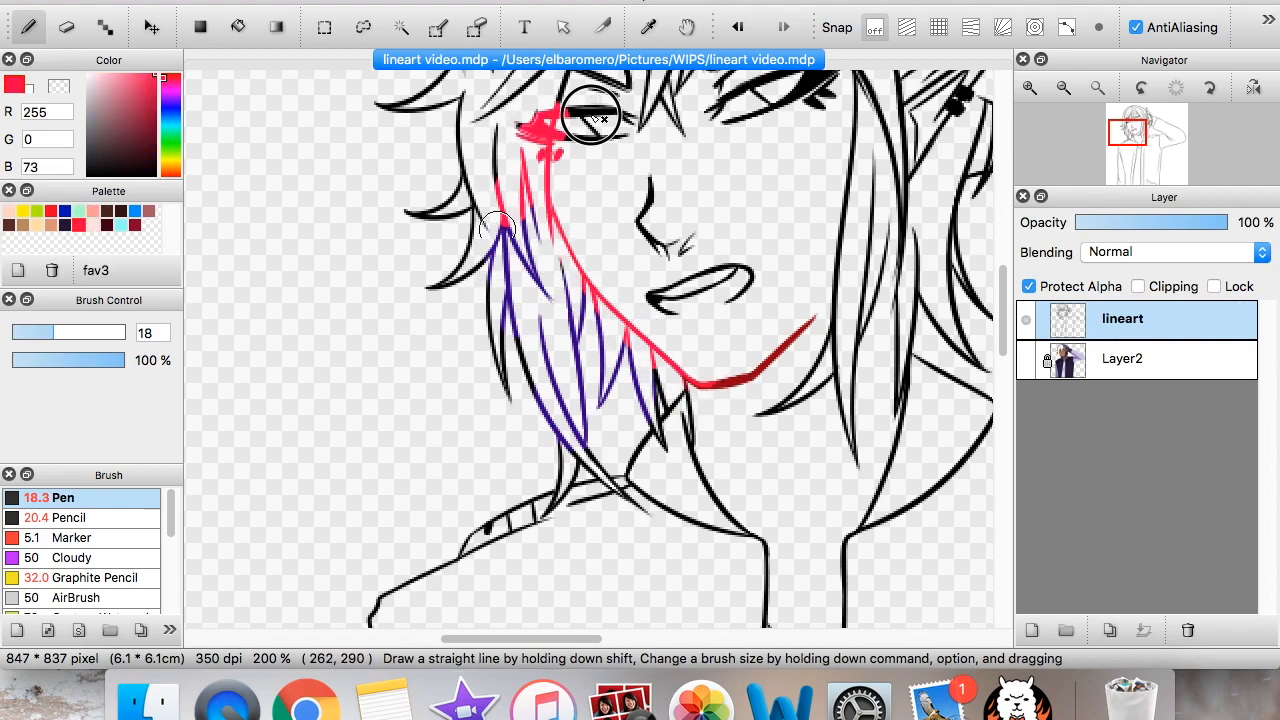
pyautogui.click(155, 137)
pyautogui.moveTo(760, 254)
pyautogui.mouseDown()
pyautogui.moveTo(771, 271)
pyautogui.moveTo(709, 254)
pyautogui.moveTo(652, 158)
pyautogui.mouseUp()
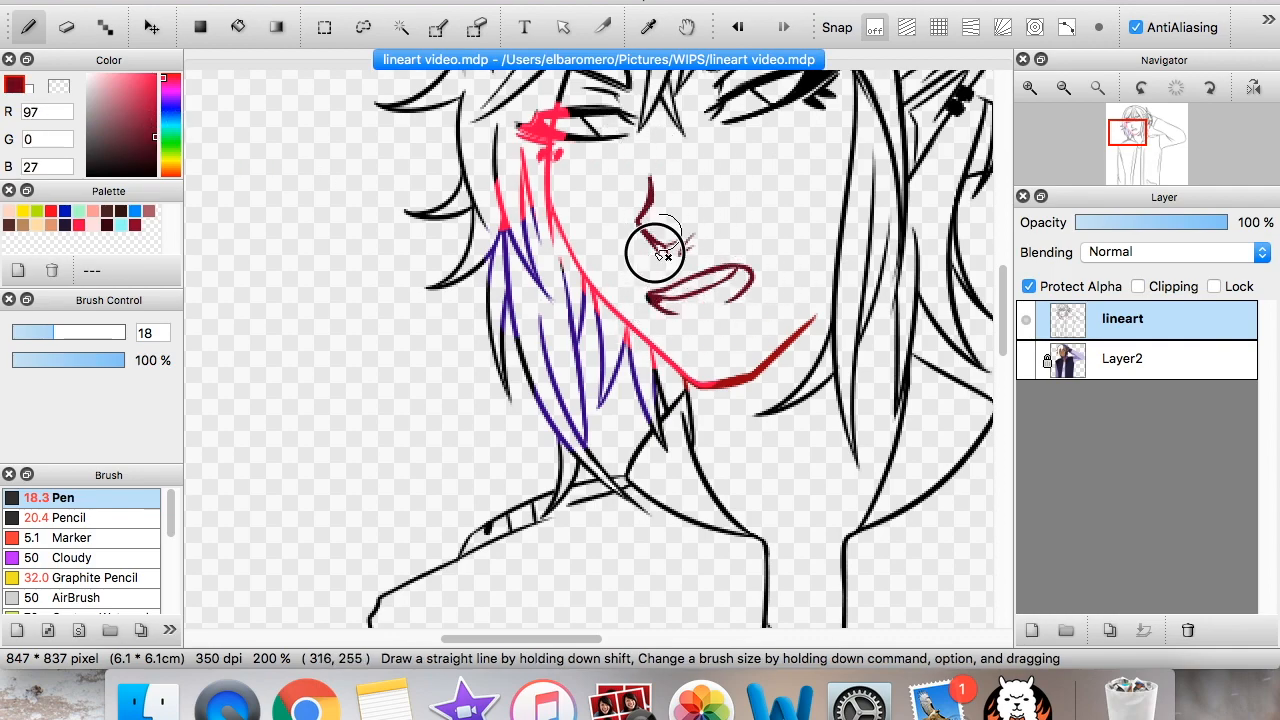
# Step: Sample the dark purple from the hair lines and paint over the pink spill where the strands meet the jawline
pyautogui.click(1030, 88)
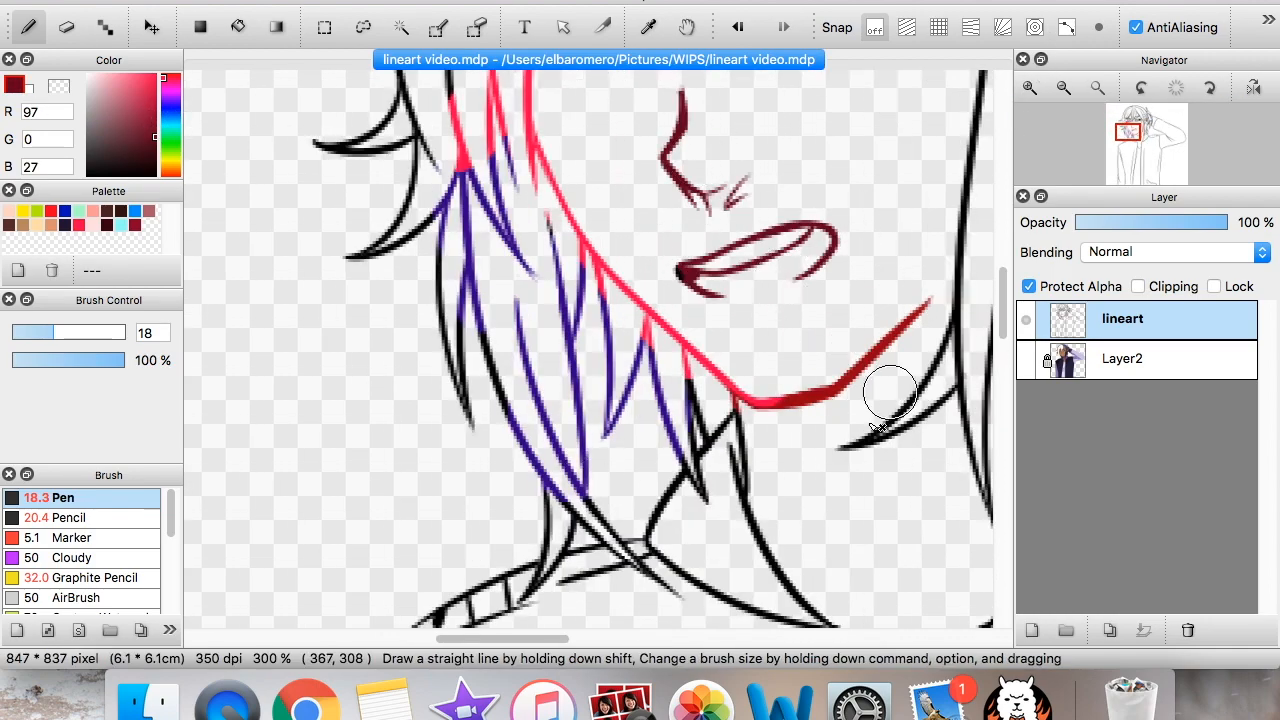
pyautogui.click(1030, 88)
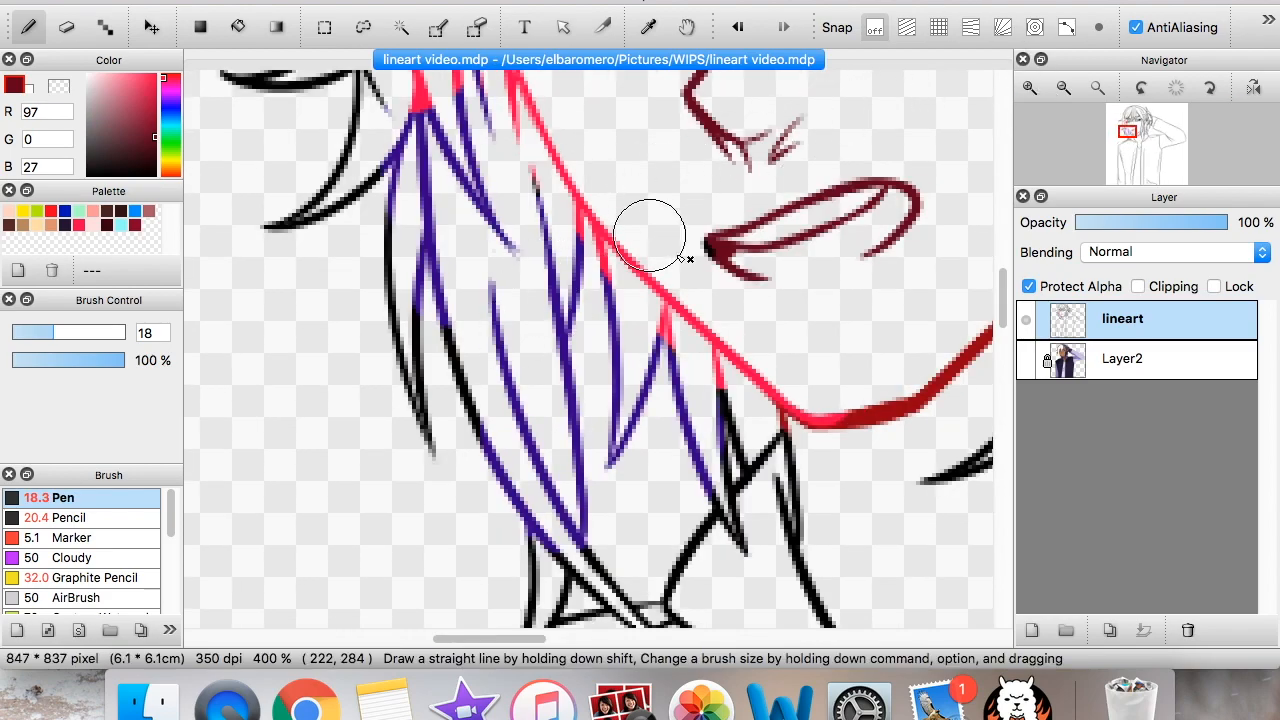
pyautogui.click(1030, 88)
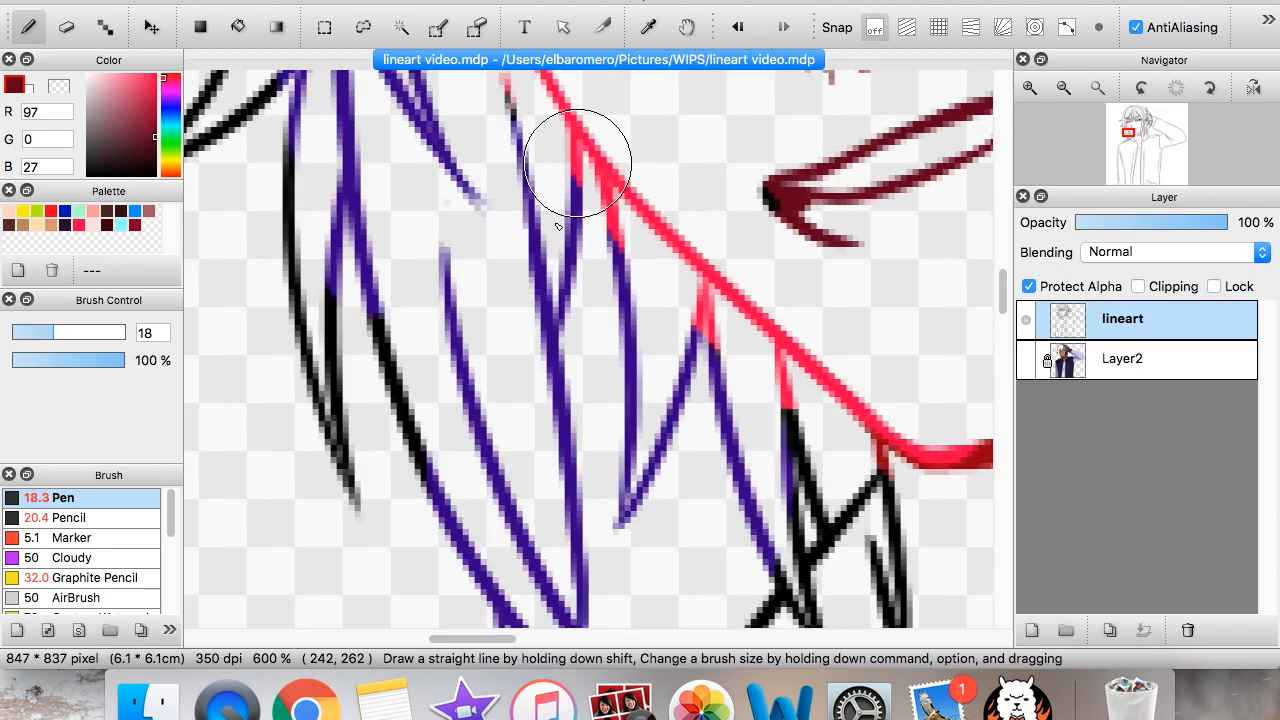
pyautogui.keyDown('alt'); pyautogui.click(434, 148); pyautogui.keyUp('alt')
pyautogui.moveTo(623, 287)
pyautogui.mouseDown()
pyautogui.moveTo(529, 143)
pyautogui.moveTo(773, 430)
pyautogui.moveTo(742, 378)
pyautogui.moveTo(497, 158)
pyautogui.moveTo(477, 134)
pyautogui.mouseUp()
pyautogui.click(1063, 88)
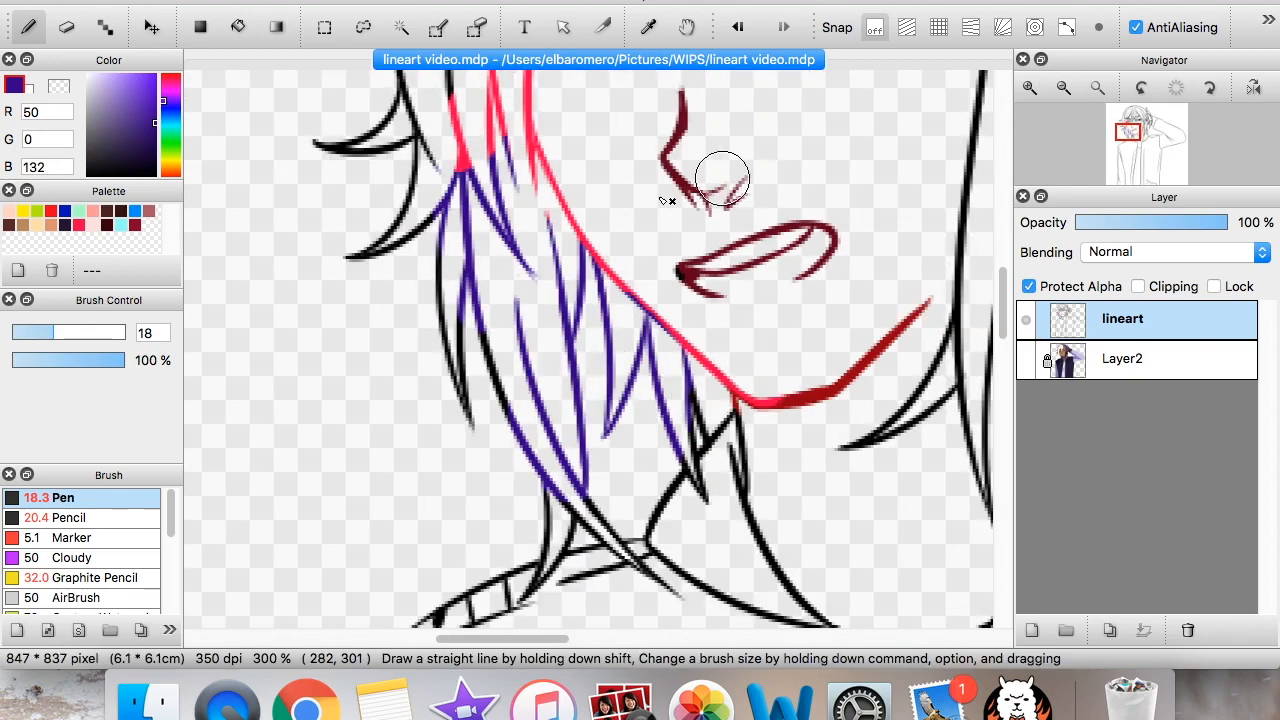
pyautogui.click(1063, 88)
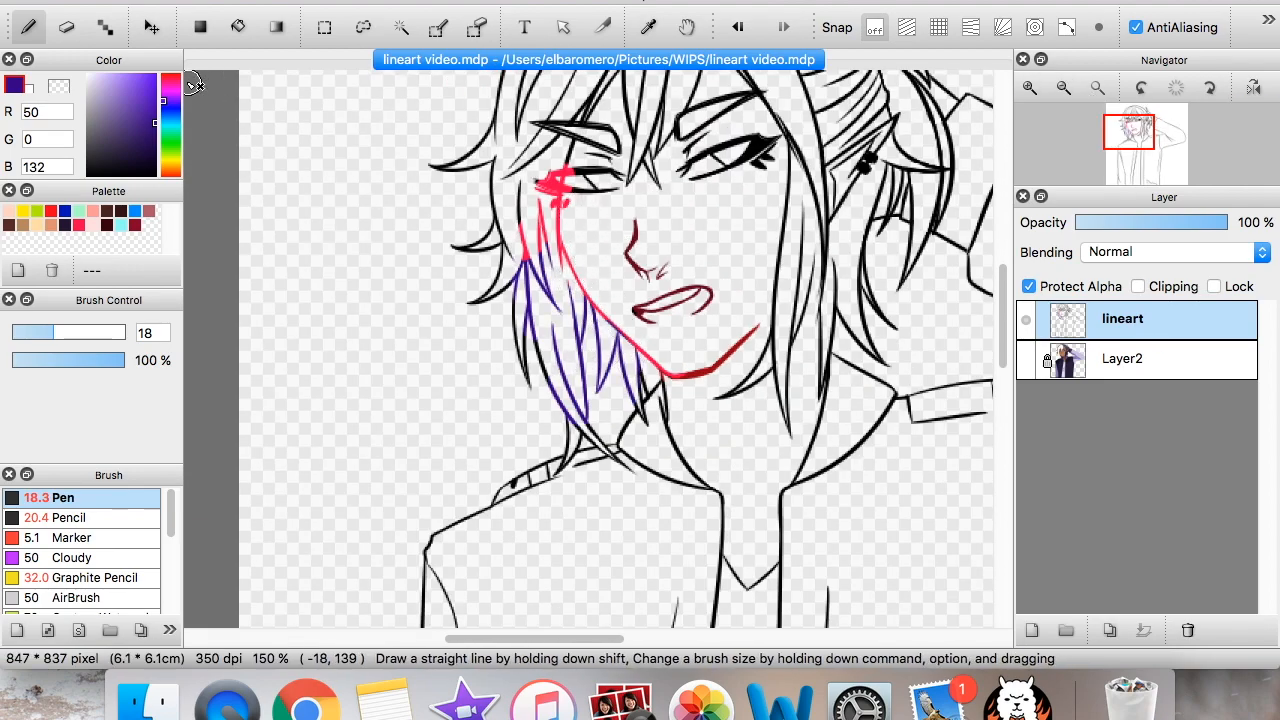
# Step: Recolour the whole jawline deep red (100, 0, 0) with the Pen at size 28
pyautogui.moveTo(170, 100); pyautogui.dragTo(188, 66)
pyautogui.moveTo(576, 276)
pyautogui.mouseDown()
pyautogui.moveTo(566, 263)
pyautogui.moveTo(686, 366)
pyautogui.moveTo(749, 309)
pyautogui.moveTo(575, 257)
pyautogui.mouseUp()
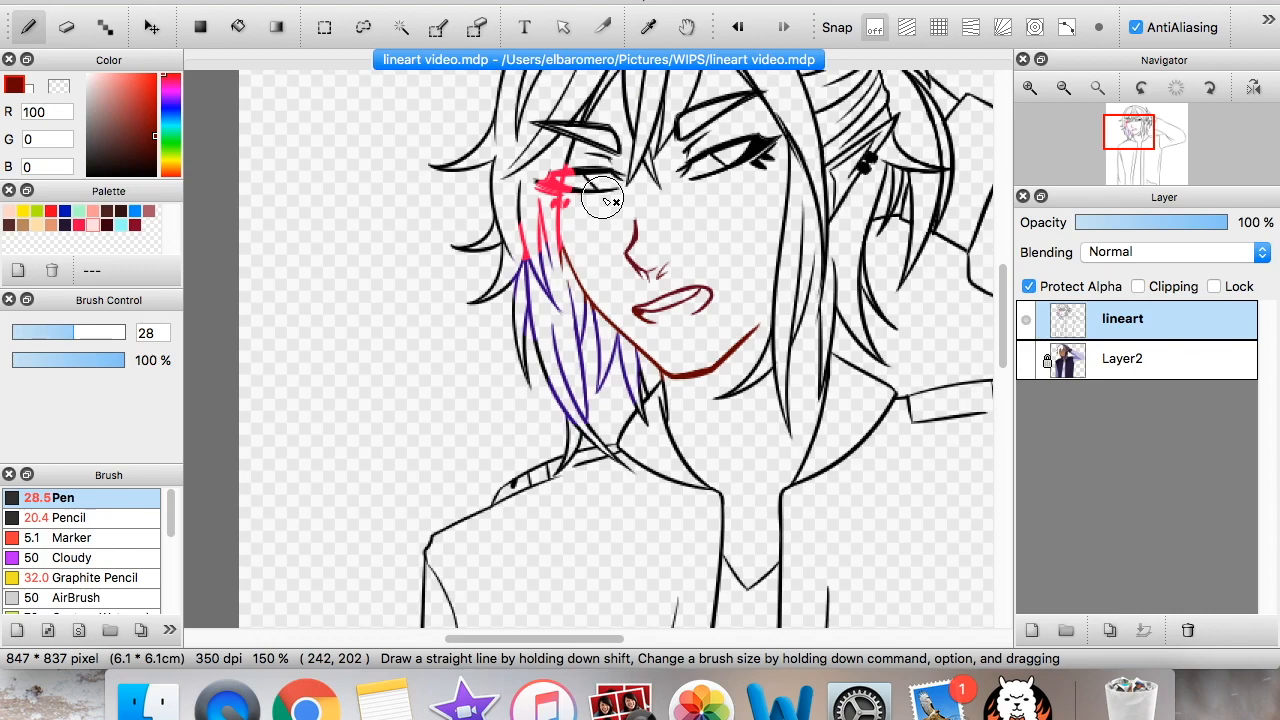
# Step: Select the empty Layer3 above the line art and turn on Clipping so it clips to the lineart layer
pyautogui.moveTo(1131, 144); pyautogui.dragTo(1134, 149)
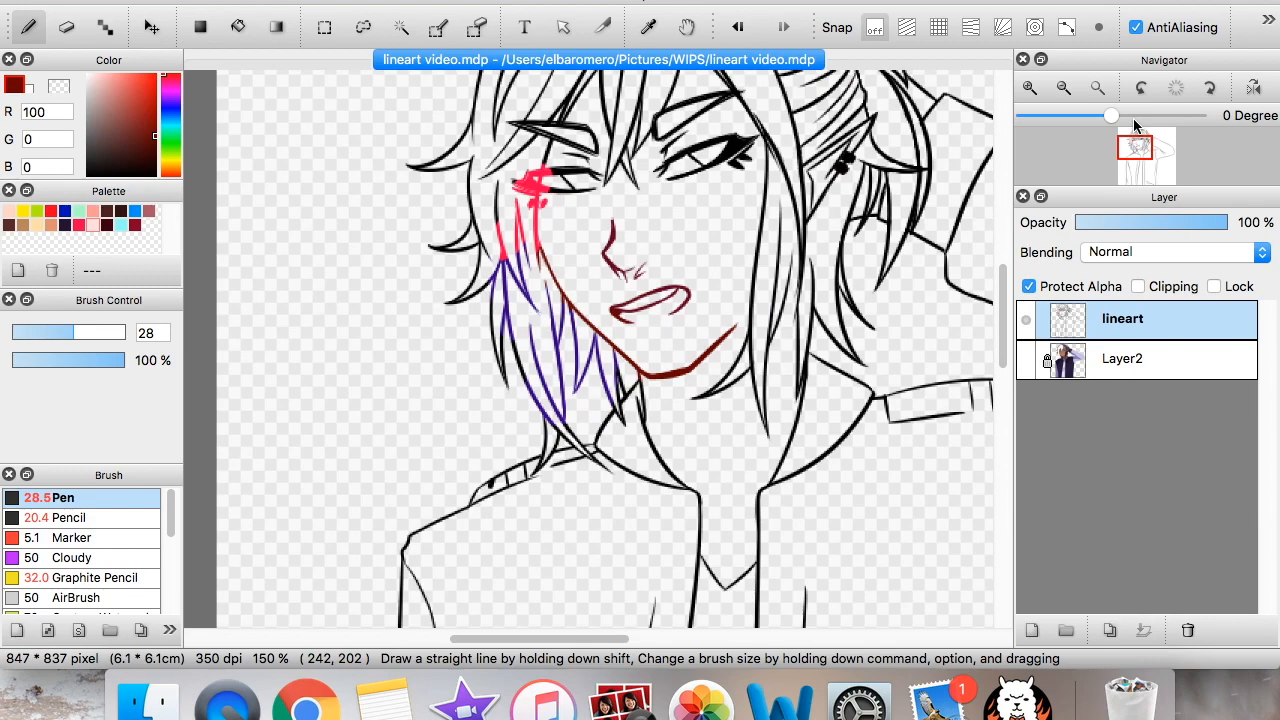
pyautogui.press('super+u')
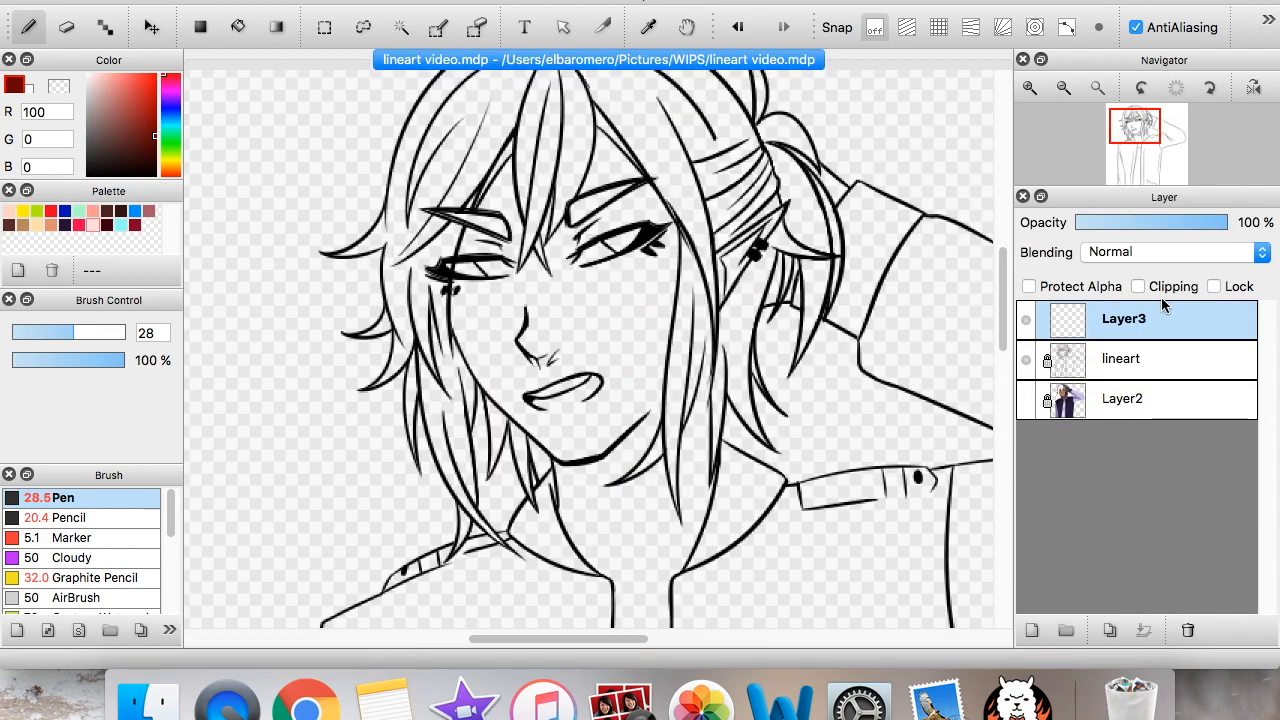
pyautogui.click(1132, 358)
pyautogui.click(1150, 315)
pyautogui.click(1162, 290)
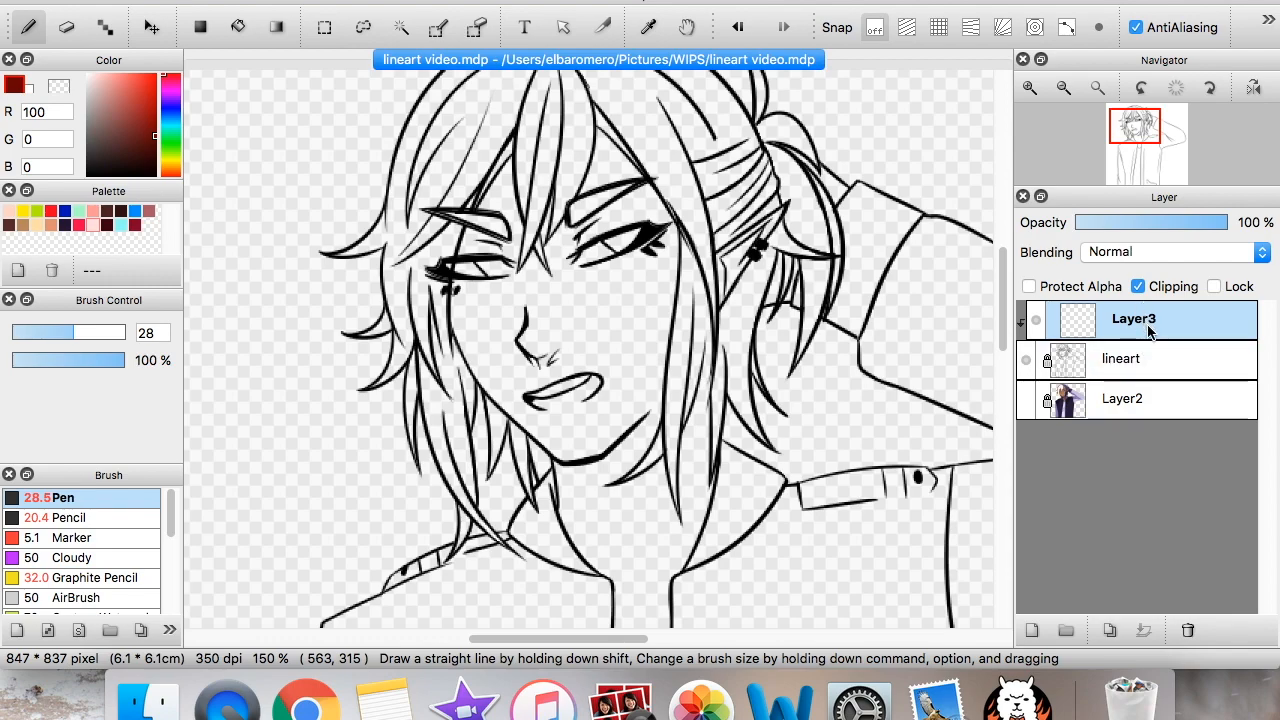
# Step: Paint a wide pink (255, 0, 73) band across the hair and brows on Layer3 with the Pen at size 83
pyautogui.click(1030, 88)
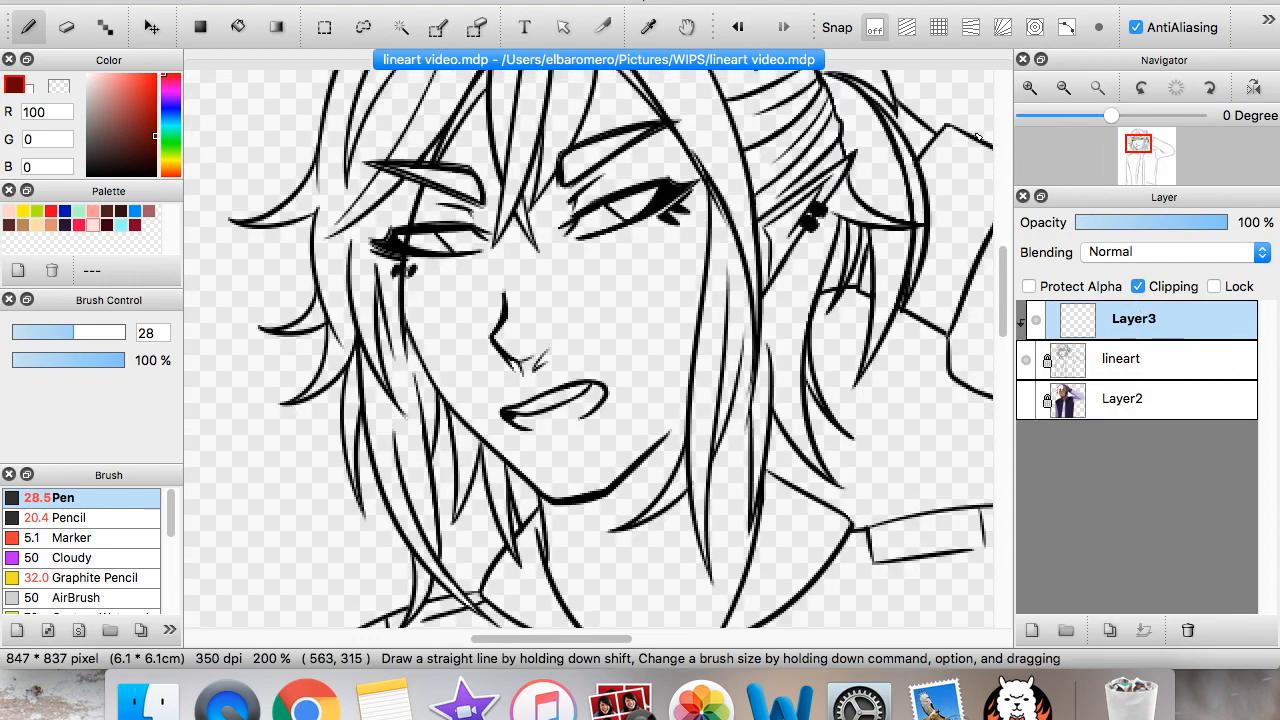
pyautogui.click(79, 224)
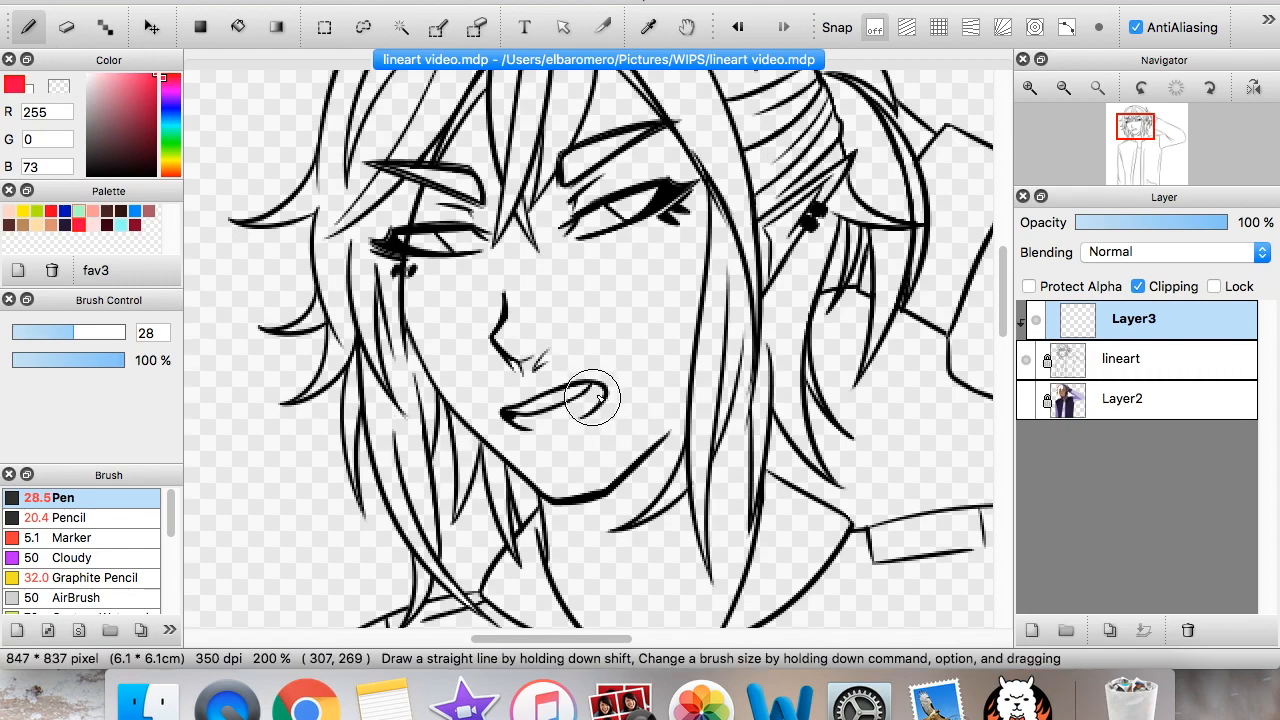
pyautogui.click(1071, 87)
pyautogui.click(107, 332)
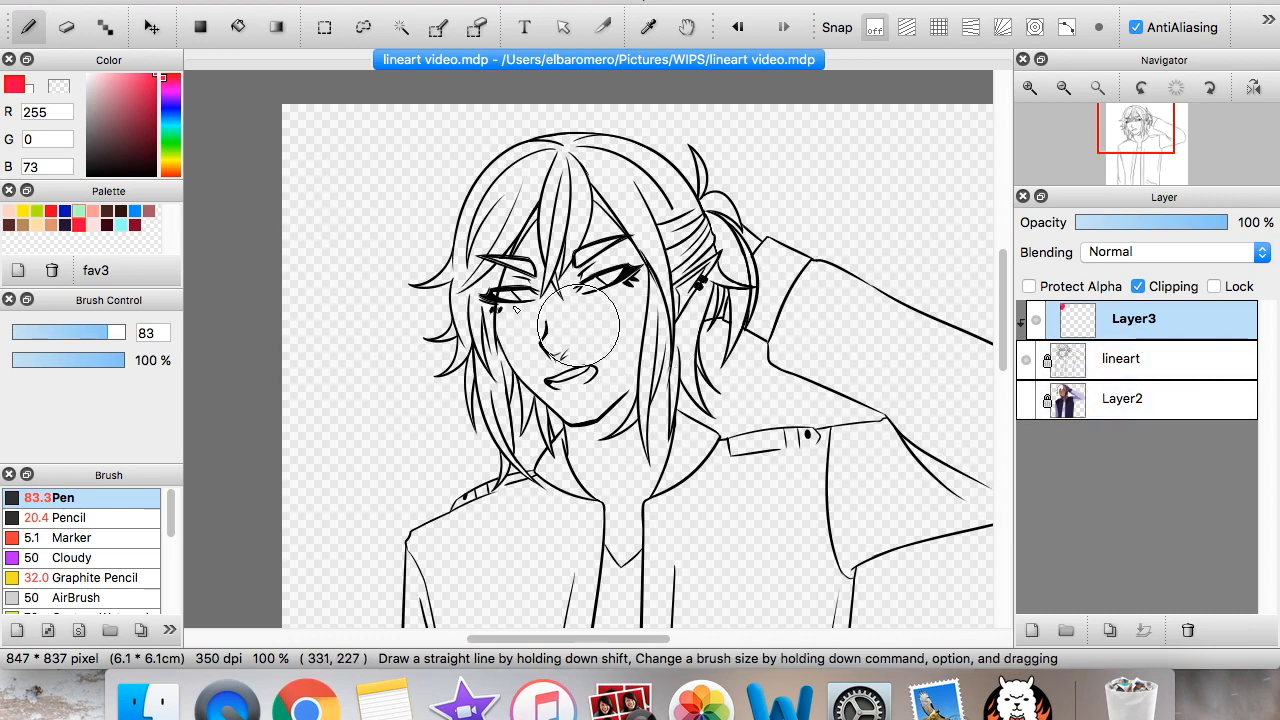
pyautogui.moveTo(322, 221); pyautogui.dragTo(1037, 224)
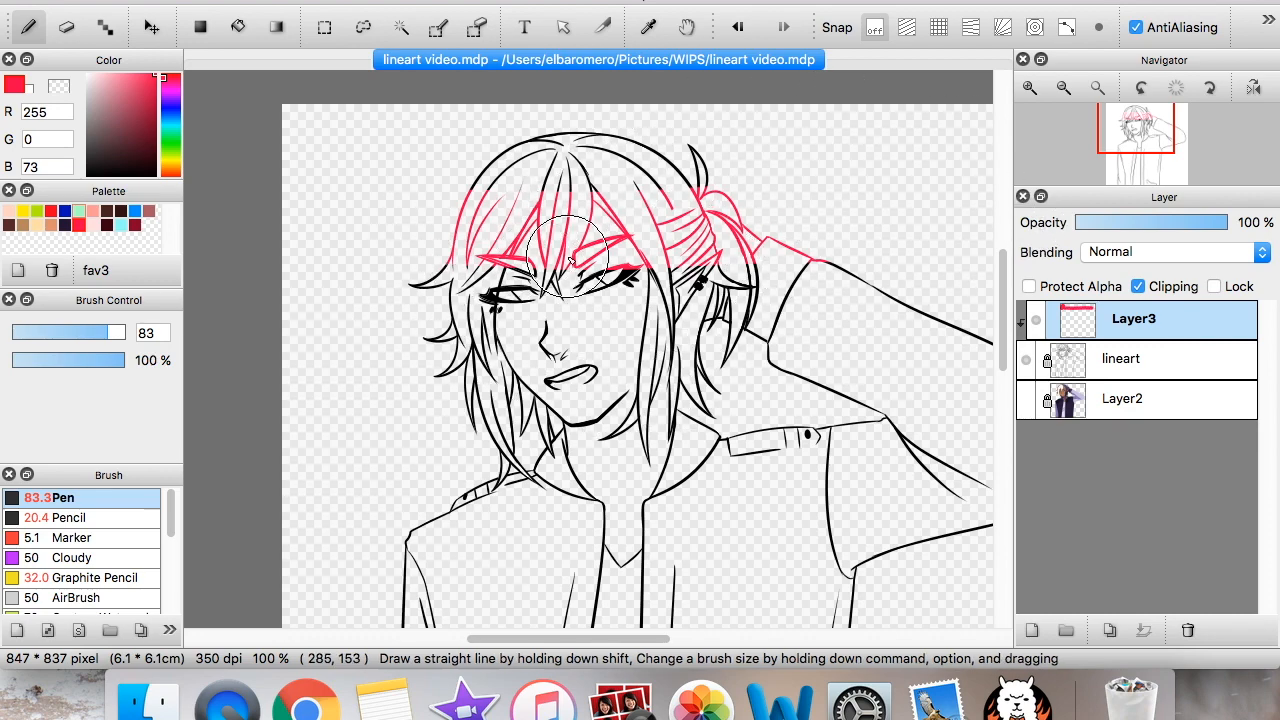
# Step: Erase the pink band from the hair, brow and sleeve lines with the Eraser at size 146
pyautogui.click(1032, 90)
pyautogui.moveTo(1142, 147); pyautogui.dragTo(1139, 137)
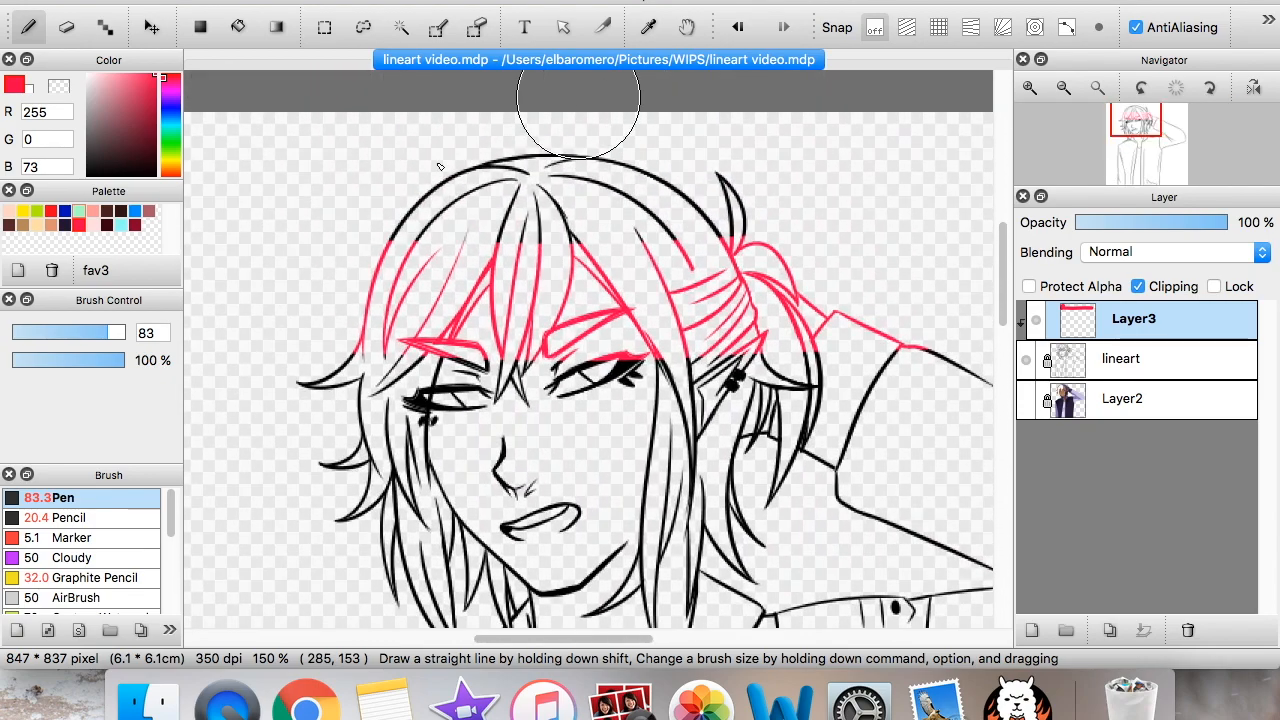
pyautogui.click(62, 30)
pyautogui.moveTo(108, 332); pyautogui.dragTo(135, 332)
pyautogui.moveTo(628, 328)
pyautogui.mouseDown()
pyautogui.moveTo(567, 303)
pyautogui.moveTo(663, 280)
pyautogui.moveTo(740, 382)
pyautogui.mouseUp()
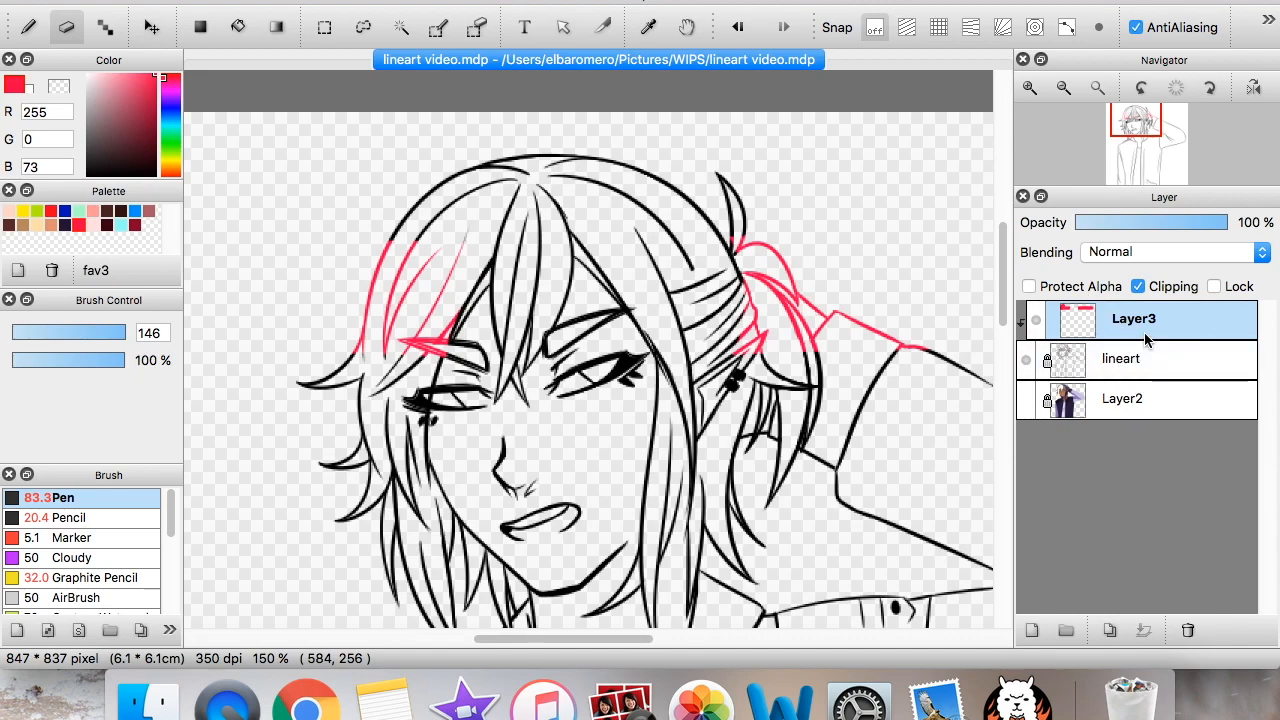
pyautogui.moveTo(745, 245)
pyautogui.mouseDown()
pyautogui.moveTo(766, 229)
pyautogui.moveTo(914, 330)
pyautogui.mouseUp()
pyautogui.moveTo(840, 280)
pyautogui.mouseDown()
pyautogui.moveTo(628, 366)
pyautogui.moveTo(443, 200)
pyautogui.mouseUp()
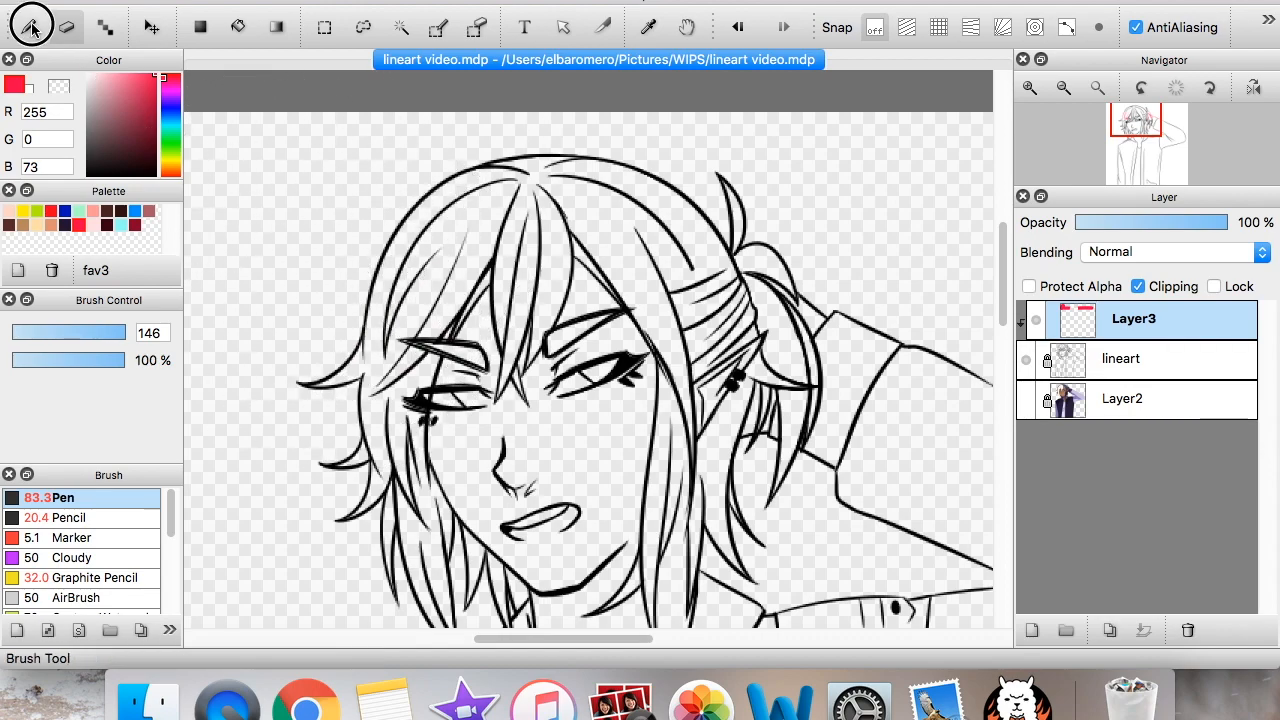
# Step: Paint the jawline, nose and mouth lines pink (255, 0, 73) on Layer3, reducing the Pen to size 21
pyautogui.click(29, 27)
pyautogui.moveTo(1153, 158); pyautogui.dragTo(1139, 144)
pyautogui.click(1030, 88)
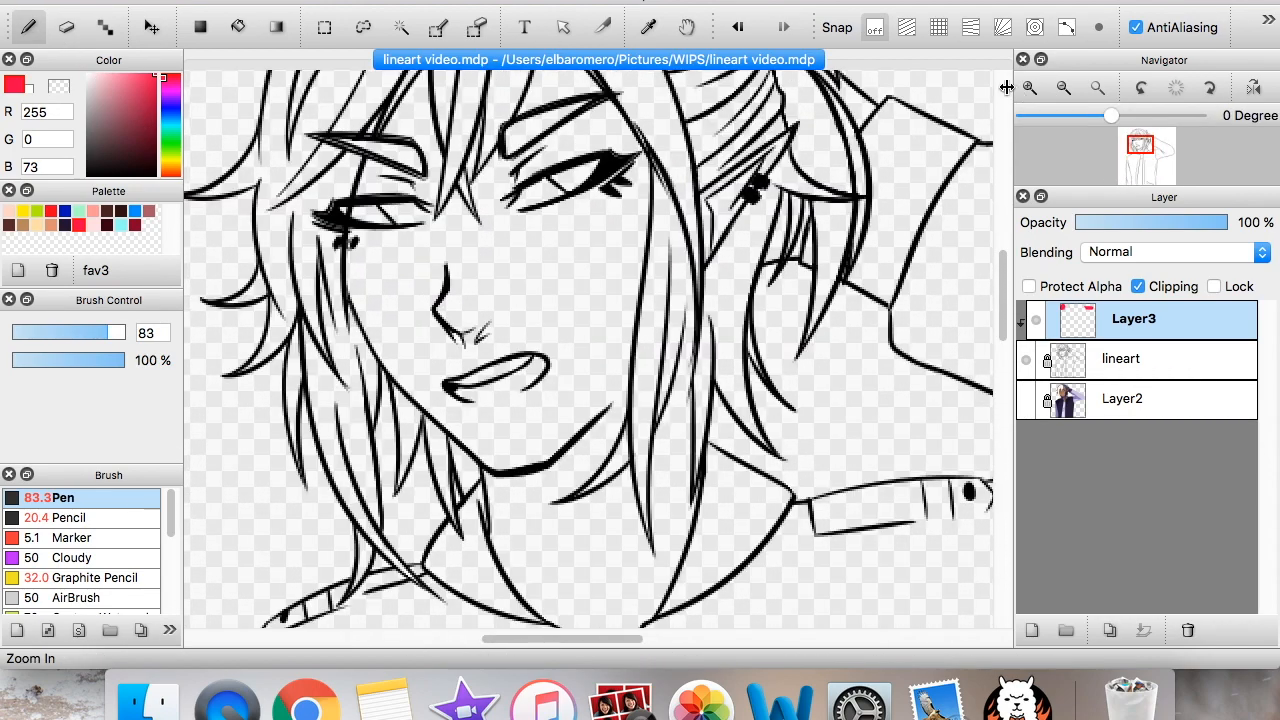
pyautogui.moveTo(505, 473); pyautogui.dragTo(610, 405)
pyautogui.click(61, 333)
pyautogui.moveTo(366, 342)
pyautogui.mouseDown()
pyautogui.moveTo(484, 453)
pyautogui.moveTo(442, 389)
pyautogui.moveTo(489, 403)
pyautogui.moveTo(528, 340)
pyautogui.moveTo(525, 372)
pyautogui.moveTo(444, 403)
pyautogui.moveTo(441, 281)
pyautogui.mouseUp()
pyautogui.moveTo(418, 385); pyautogui.dragTo(407, 365)
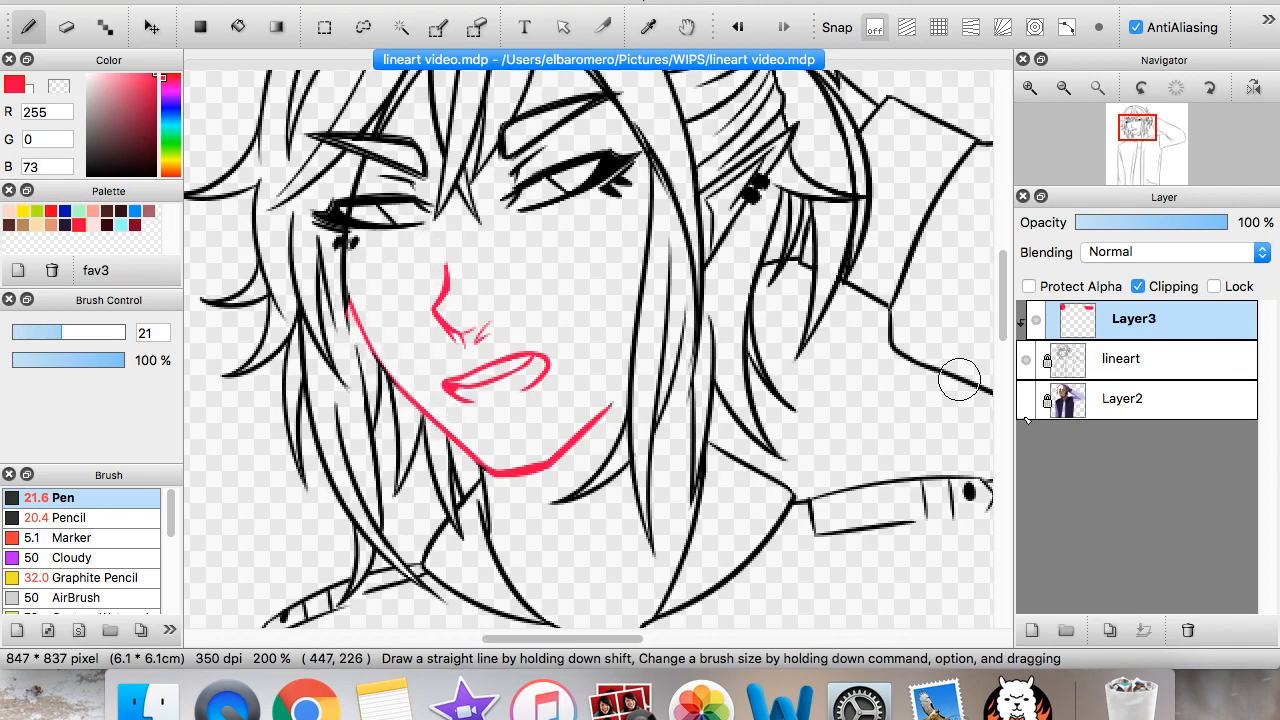
# Step: Show Layer2 and view the pink face lines against the coloured areas
pyautogui.click(1027, 398)
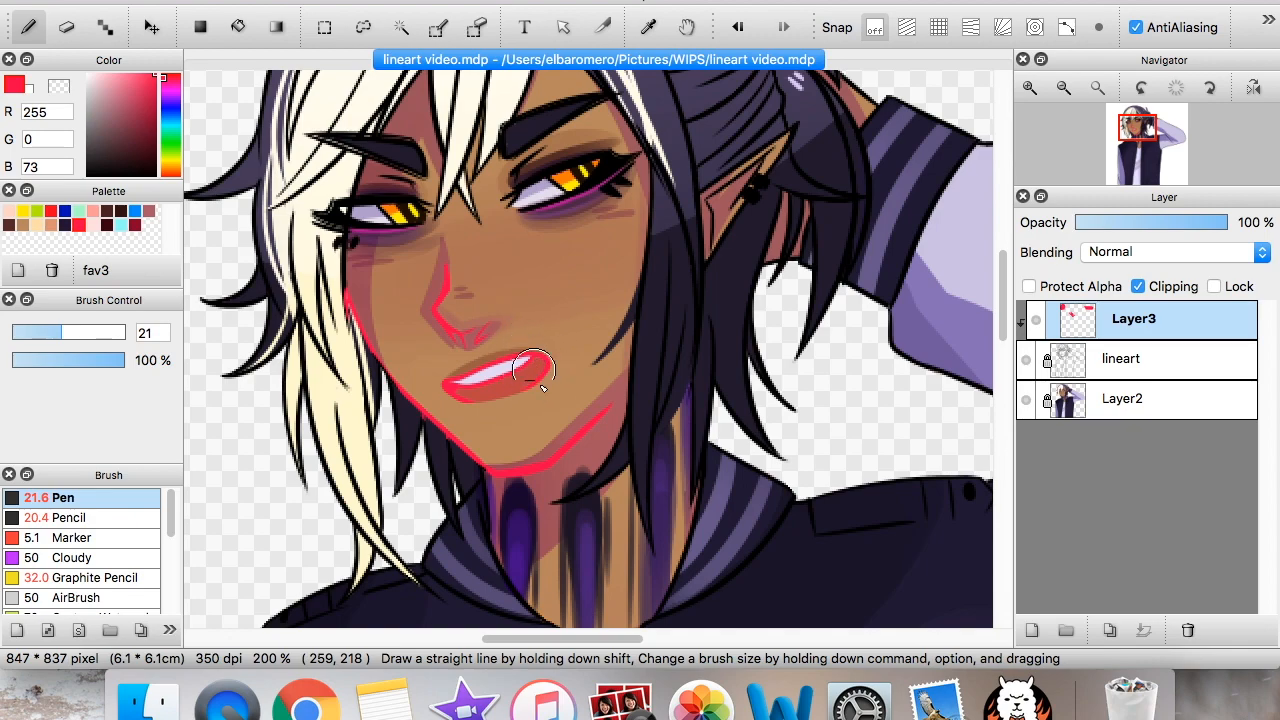
pyautogui.click(1066, 90)
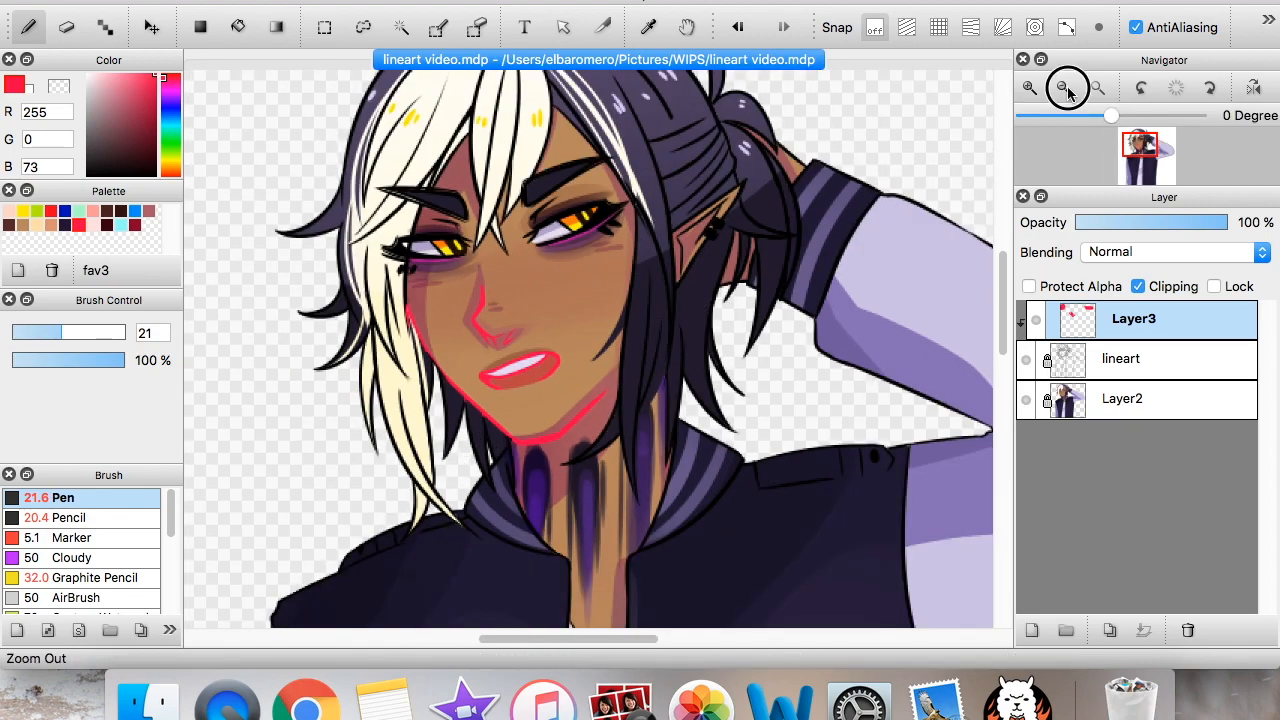
pyautogui.click(1064, 87)
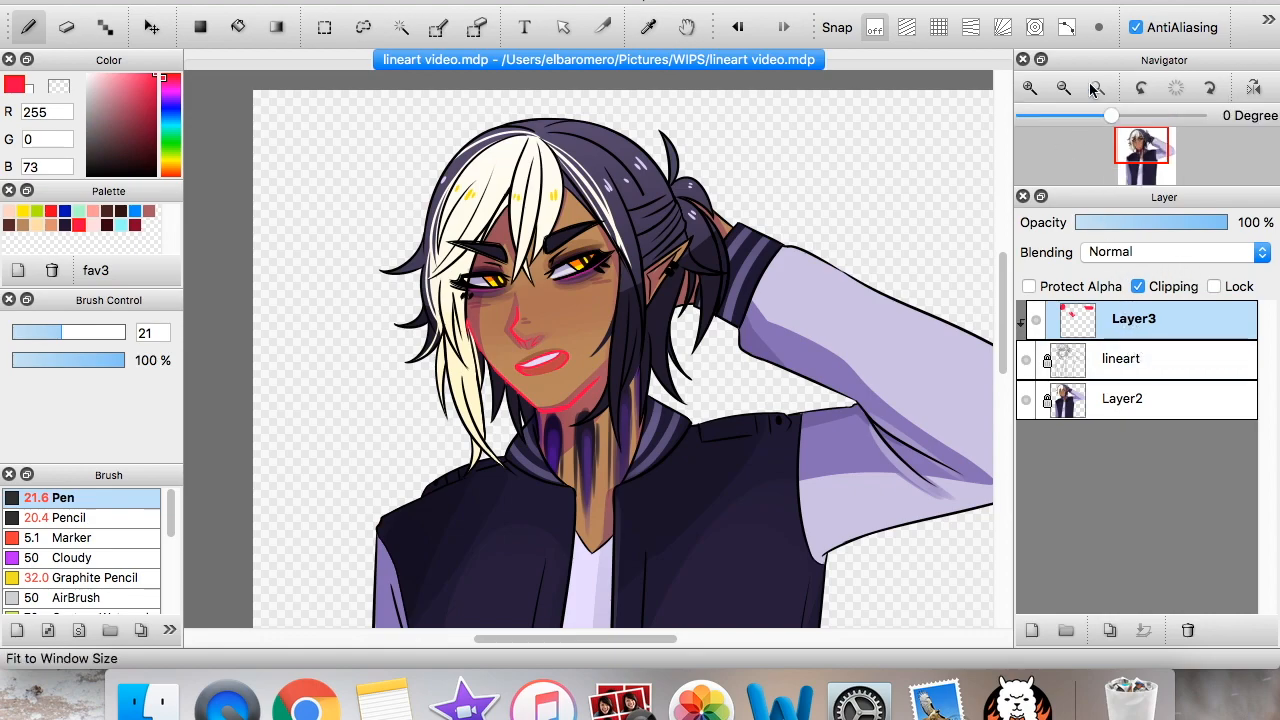
# Step: Try a dark wine red (92, 0, 26) stroke over the face lines with the Pen at size 135, and undo it
pyautogui.moveTo(145, 125); pyautogui.dragTo(197, 139)
pyautogui.moveTo(110, 331); pyautogui.dragTo(124, 333)
pyautogui.moveTo(582, 388)
pyautogui.mouseDown()
pyautogui.moveTo(517, 331)
pyautogui.moveTo(530, 338)
pyautogui.mouseUp()
pyautogui.press('super+z')
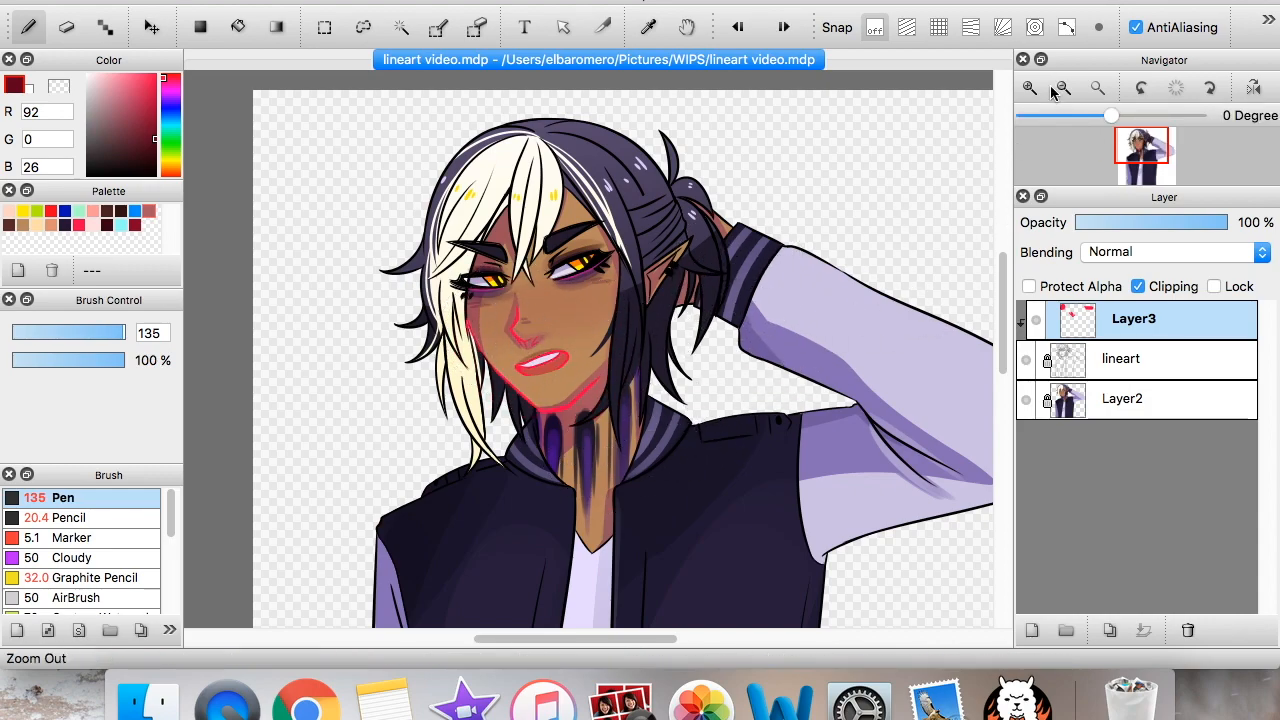
# Step: Turn Layer3's pink lines a dark plum with Hue Saturation Brightness, raising the saturation and lowering the brightness
pyautogui.click(1029, 89)
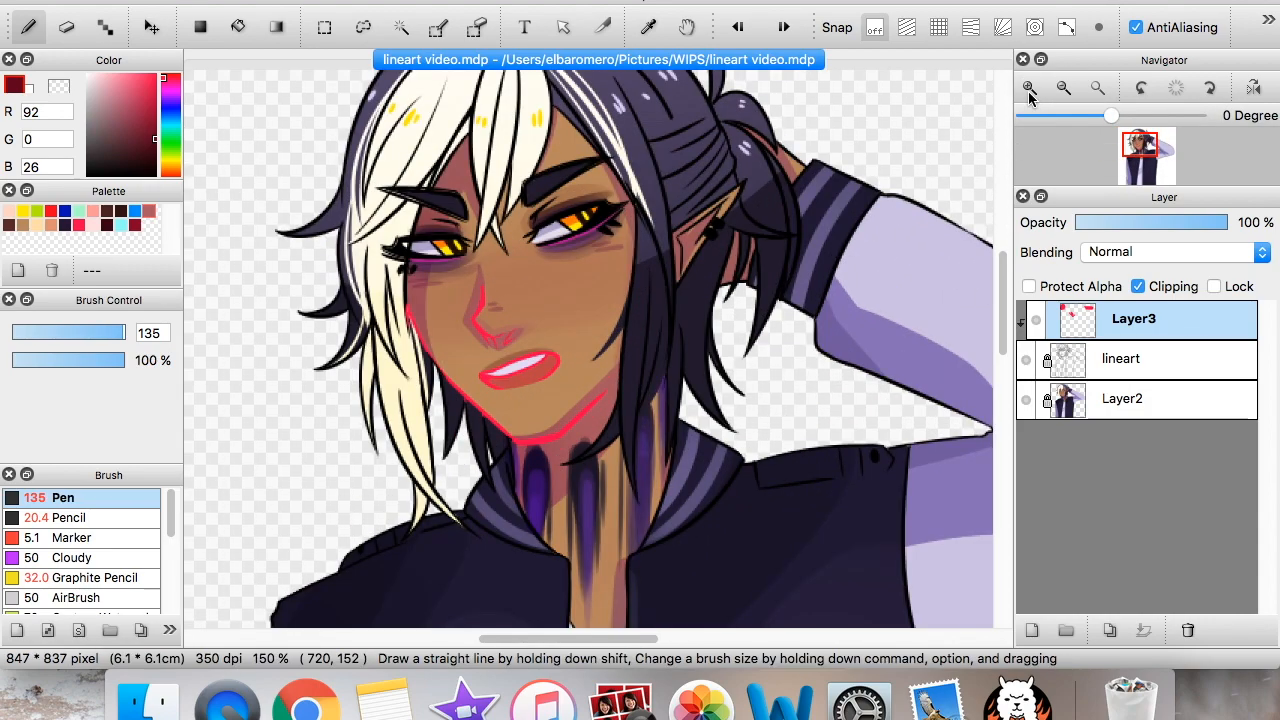
pyautogui.press('super+u')
pyautogui.moveTo(993, 121); pyautogui.dragTo(767, 98)
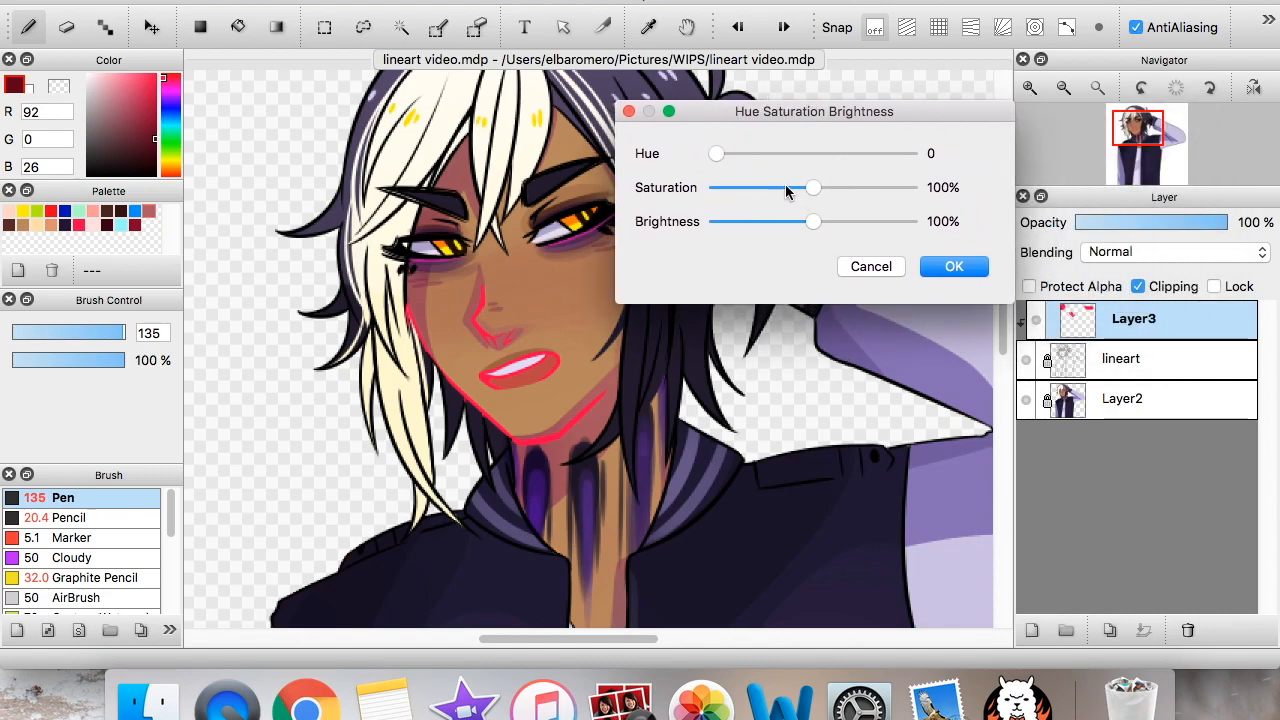
pyautogui.moveTo(875, 187); pyautogui.dragTo(878, 187)
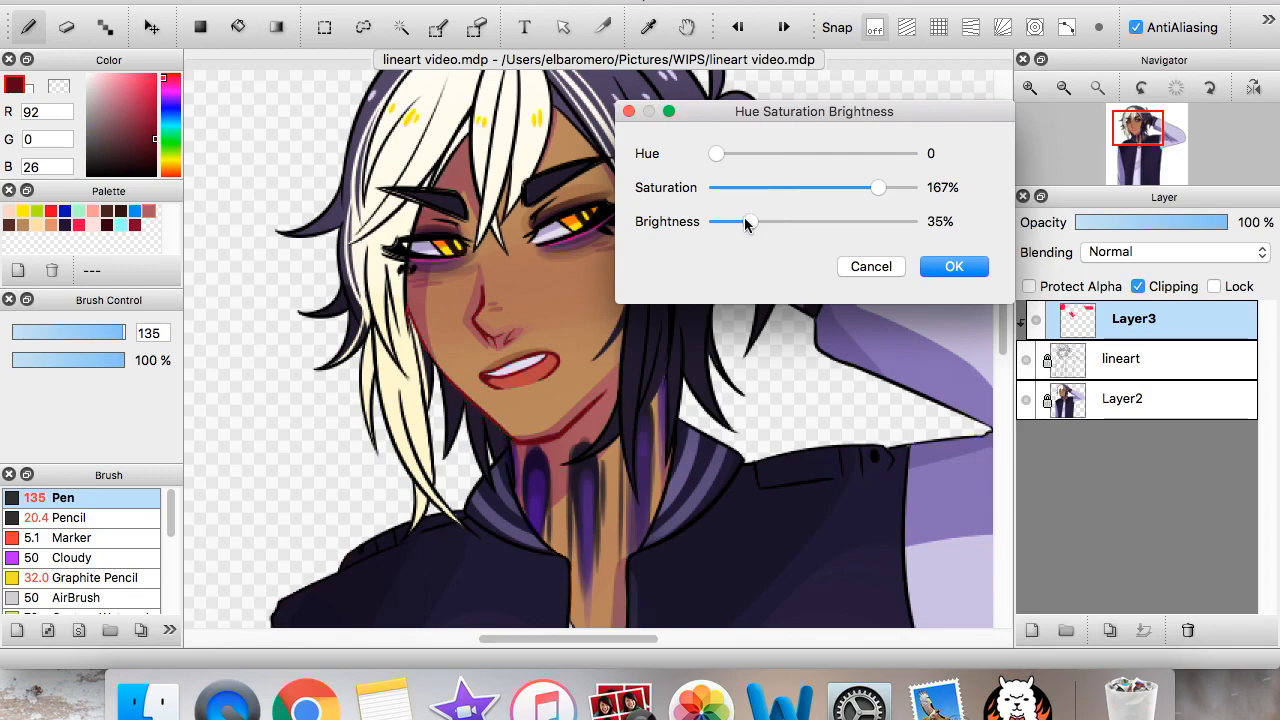
pyautogui.click(945, 263)
# Step: Add a new layer above Layer3 and turn on Clipping for it
pyautogui.press('super+minus')
pyautogui.click(1030, 88)
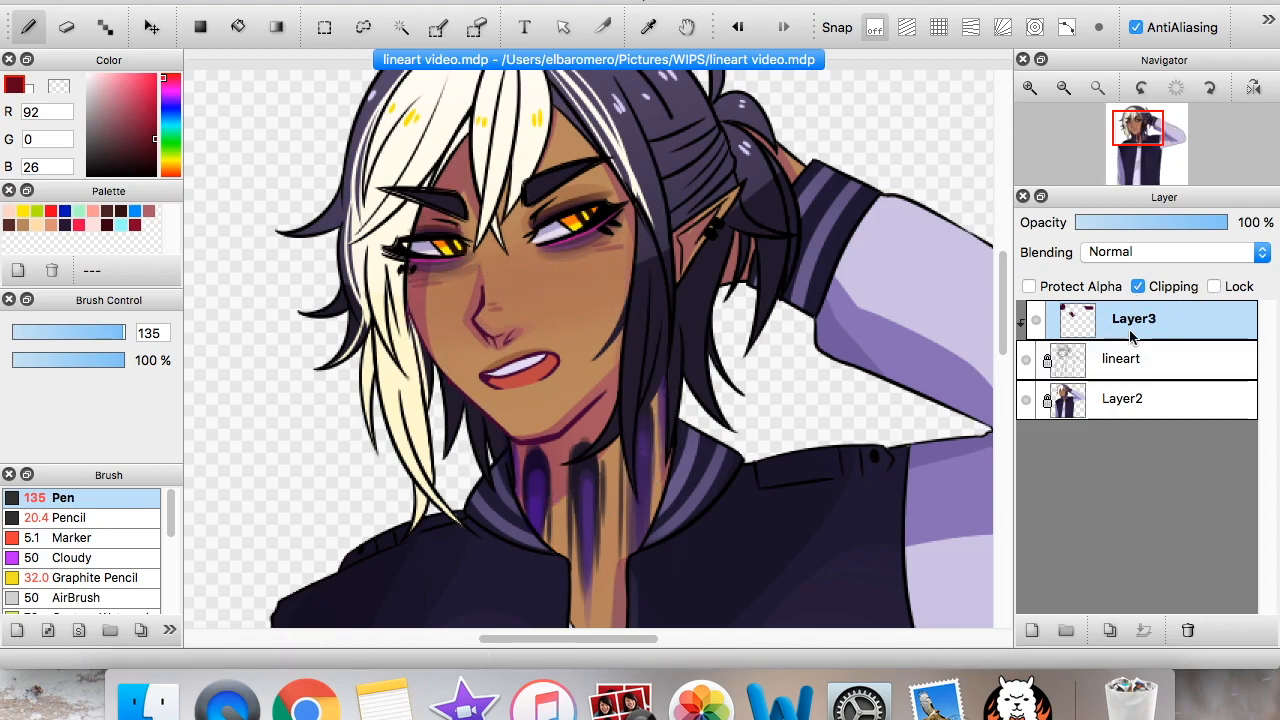
pyautogui.click(1033, 630)
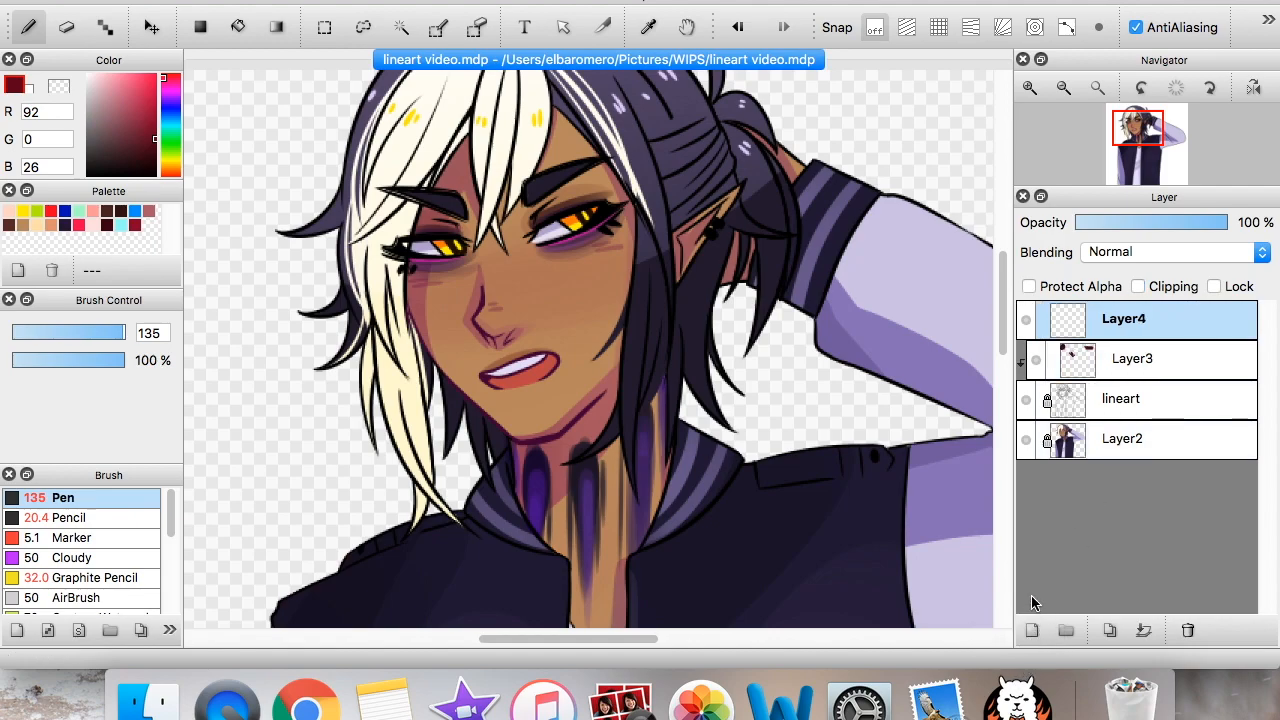
pyautogui.click(1158, 290)
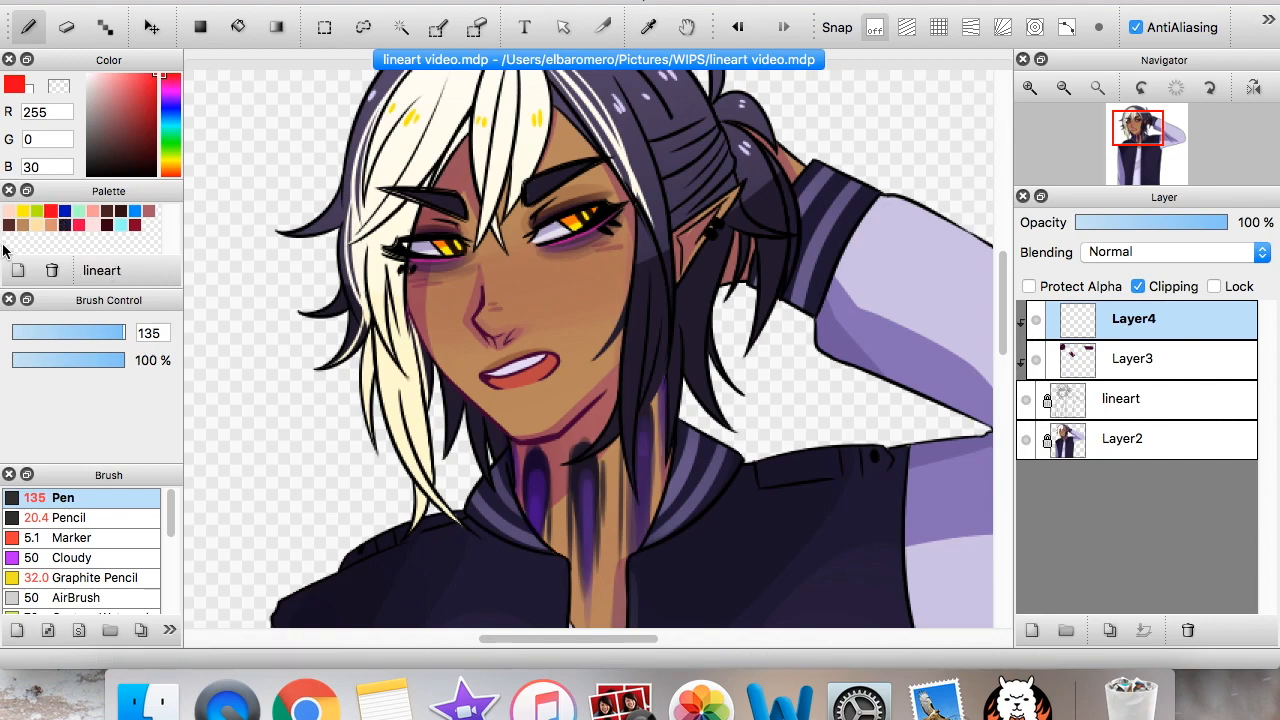
# Step: Paint the lines of the dark vest purple (91, 0, 149) on the new clipped layer with the Pen at size 135
pyautogui.click(155, 115)
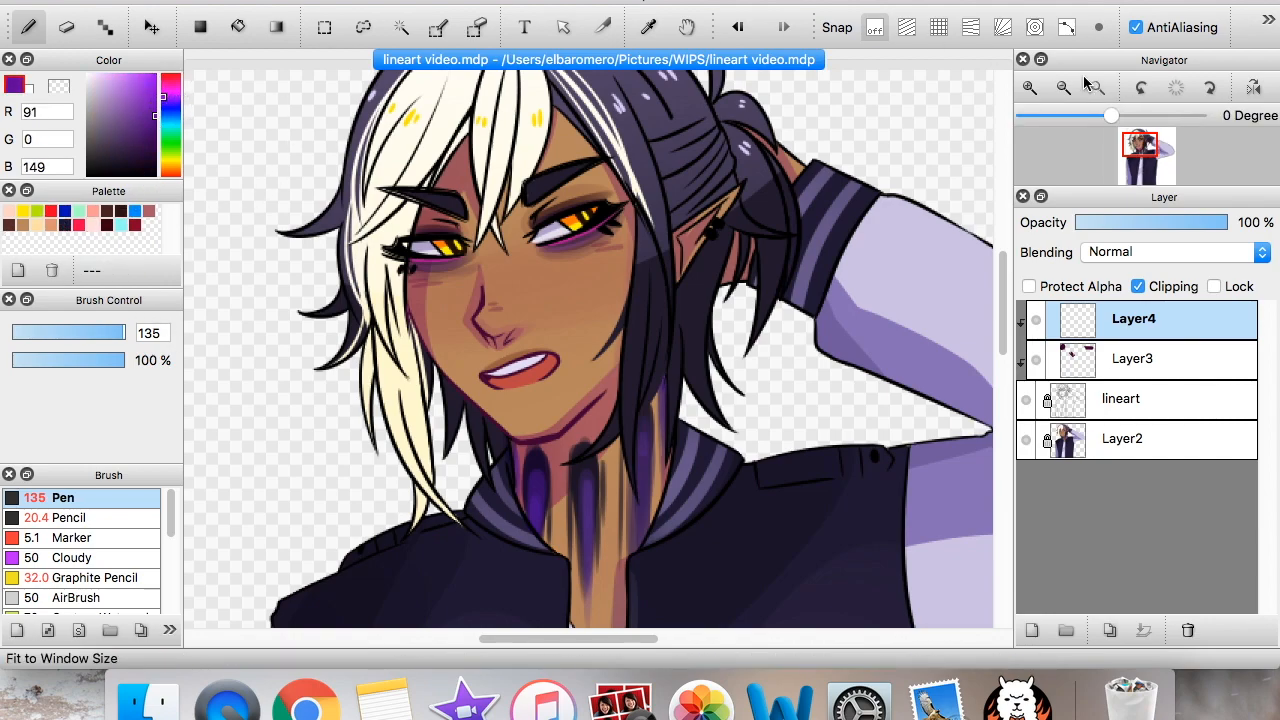
pyautogui.scroll(-10, 893, 168)
pyautogui.moveTo(682, 190); pyautogui.dragTo(682, 545)
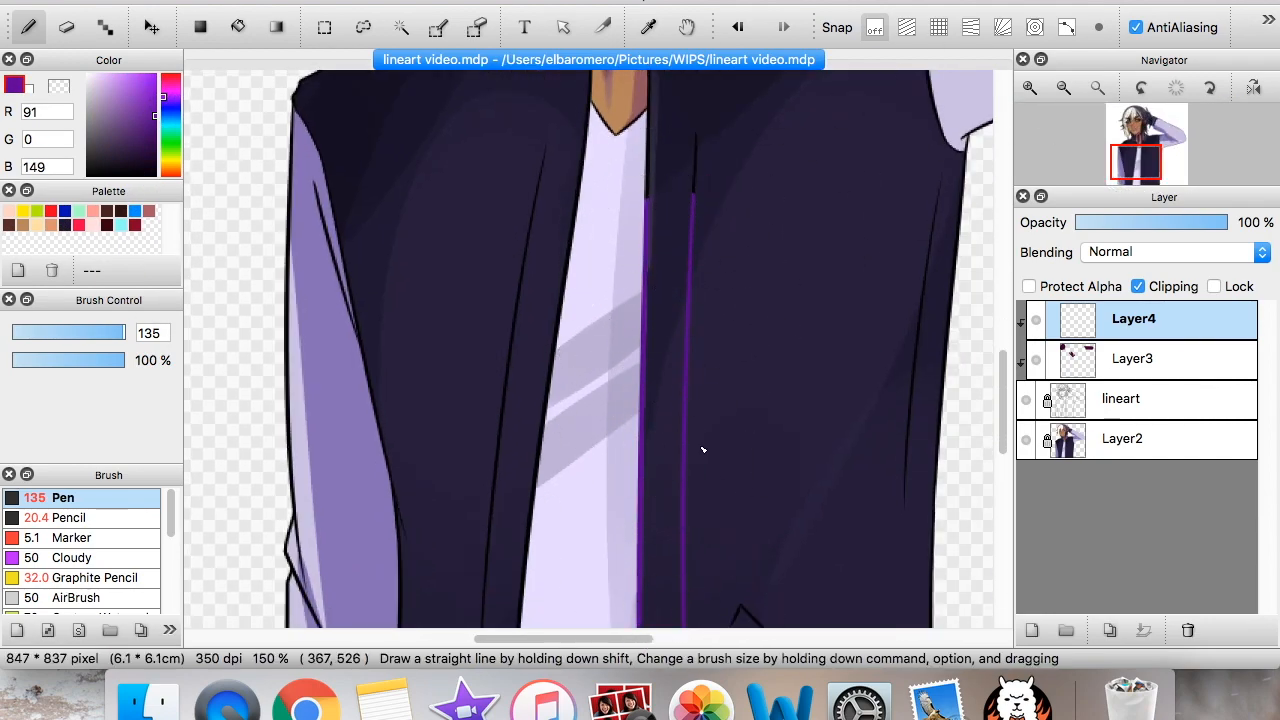
pyautogui.click(1063, 87)
pyautogui.moveTo(546, 304); pyautogui.dragTo(563, 491)
pyautogui.moveTo(663, 462); pyautogui.dragTo(688, 514)
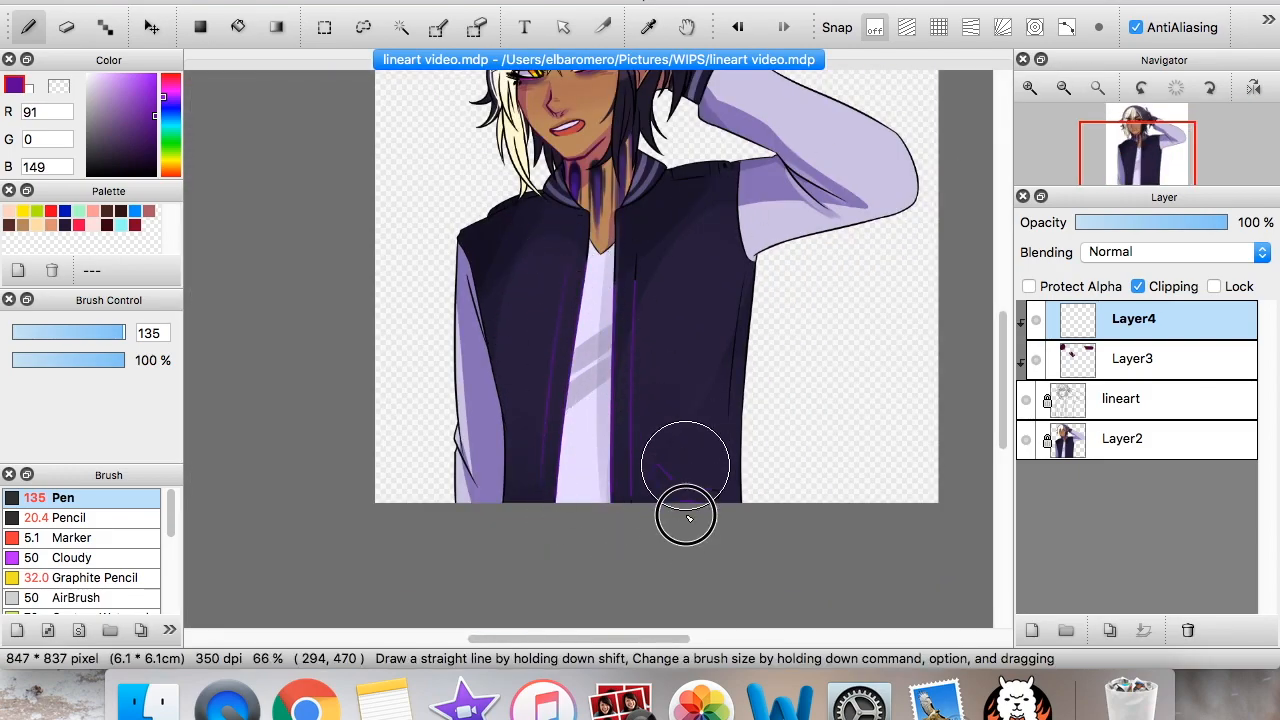
# Step: Paint along the jaw in purple (98, 0, 117) on the unclipped Layer3 with the Pen at 11.5, and clip the layer to lineart
pyautogui.click(1140, 404)
pyautogui.click(1128, 322)
pyautogui.click(1029, 87)
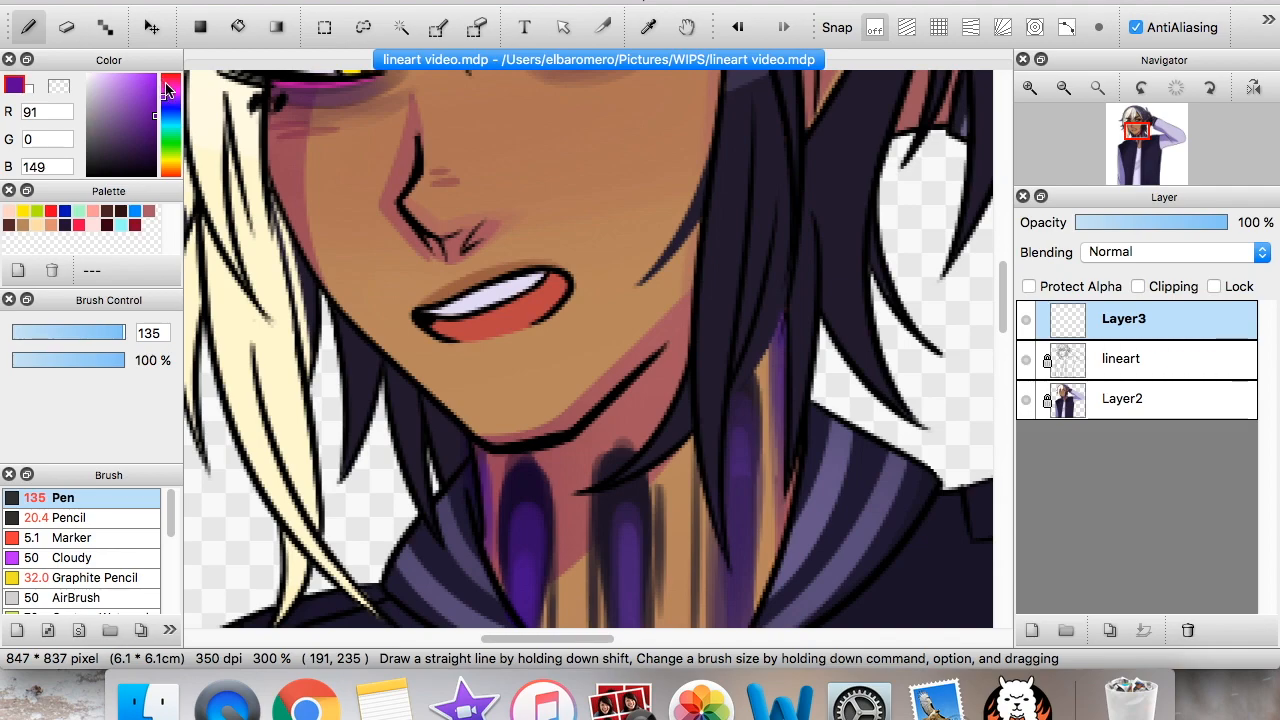
pyautogui.click(166, 82)
pyautogui.click(168, 84)
pyautogui.click(169, 91)
pyautogui.click(156, 130)
pyautogui.click(37, 332)
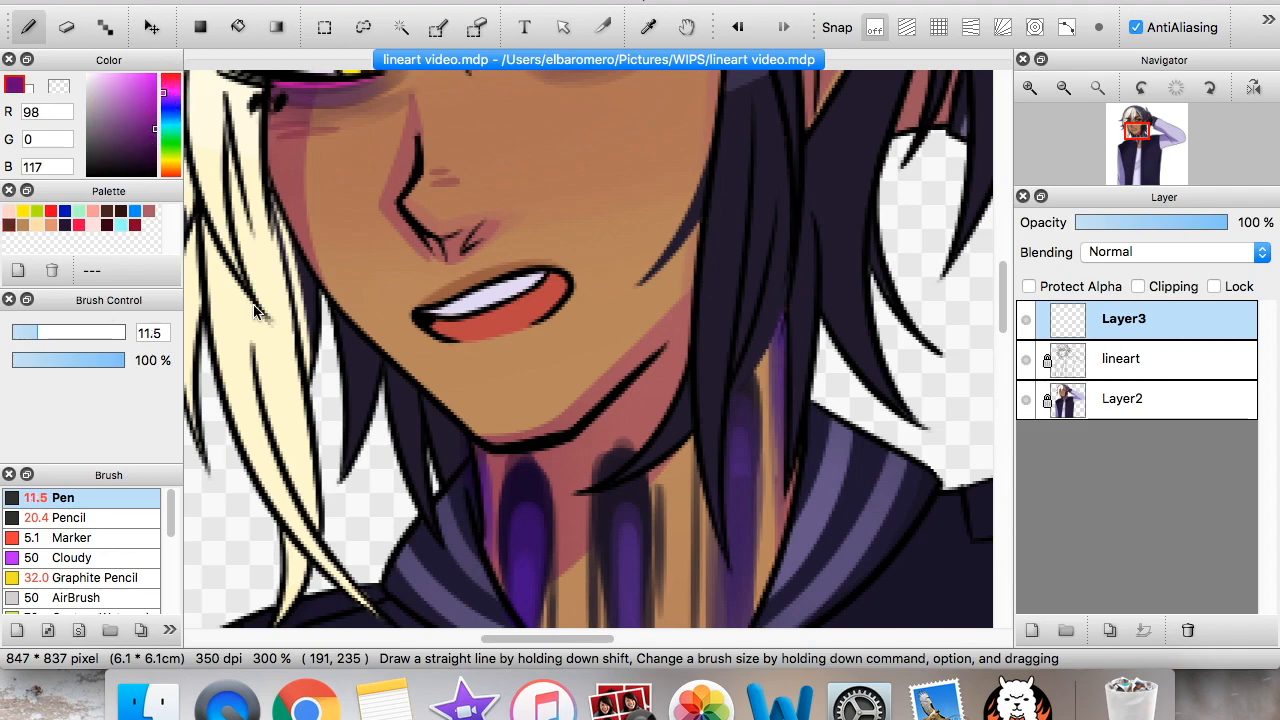
pyautogui.moveTo(669, 338)
pyautogui.mouseDown()
pyautogui.moveTo(598, 414)
pyautogui.moveTo(611, 380)
pyautogui.moveTo(563, 434)
pyautogui.moveTo(483, 431)
pyautogui.mouseUp()
pyautogui.click(1170, 287)
# Step: Recolour the rest of the jawline purple from the chin up to the cheek, and switch the Pen to the transparent colour
pyautogui.moveTo(339, 306); pyautogui.dragTo(480, 424)
pyautogui.moveTo(348, 316); pyautogui.dragTo(486, 431)
pyautogui.moveTo(372, 340)
pyautogui.mouseDown()
pyautogui.moveTo(497, 456)
pyautogui.moveTo(477, 435)
pyautogui.moveTo(531, 443)
pyautogui.mouseUp()
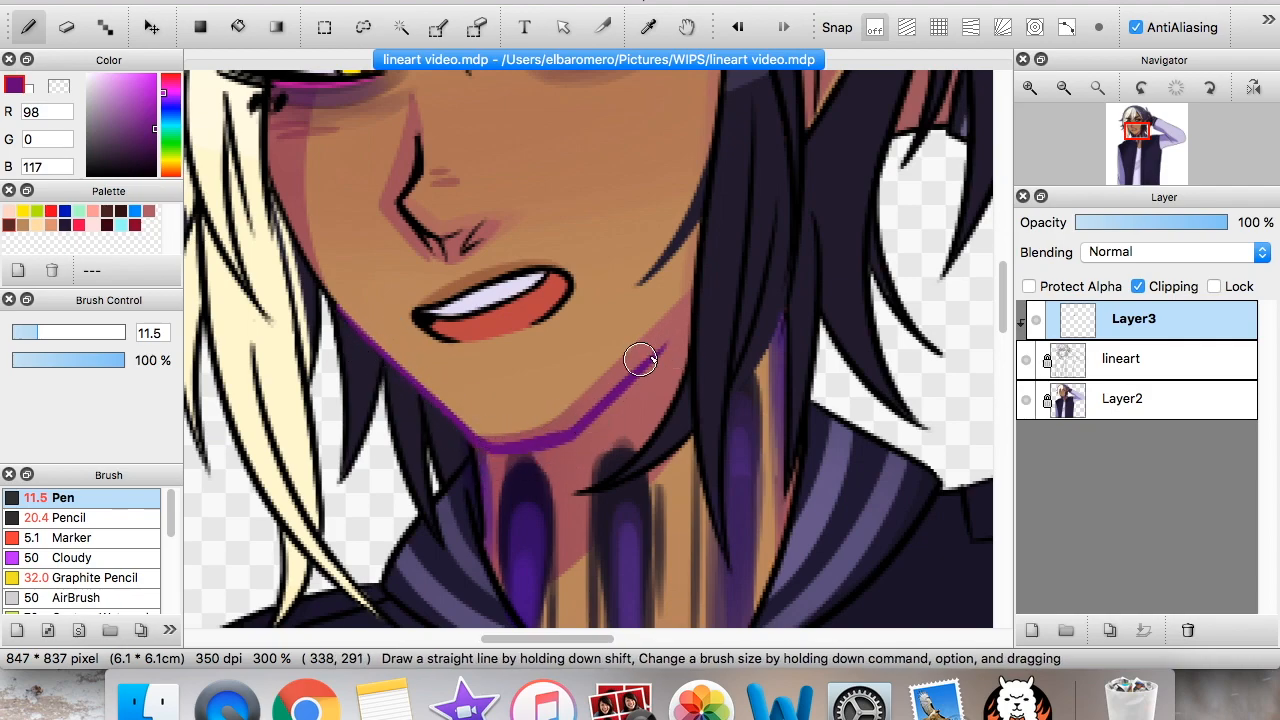
pyautogui.moveTo(343, 320)
pyautogui.mouseDown()
pyautogui.moveTo(311, 280)
pyautogui.moveTo(281, 188)
pyautogui.mouseUp()
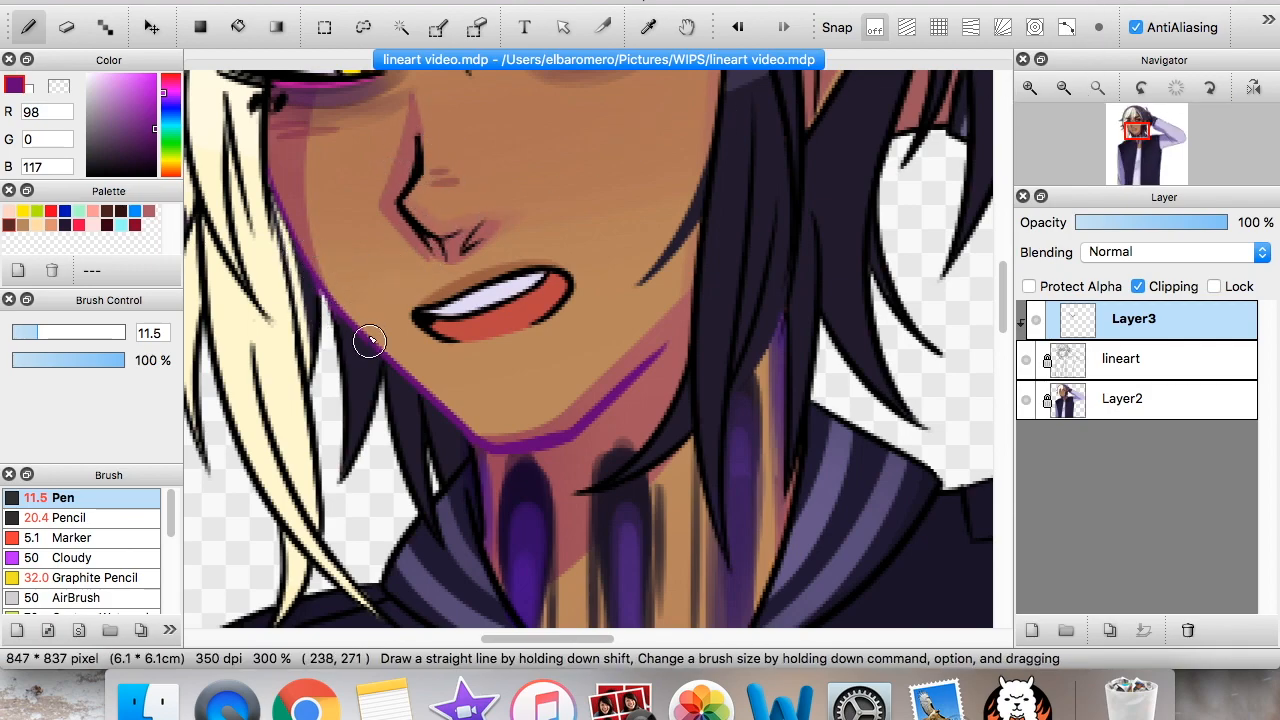
pyautogui.press('x')
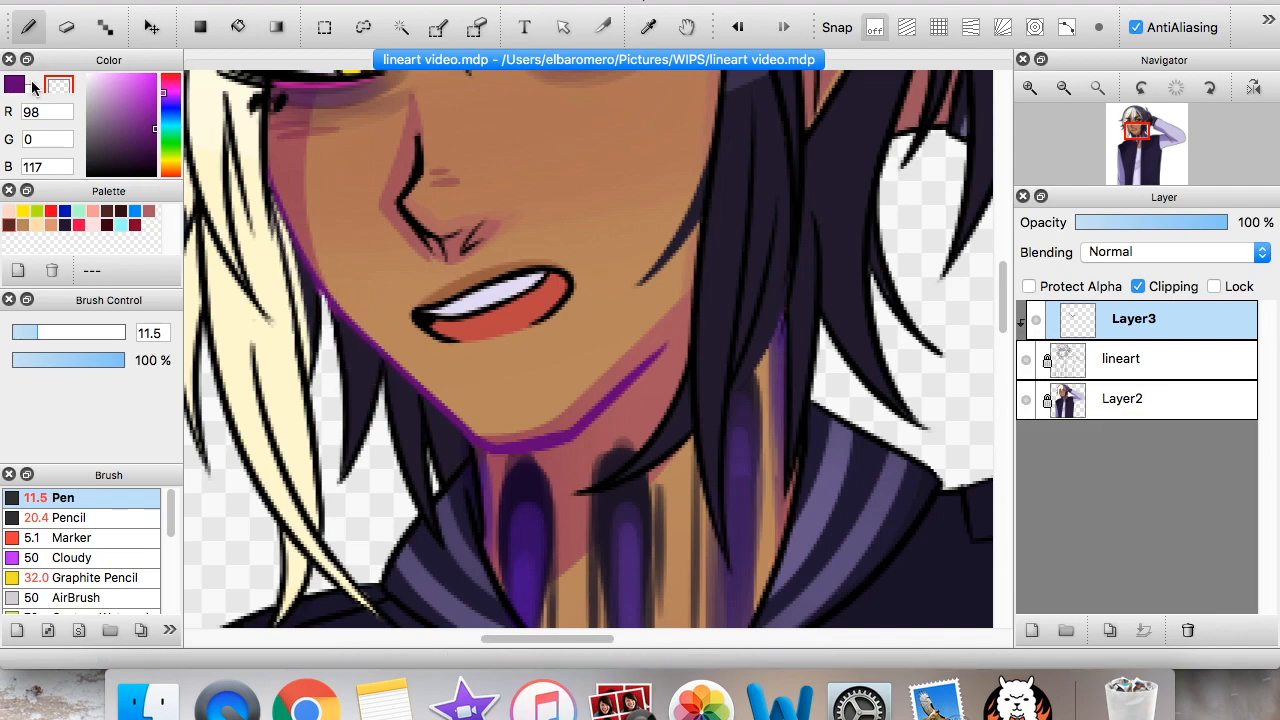
# Step: Lower Layer3's opacity to 77% and check the softened purple jawline at different zoom levels
pyautogui.click(1097, 87)
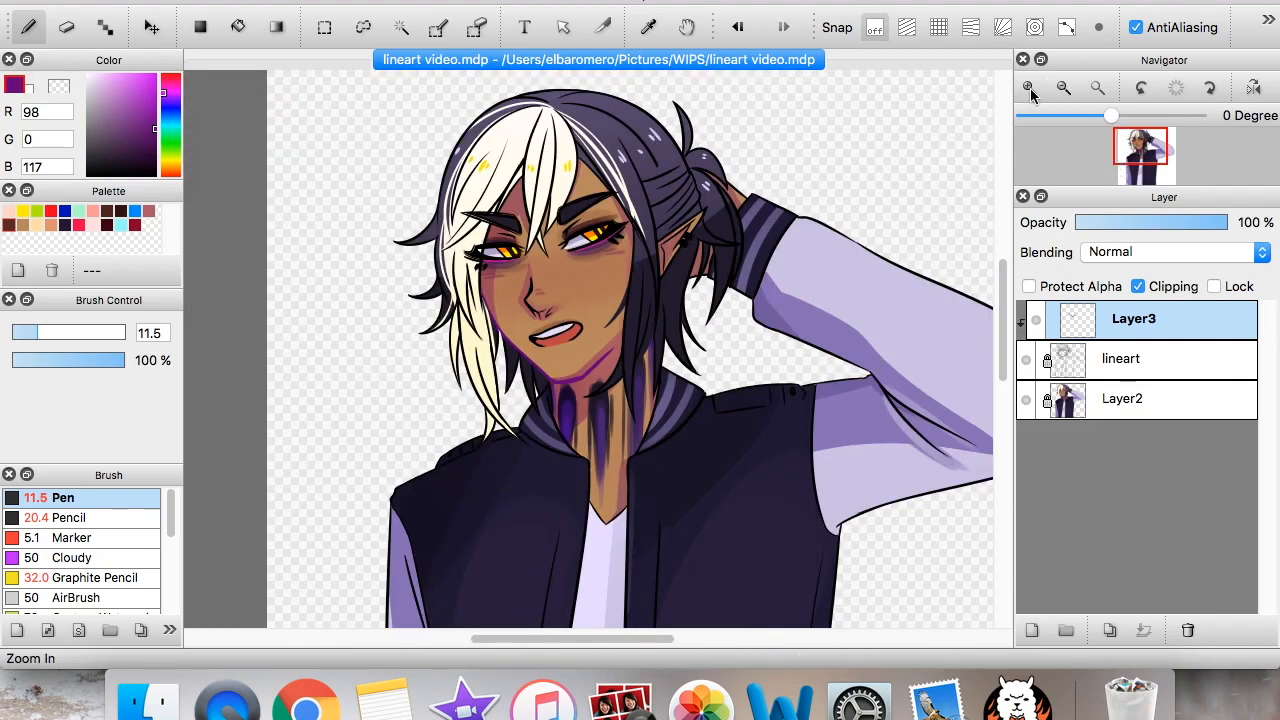
pyautogui.click(1030, 87)
pyautogui.moveTo(1226, 222); pyautogui.dragTo(1193, 222)
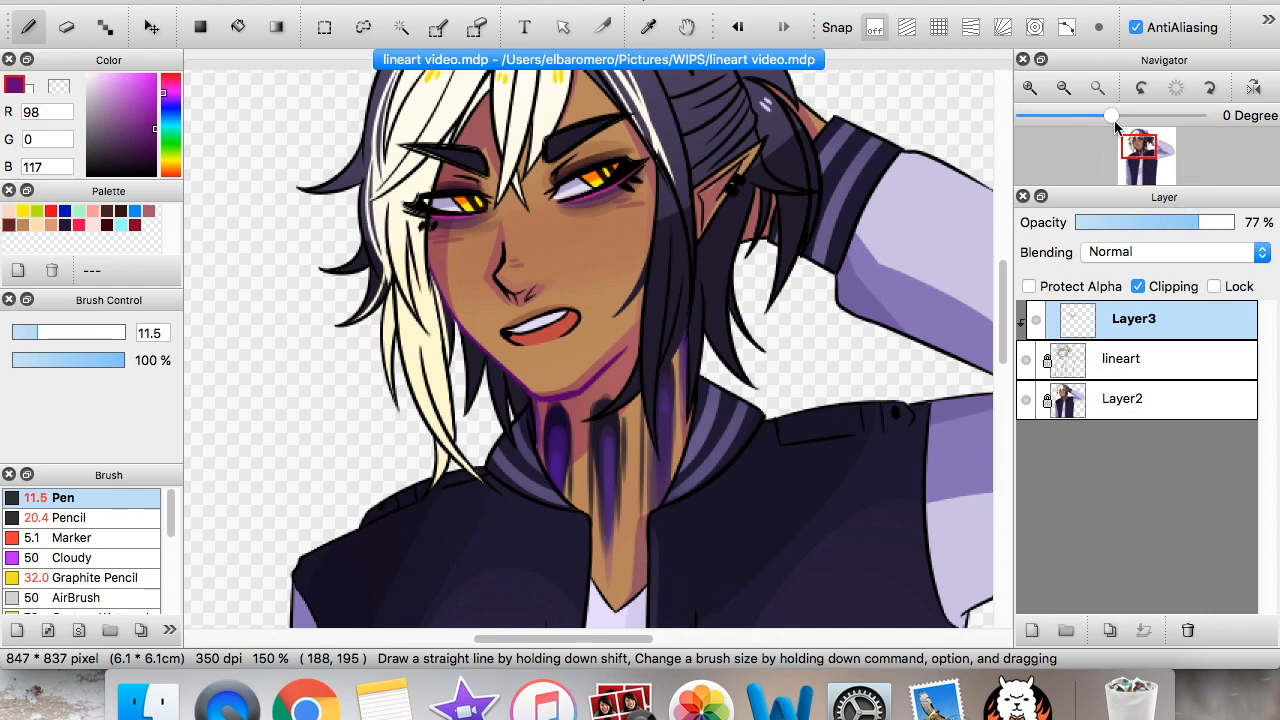
pyautogui.click(1063, 87)
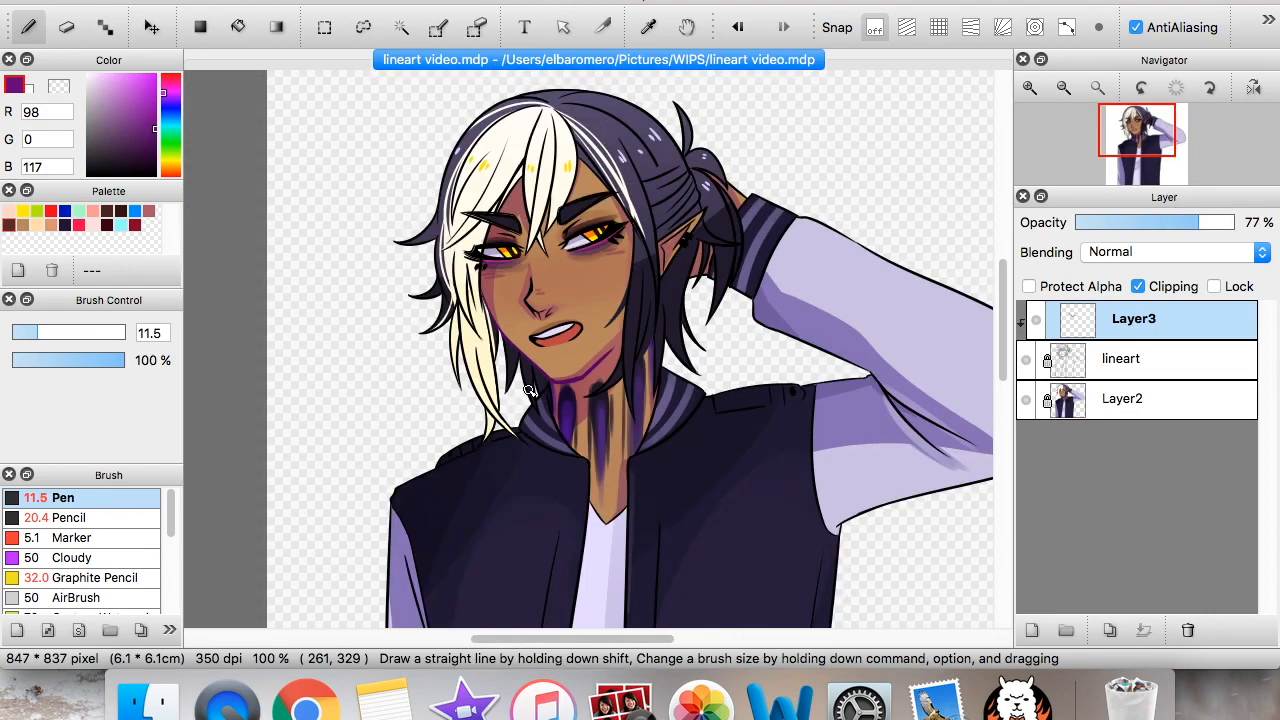
# Step: Recolour the nose and mouth lines dark purple (54, 0, 65) on the lineart layer with Protect Alpha on
pyautogui.click(1027, 91)
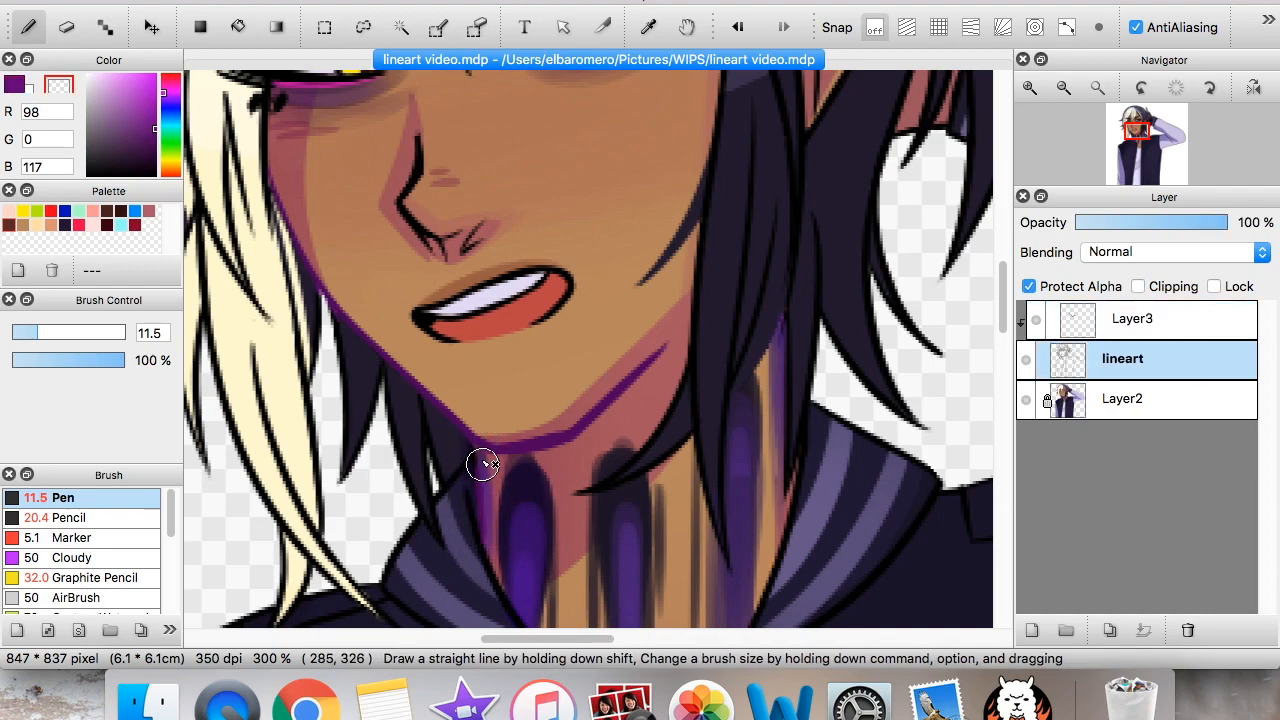
pyautogui.click(14, 84)
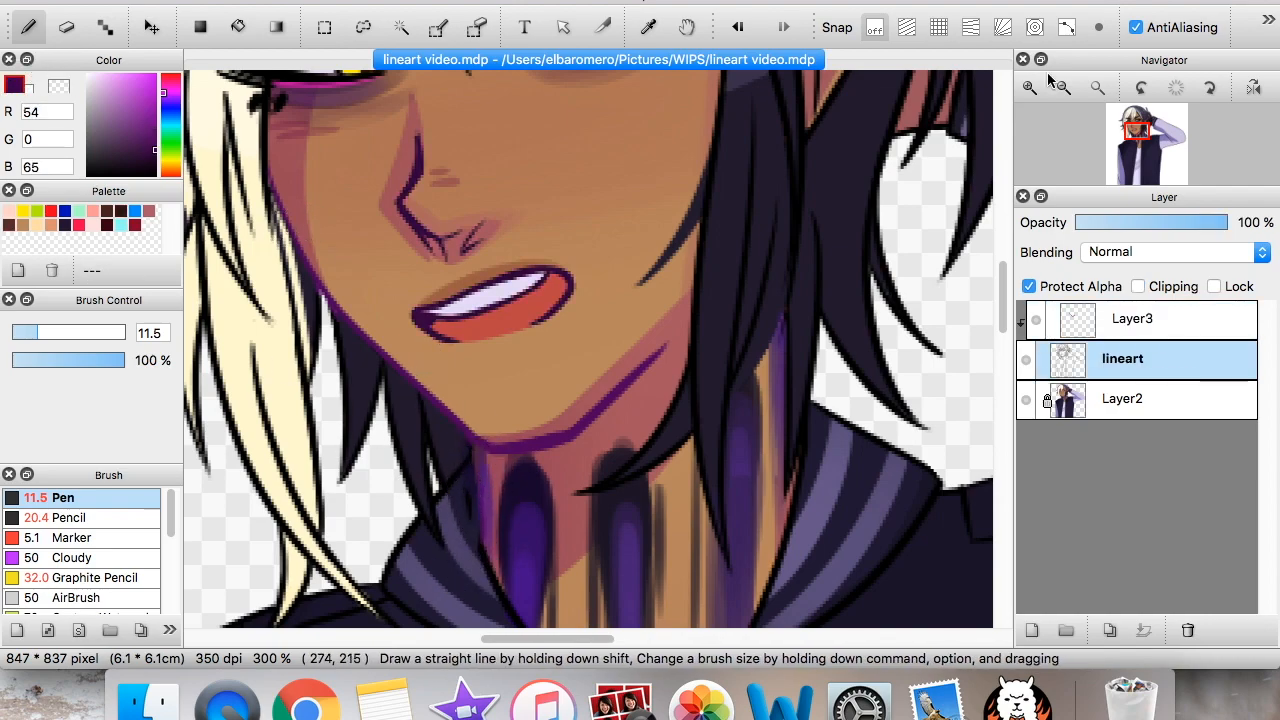
# Step: Check the artwork at lower zoom and hide Layer3 to compare the jawline with and without its purple colouring
pyautogui.click(1072, 88)
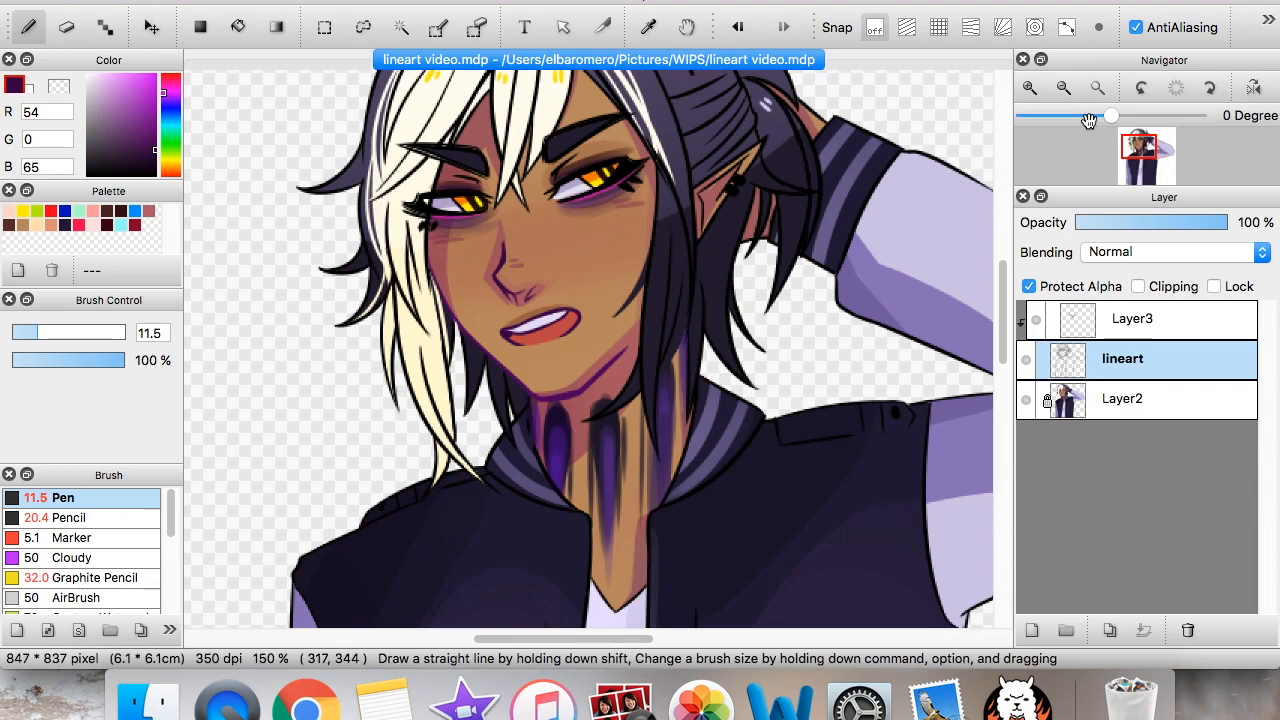
pyautogui.click(1070, 88)
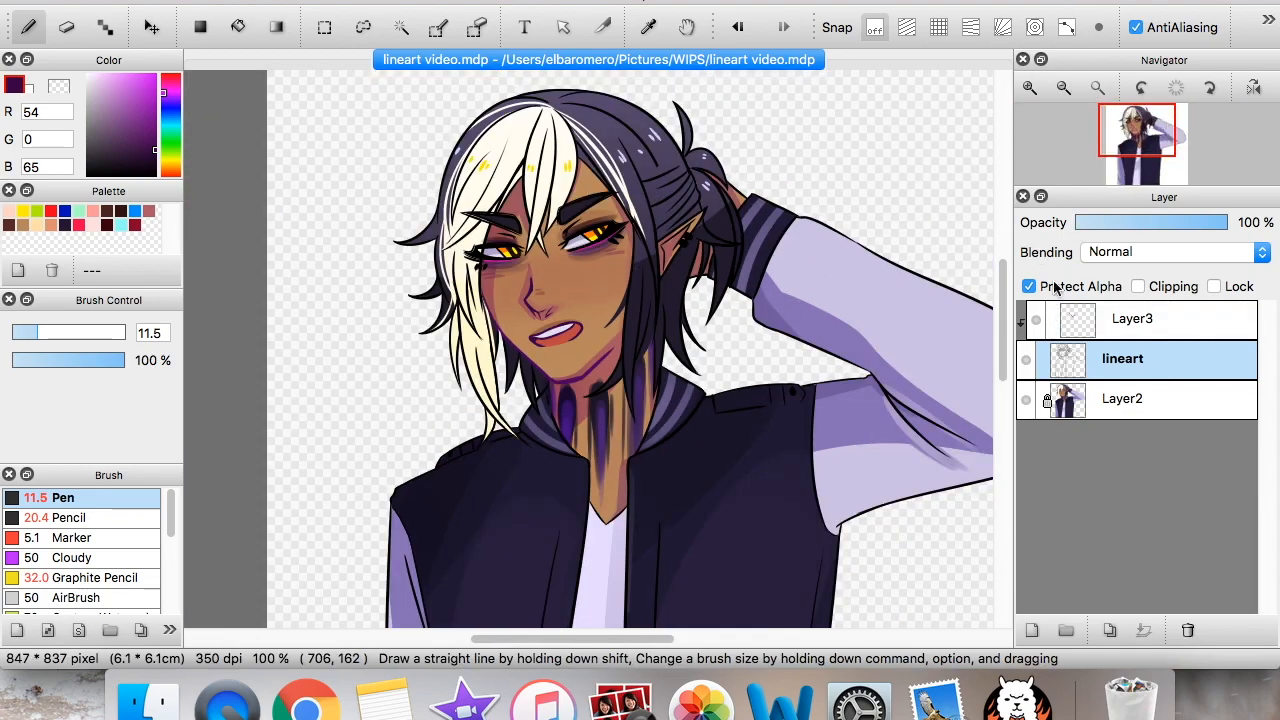
pyautogui.click(1122, 337)
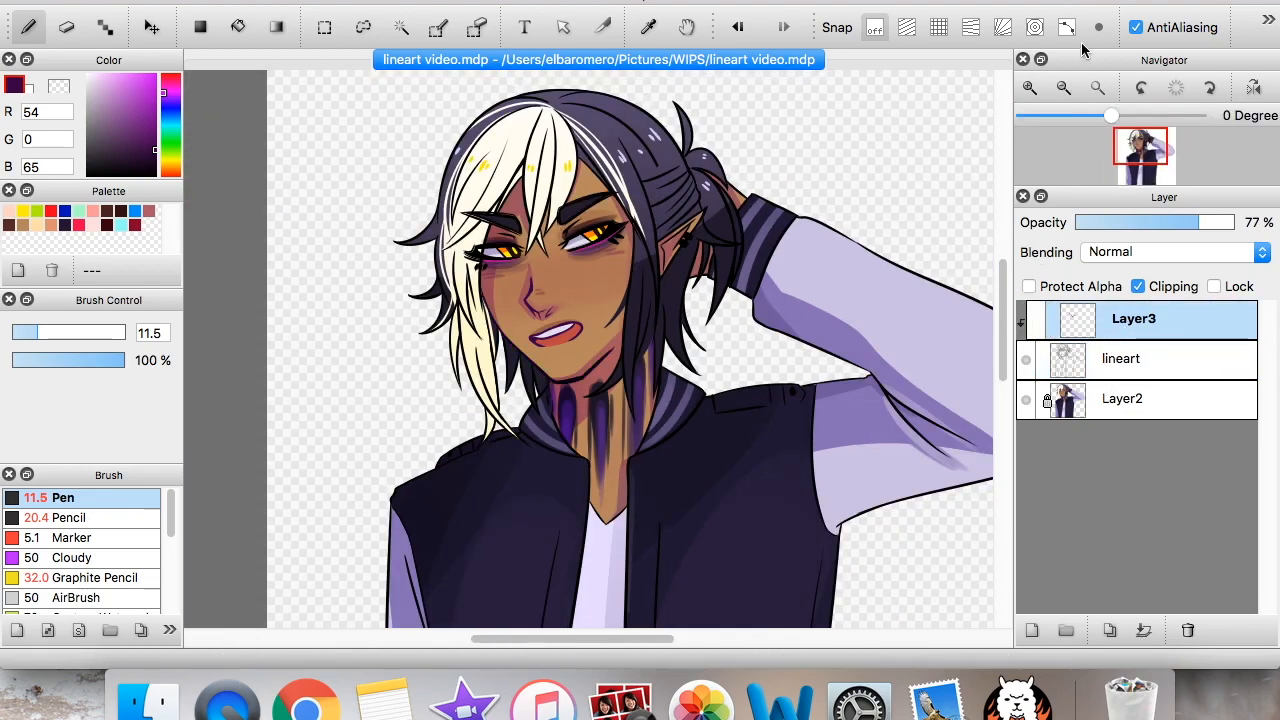
pyautogui.click(1031, 88)
pyautogui.click(1031, 88)
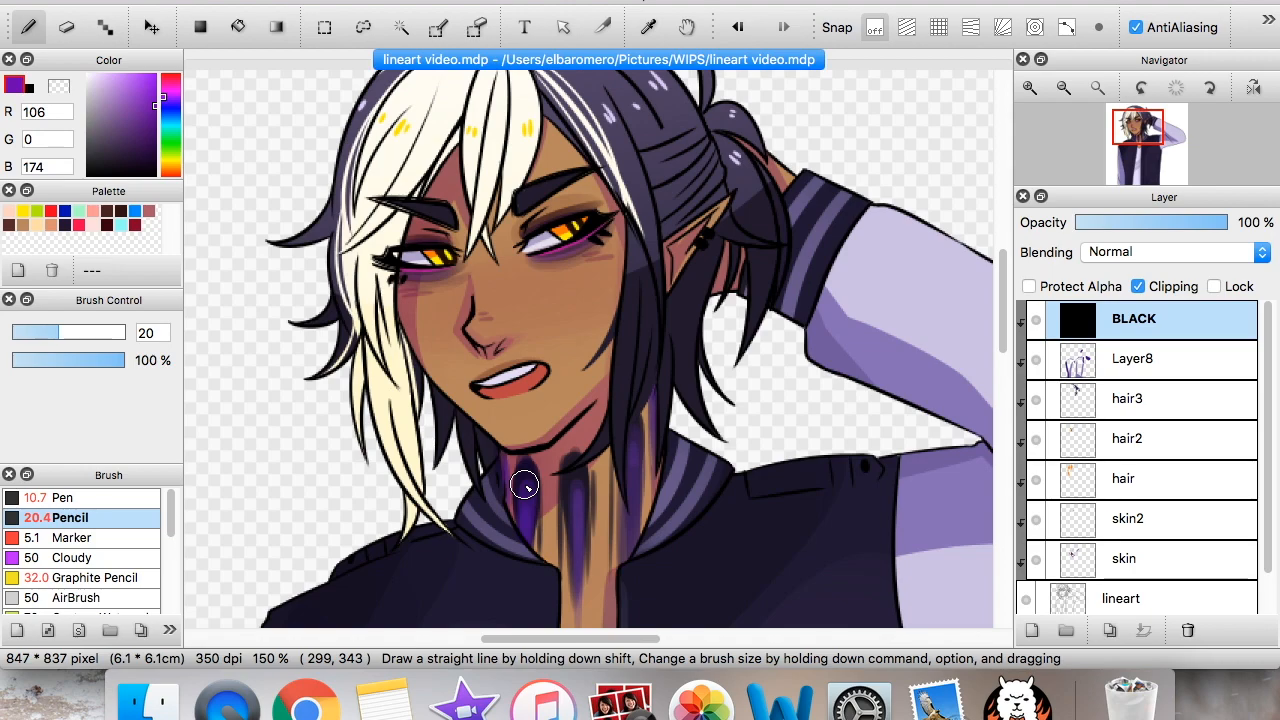
# Step: Switch the BLACK layer's visibility off and on to compare black with coloured line art, leaving it hidden
pyautogui.click(1037, 322)
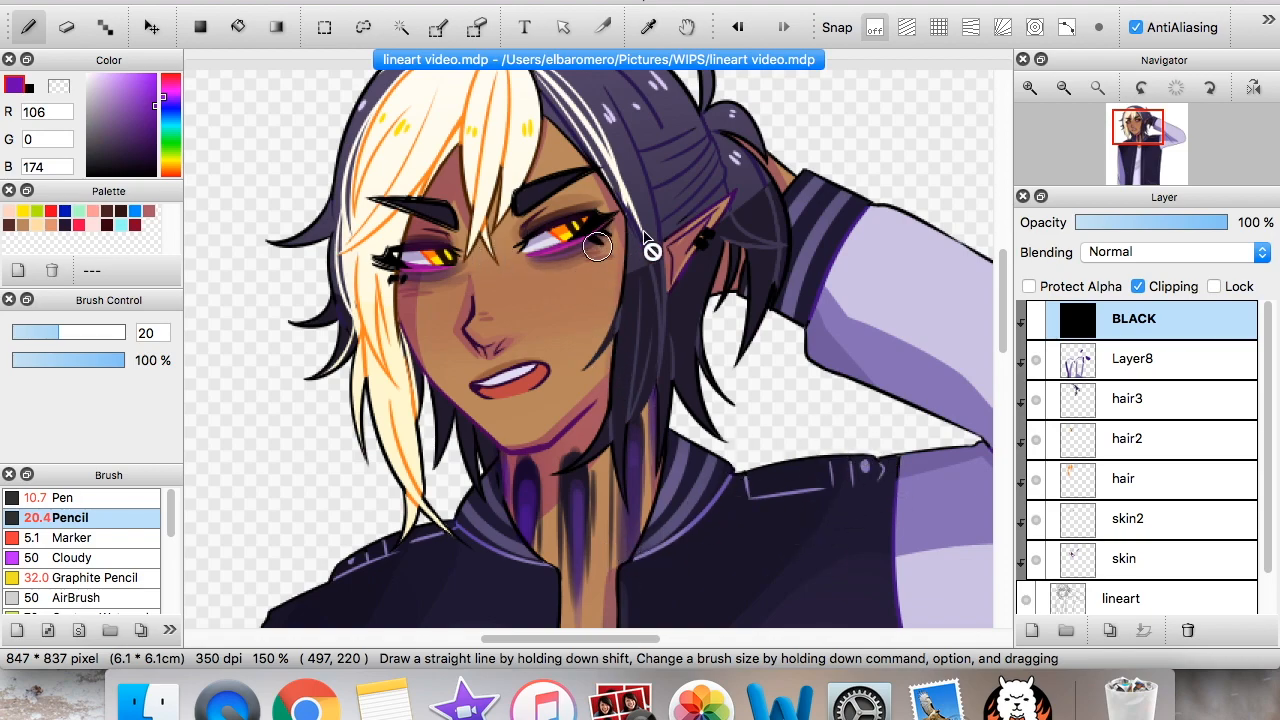
pyautogui.click(1037, 320)
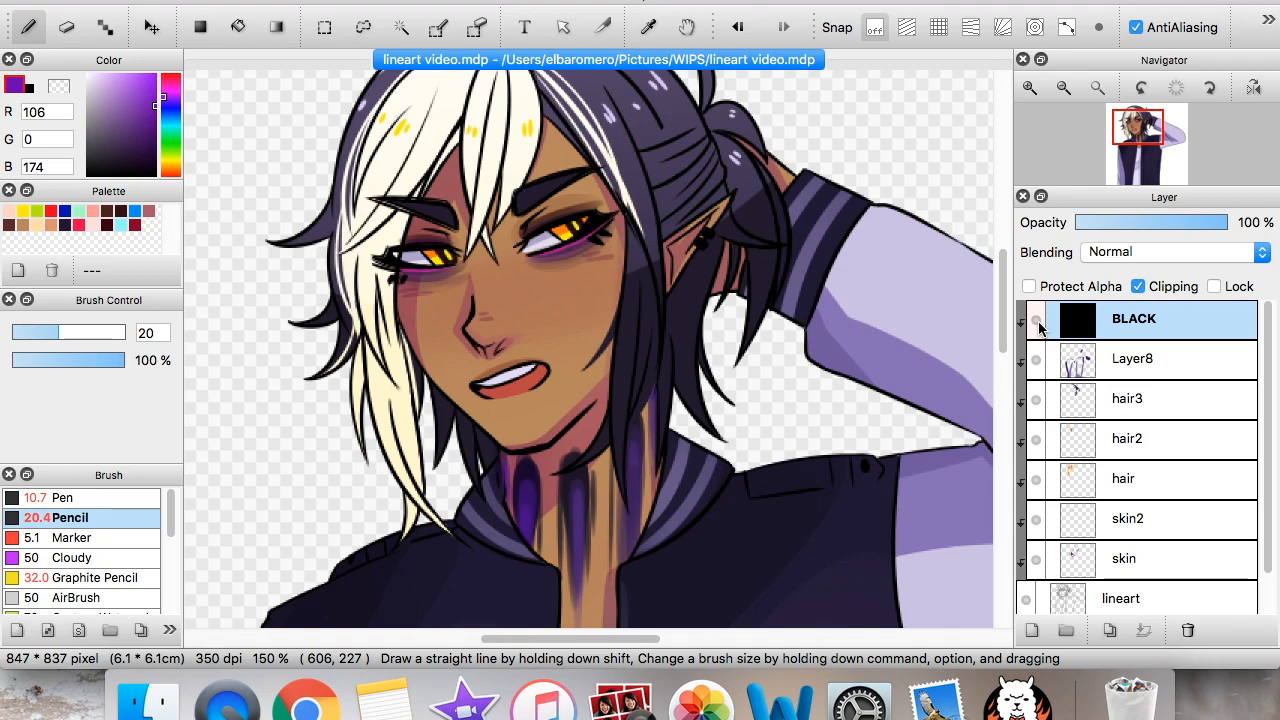
pyautogui.click(1037, 320)
pyautogui.click(1037, 320)
pyautogui.click(1036, 322)
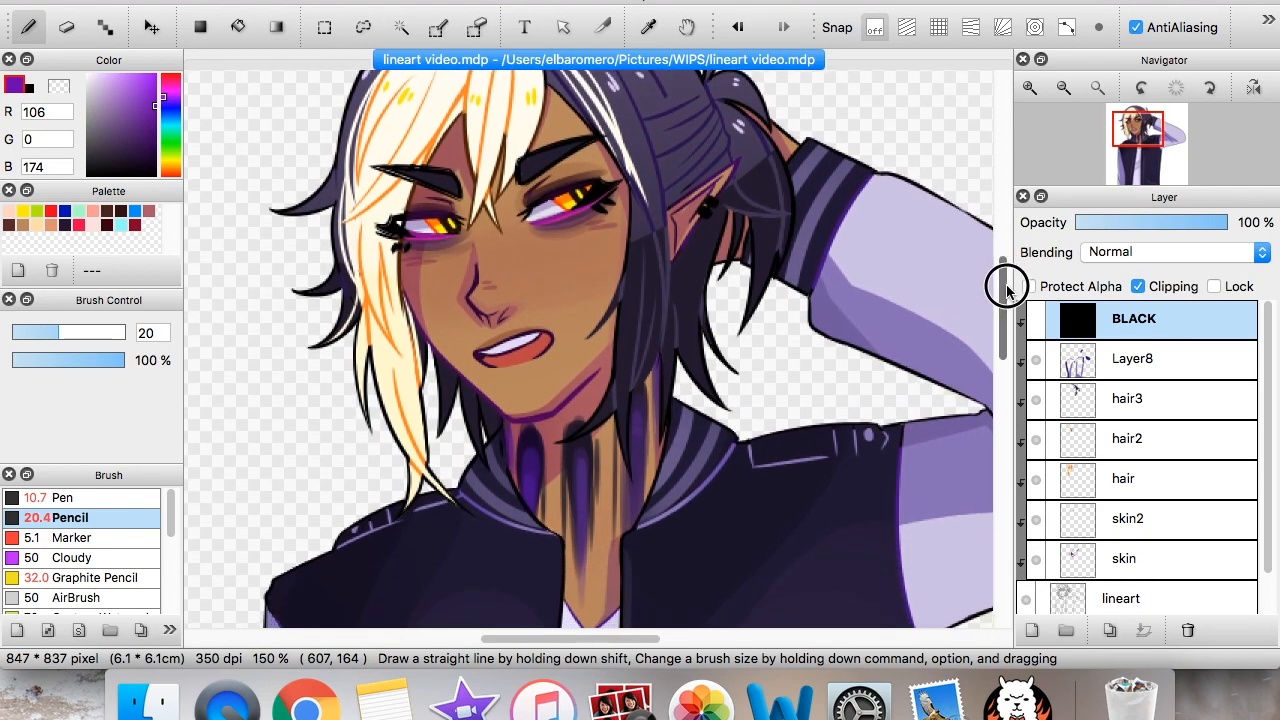
# Step: Try a dark purple (80, 0, 132) on the jacket collar's edge line on Layer8 with the Pencil at 30
pyautogui.moveTo(1006, 291); pyautogui.dragTo(999, 250)
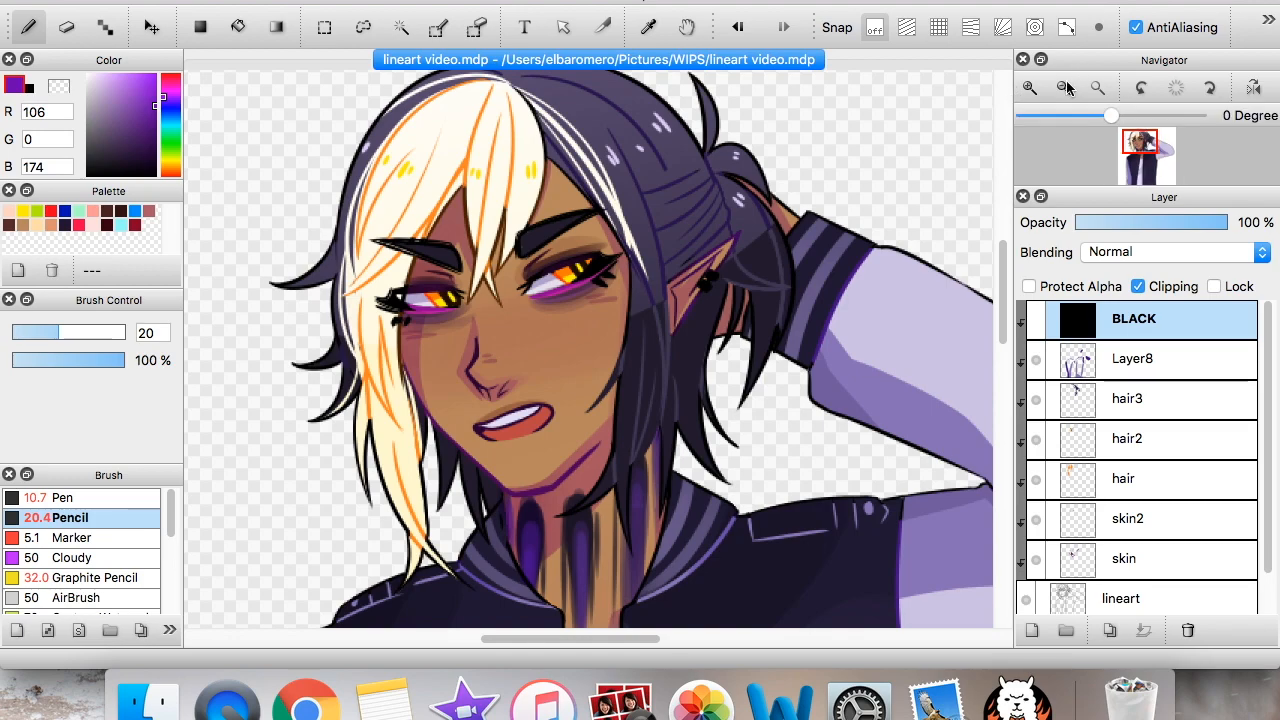
pyautogui.click(1030, 87)
pyautogui.moveTo(1128, 142); pyautogui.dragTo(1144, 146)
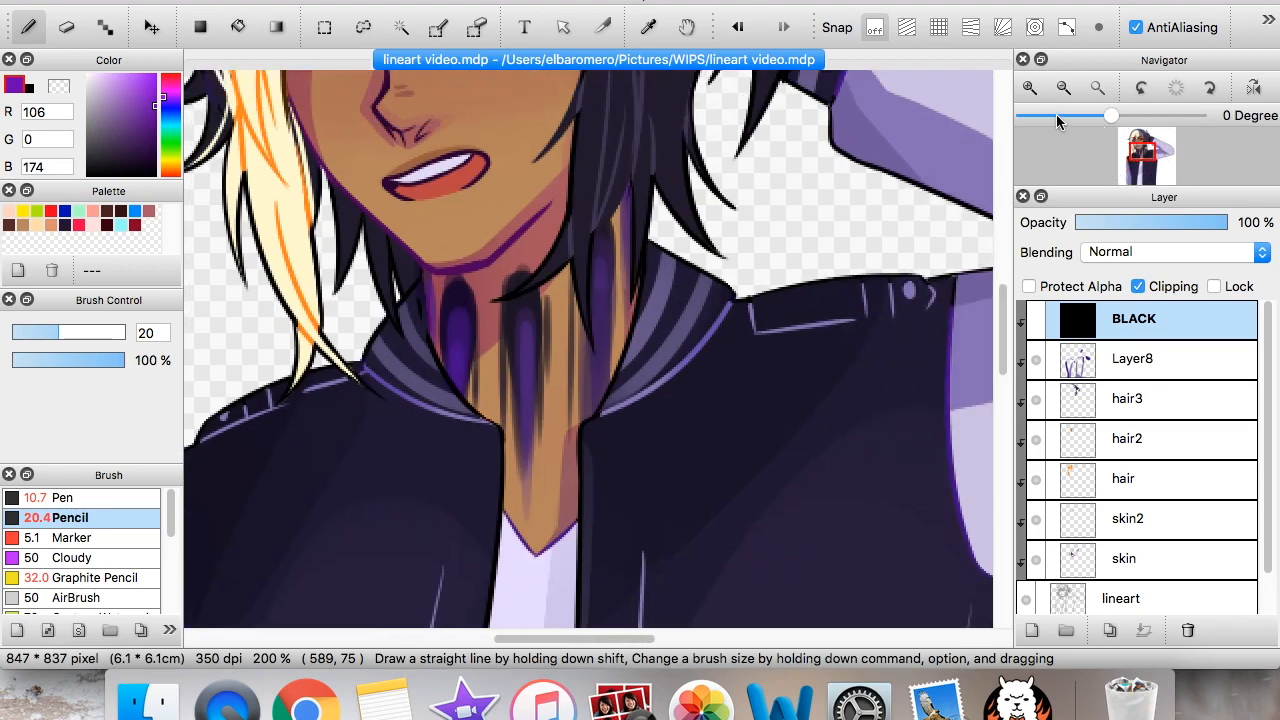
pyautogui.click(1030, 87)
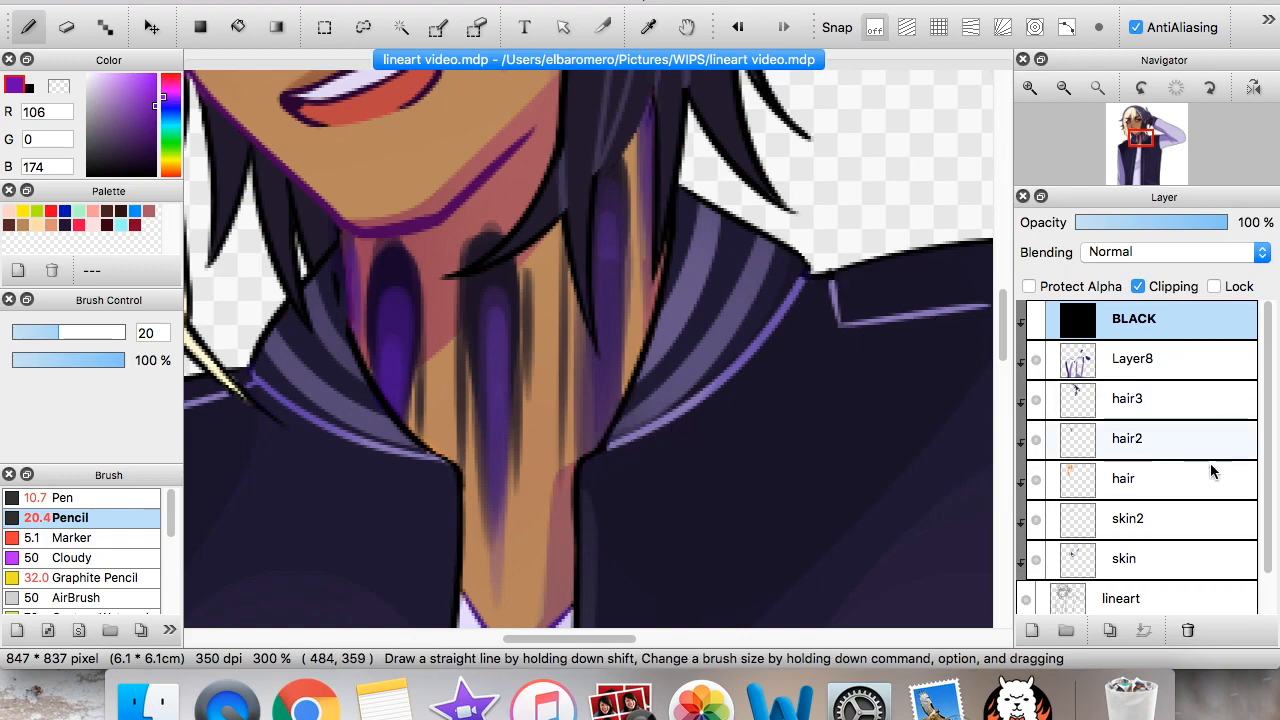
pyautogui.click(1180, 374)
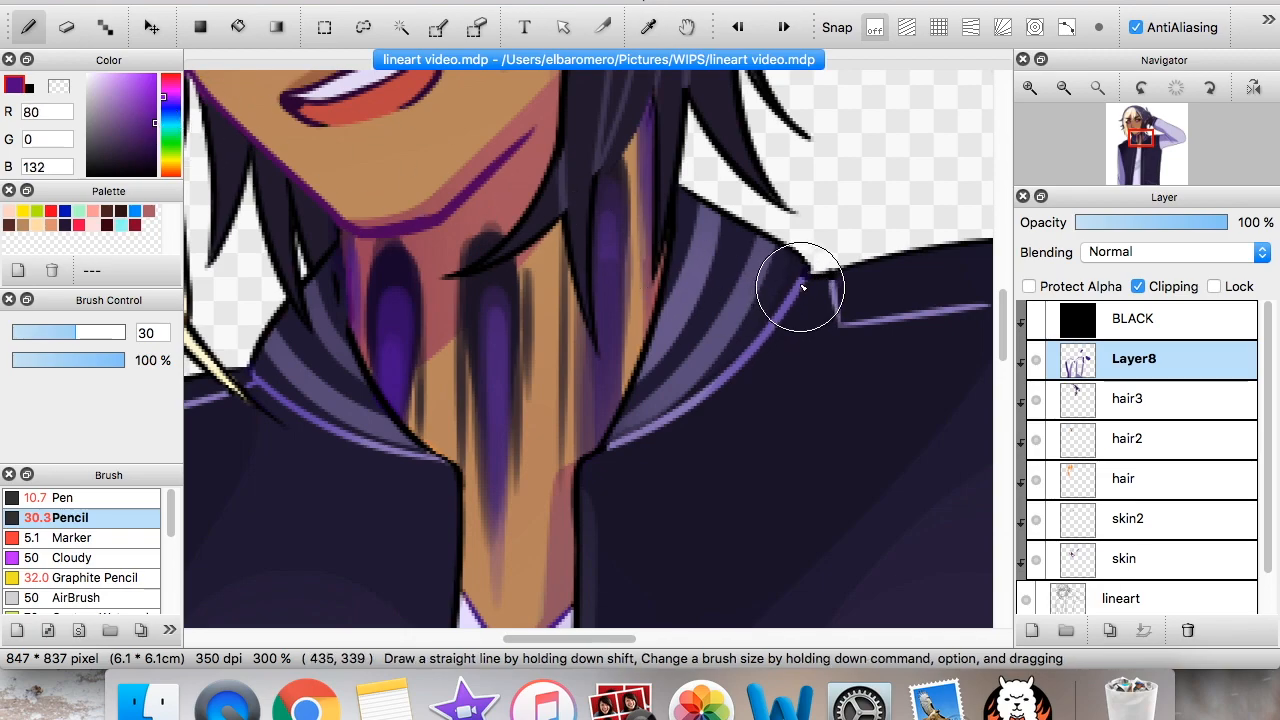
pyautogui.moveTo(718, 397); pyautogui.dragTo(810, 278)
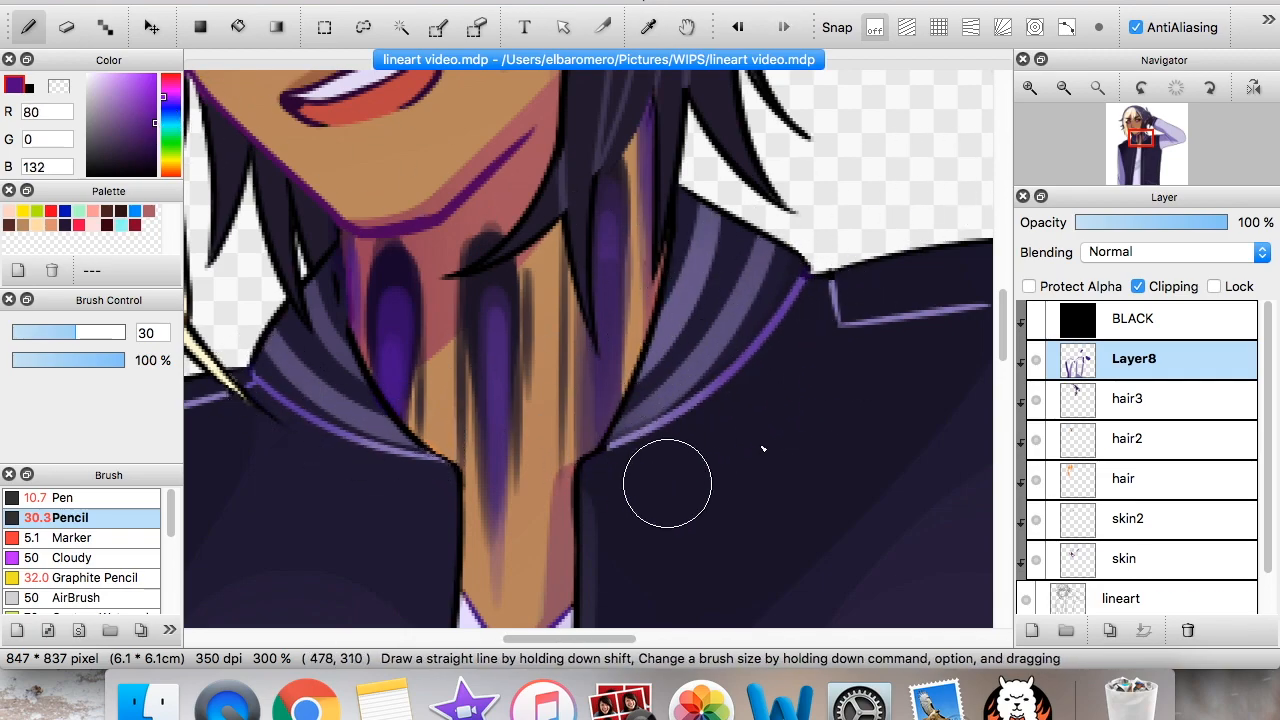
pyautogui.moveTo(1111, 90)
pyautogui.click(1064, 88)
pyautogui.moveTo(1005, 336); pyautogui.dragTo(1003, 295)
pyautogui.click(1066, 88)
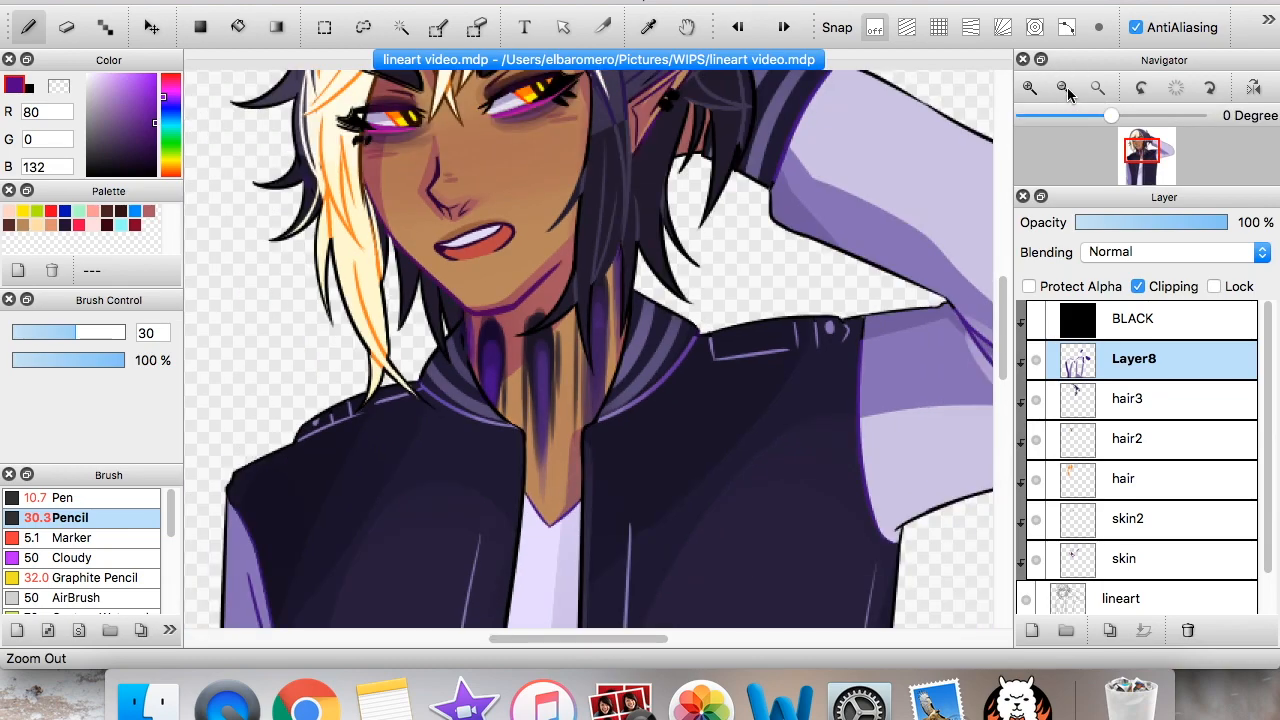
# Step: Try bright pink (255, 0, 191) along the collar's edge line on Layer8 and check it against the whole drawing
pyautogui.click(1031, 89)
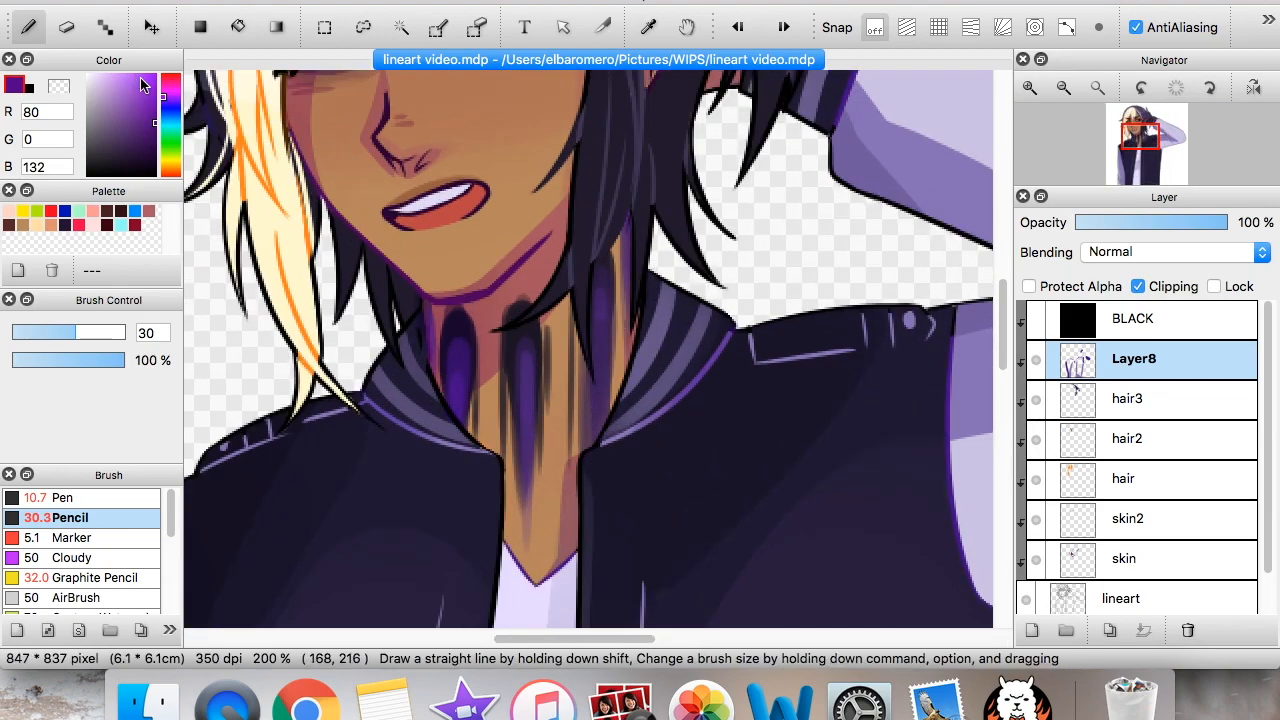
pyautogui.moveTo(736, 326); pyautogui.dragTo(655, 400)
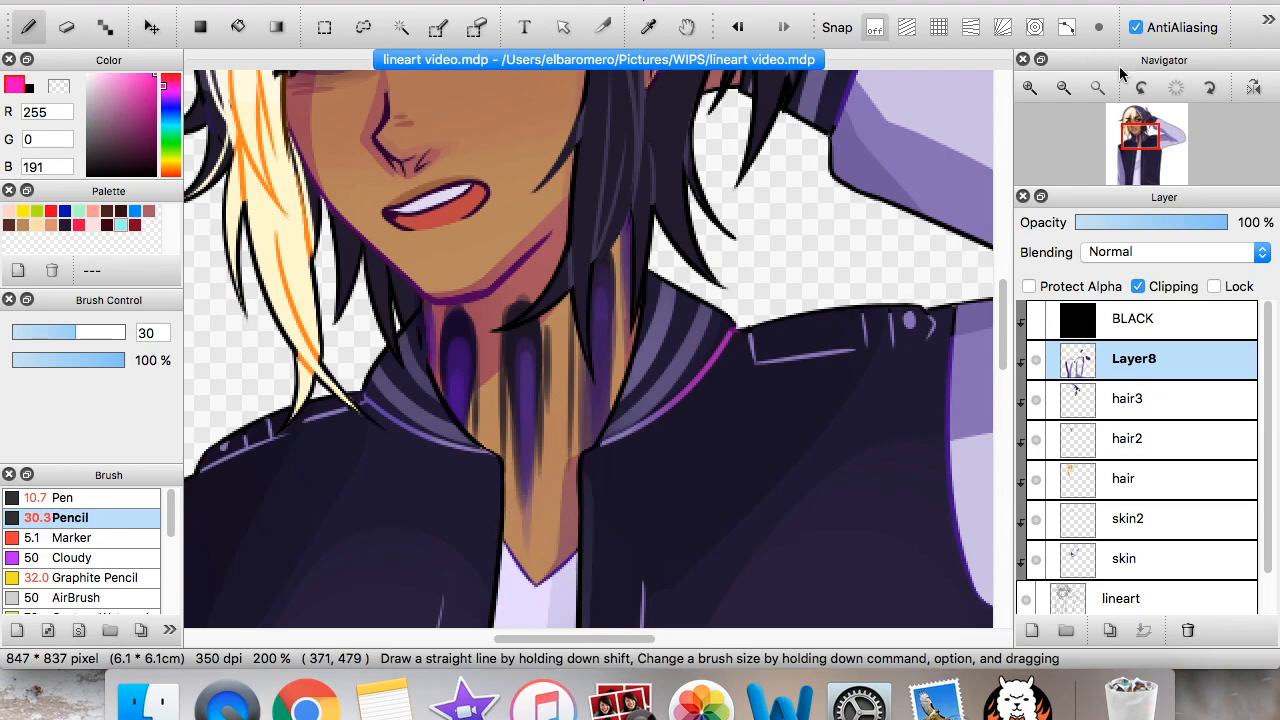
pyautogui.click(1064, 88)
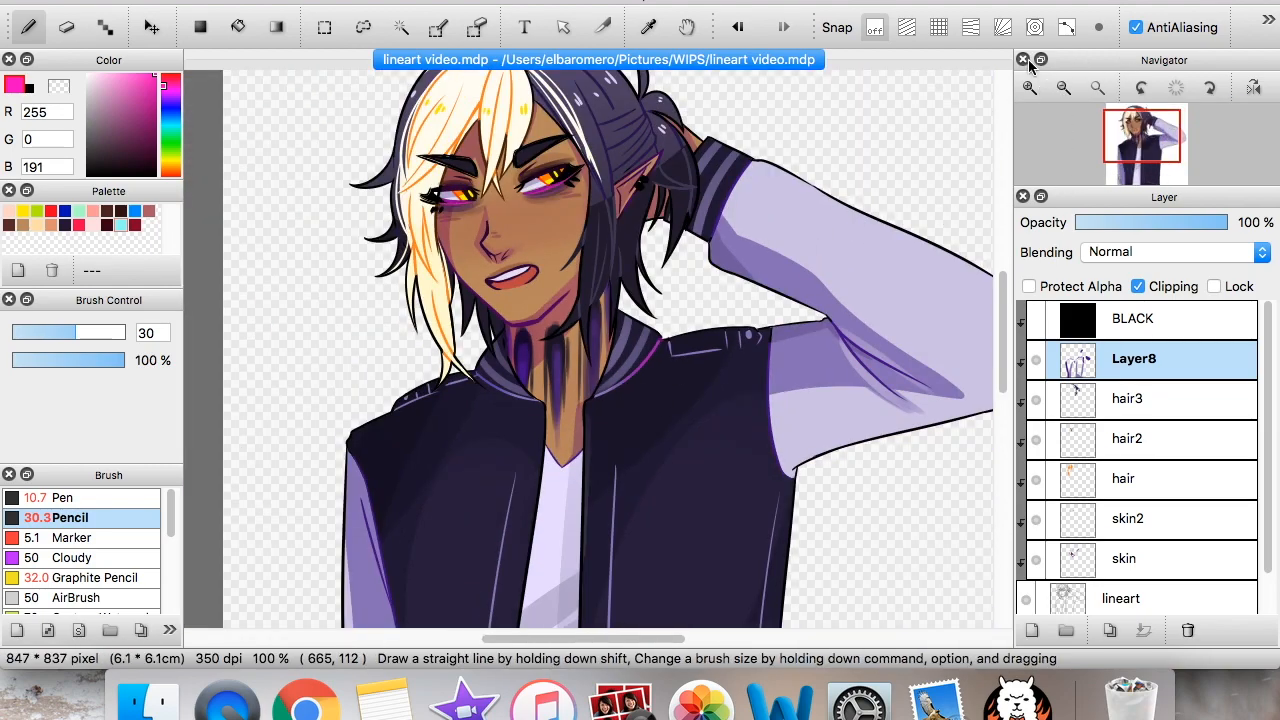
pyautogui.click(1030, 89)
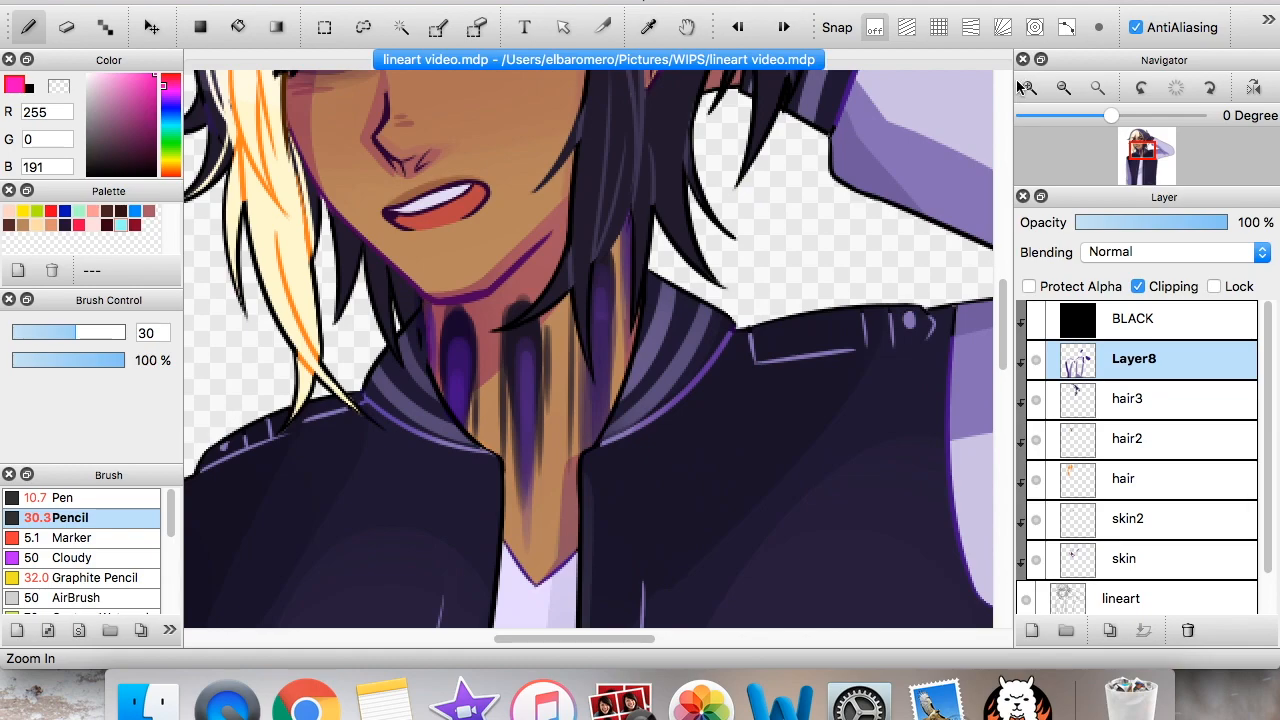
# Step: Examine the coloured lines around the eyes, nose, mouth, ear and hair at several zoom levels
pyautogui.moveTo(1002, 340)
pyautogui.mouseDown()
pyautogui.moveTo(997, 286)
pyautogui.moveTo(999, 325)
pyautogui.mouseUp()
pyautogui.moveTo(1142, 150); pyautogui.dragTo(1137, 142)
pyautogui.click(1028, 88)
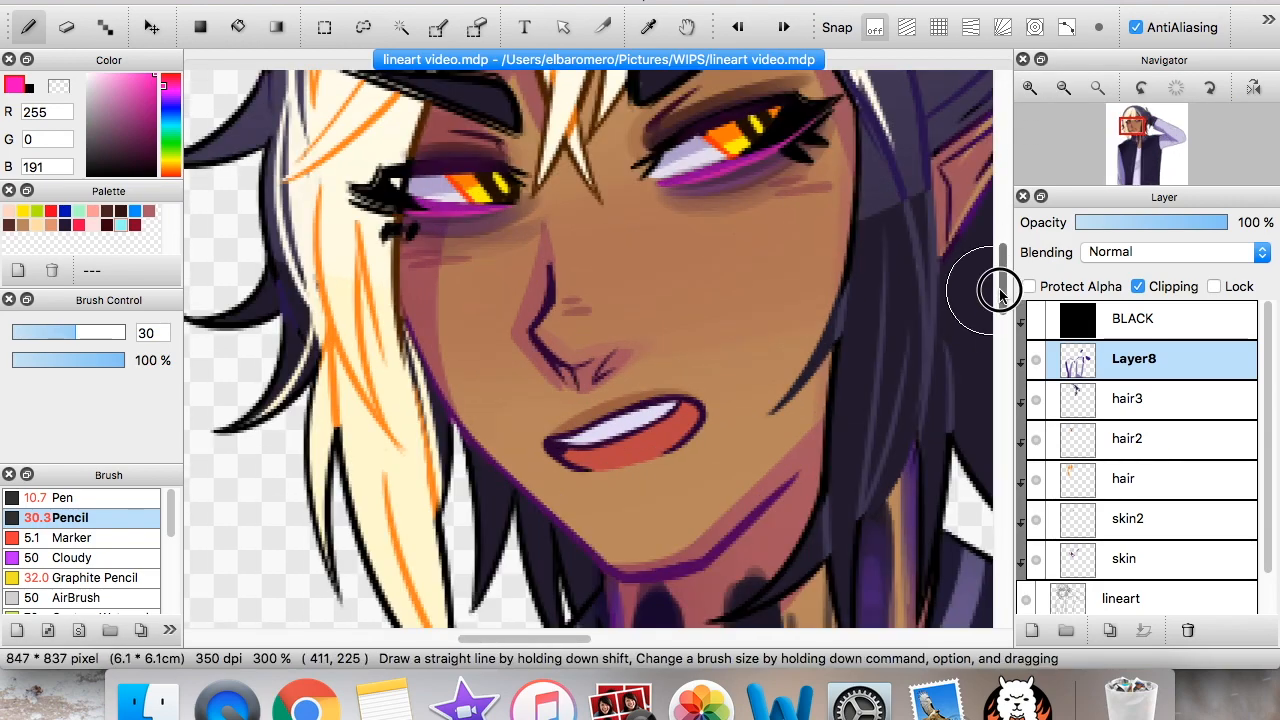
pyautogui.moveTo(1001, 290); pyautogui.dragTo(1001, 276)
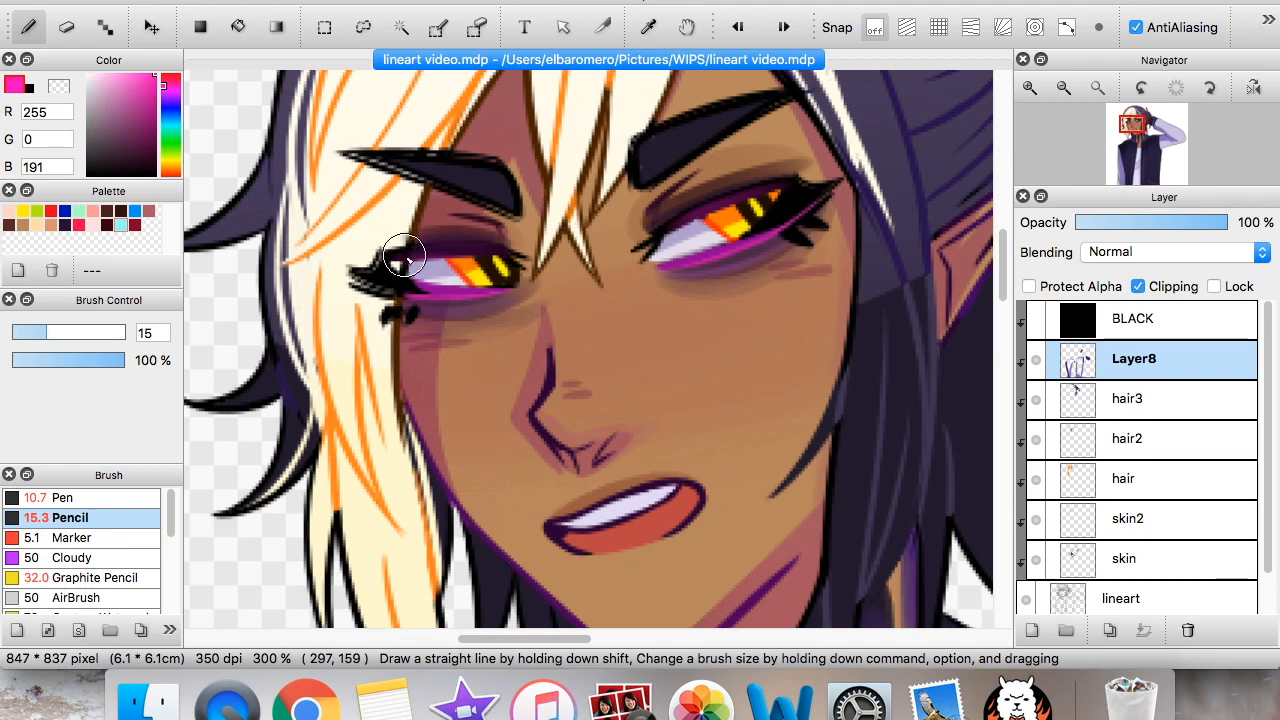
pyautogui.scroll(-2, 460, 267)
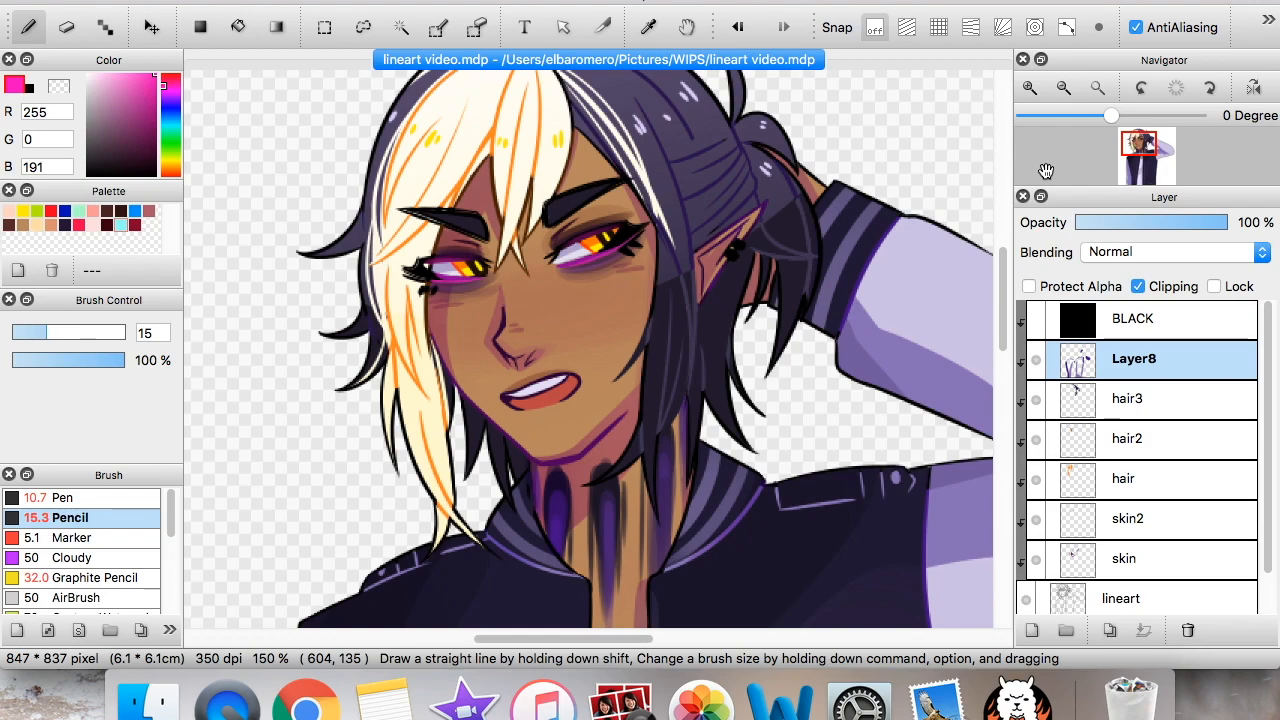
pyautogui.click(1030, 88)
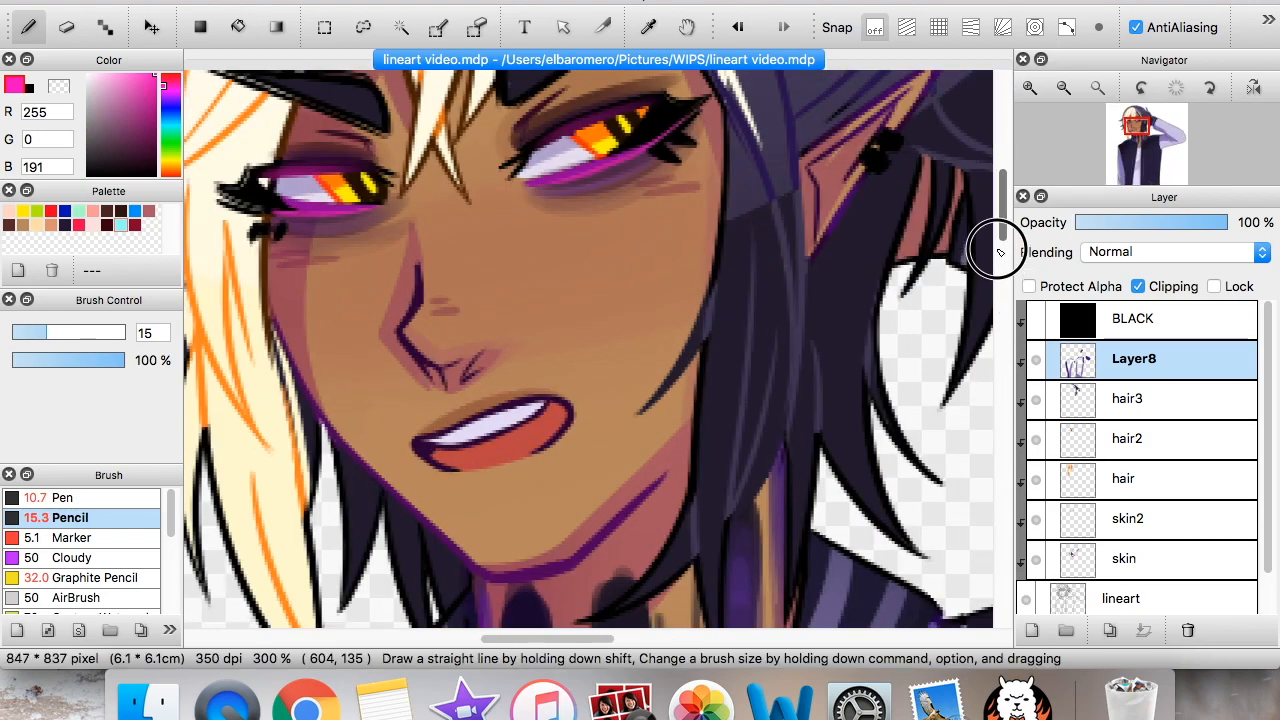
pyautogui.moveTo(1009, 226); pyautogui.dragTo(1003, 270)
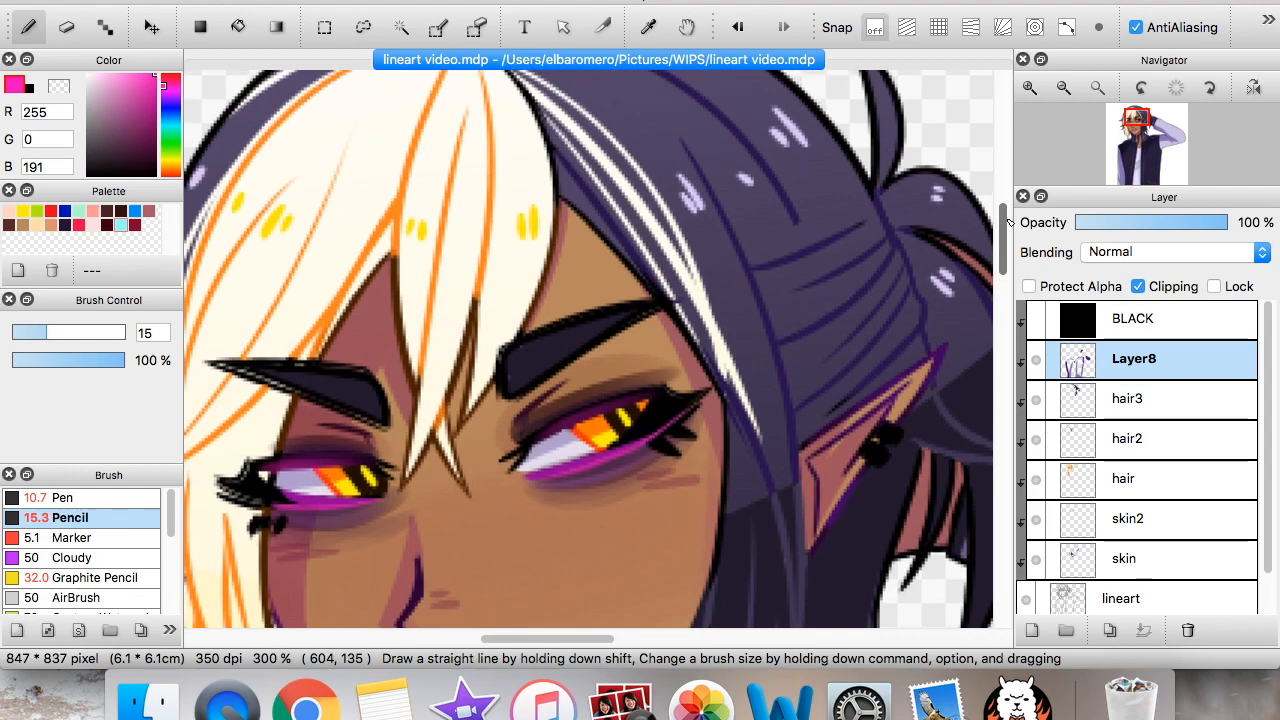
pyautogui.press('super+minus')
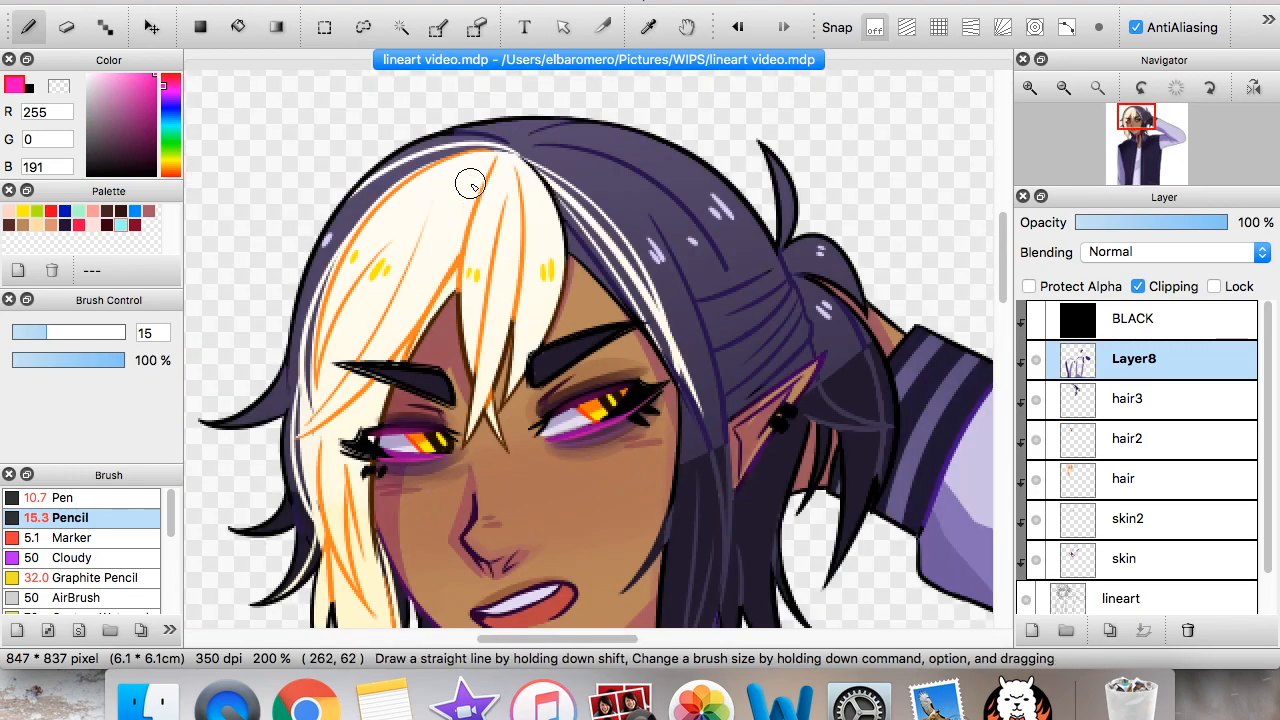
pyautogui.press('super+plus')
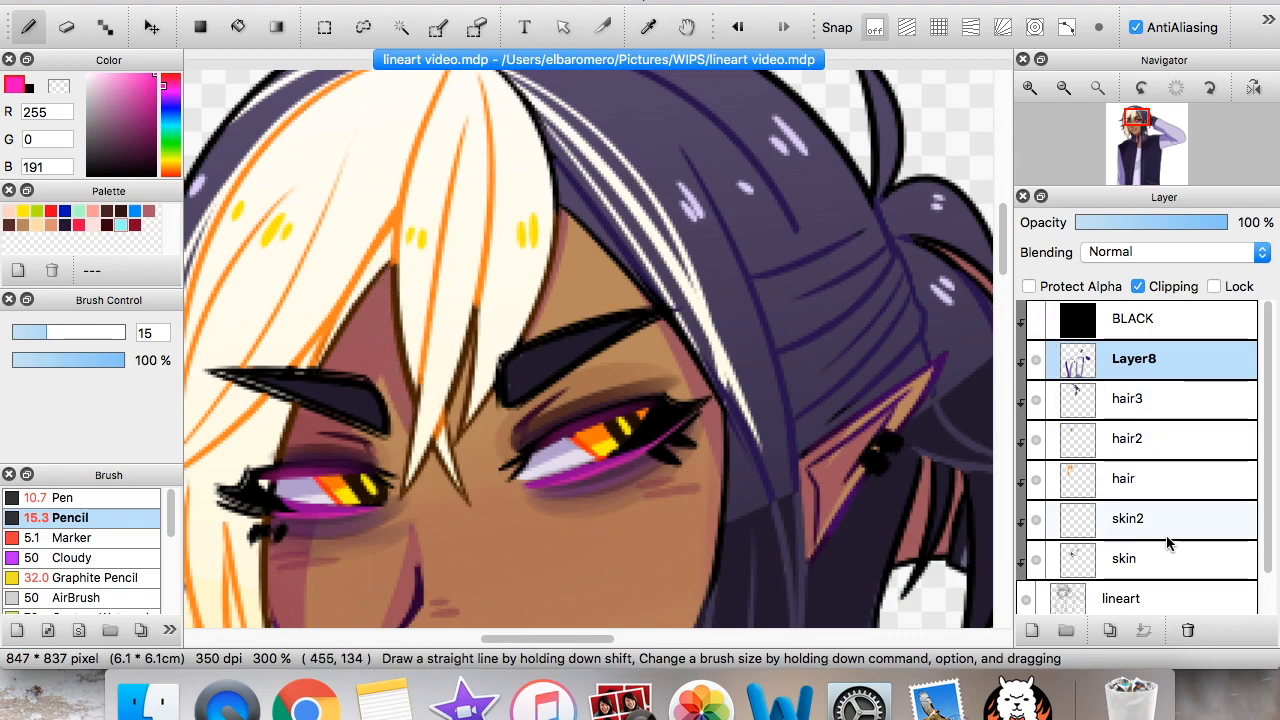
# Step: Try recolouring the dark fringe tips over the forehead orange (255, 131, 30) on the hair layer, using the Pencil at 15 and Pen at 10.7
pyautogui.click(1192, 482)
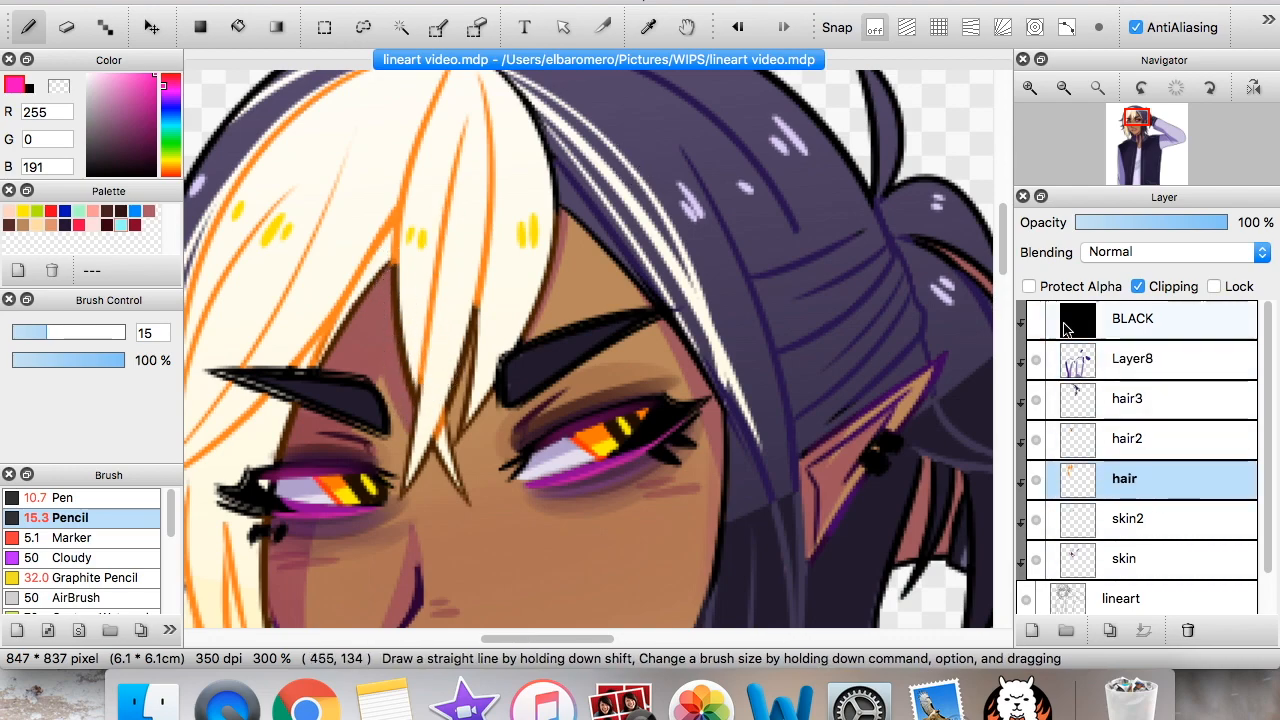
pyautogui.keyDown('alt'); pyautogui.click(397, 216); pyautogui.keyUp('alt')
pyautogui.moveTo(394, 270); pyautogui.dragTo(414, 385)
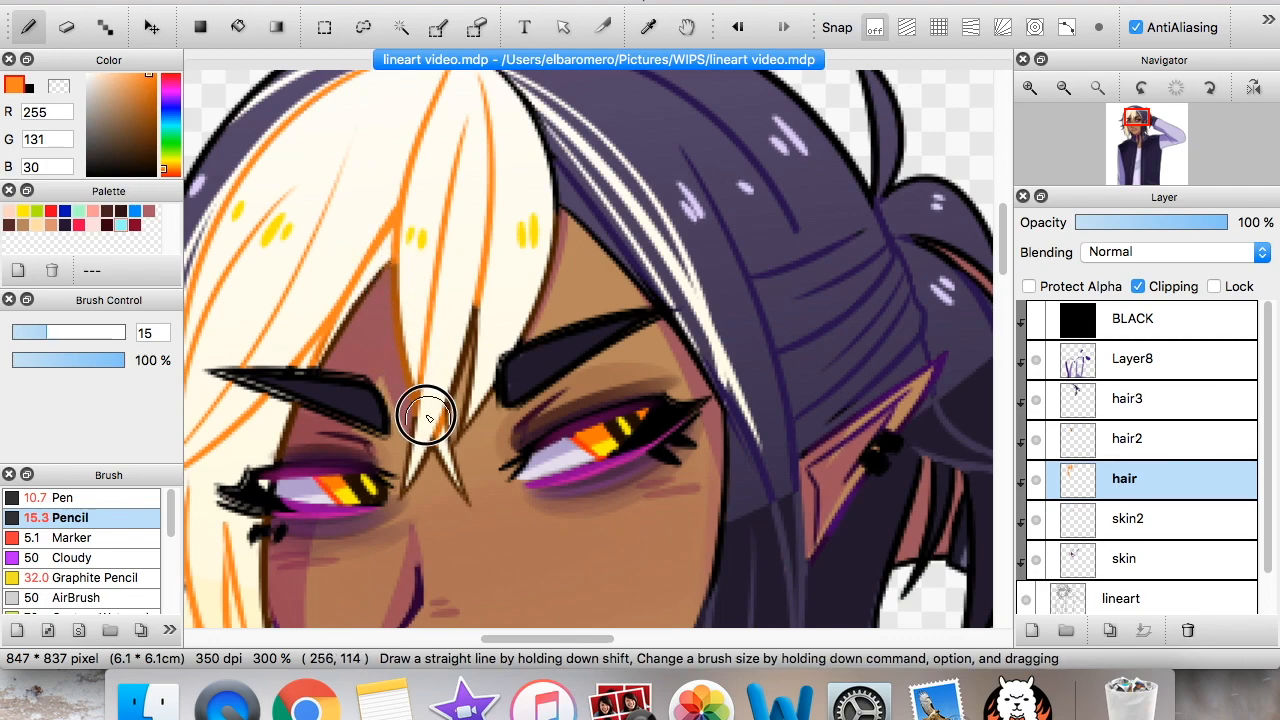
pyautogui.click(80, 496)
pyautogui.moveTo(388, 287); pyautogui.dragTo(414, 391)
pyautogui.moveTo(391, 262); pyautogui.dragTo(409, 487)
pyautogui.moveTo(470, 304); pyautogui.dragTo(469, 372)
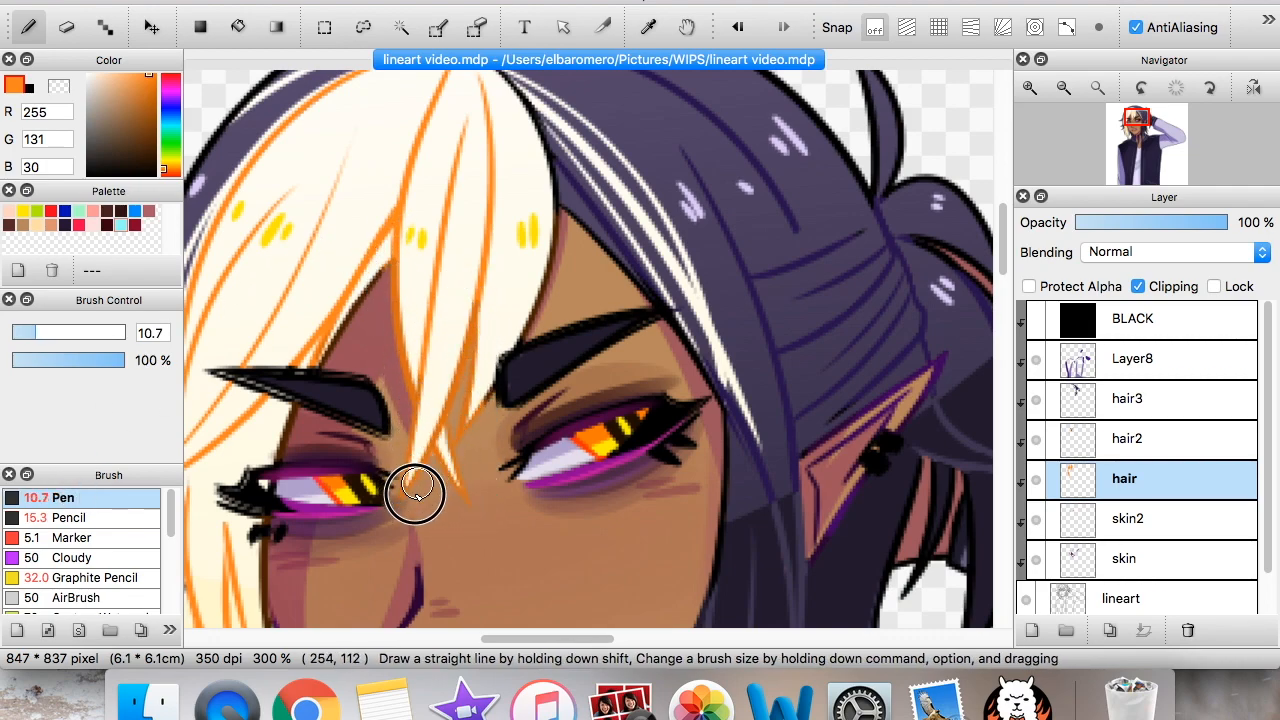
pyautogui.click(1063, 88)
pyautogui.click(1063, 88)
pyautogui.click(1063, 88)
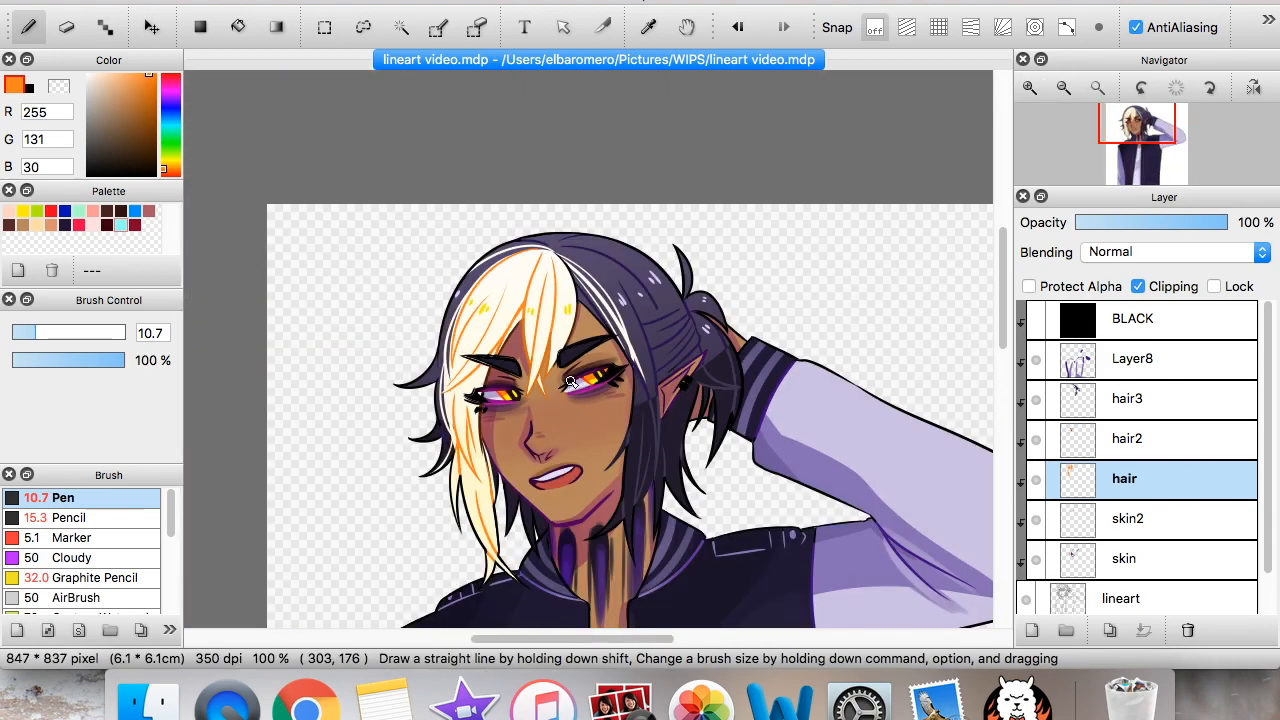
pyautogui.click(1031, 88)
pyautogui.click(1031, 88)
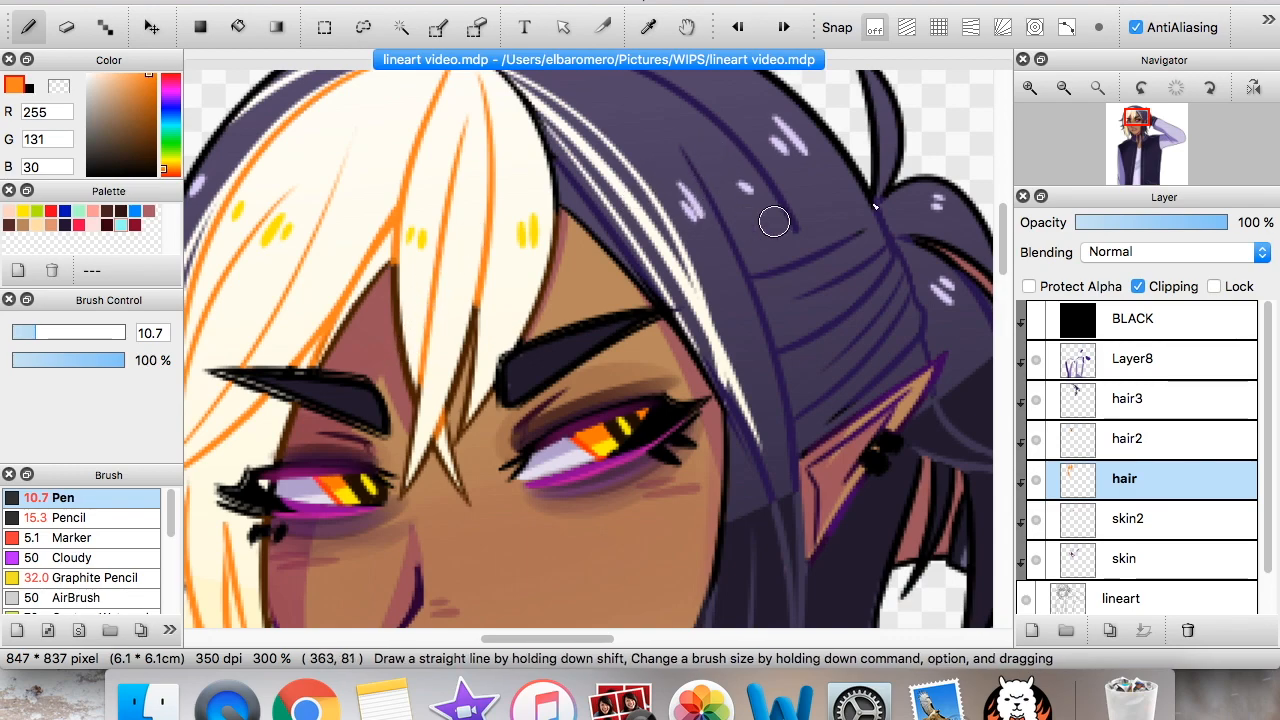
# Step: Merge the skin, skin2, hair, hair2, hair3 and Layer8 clipping layers down into lineart, and add a new layer above it
pyautogui.click(1066, 88)
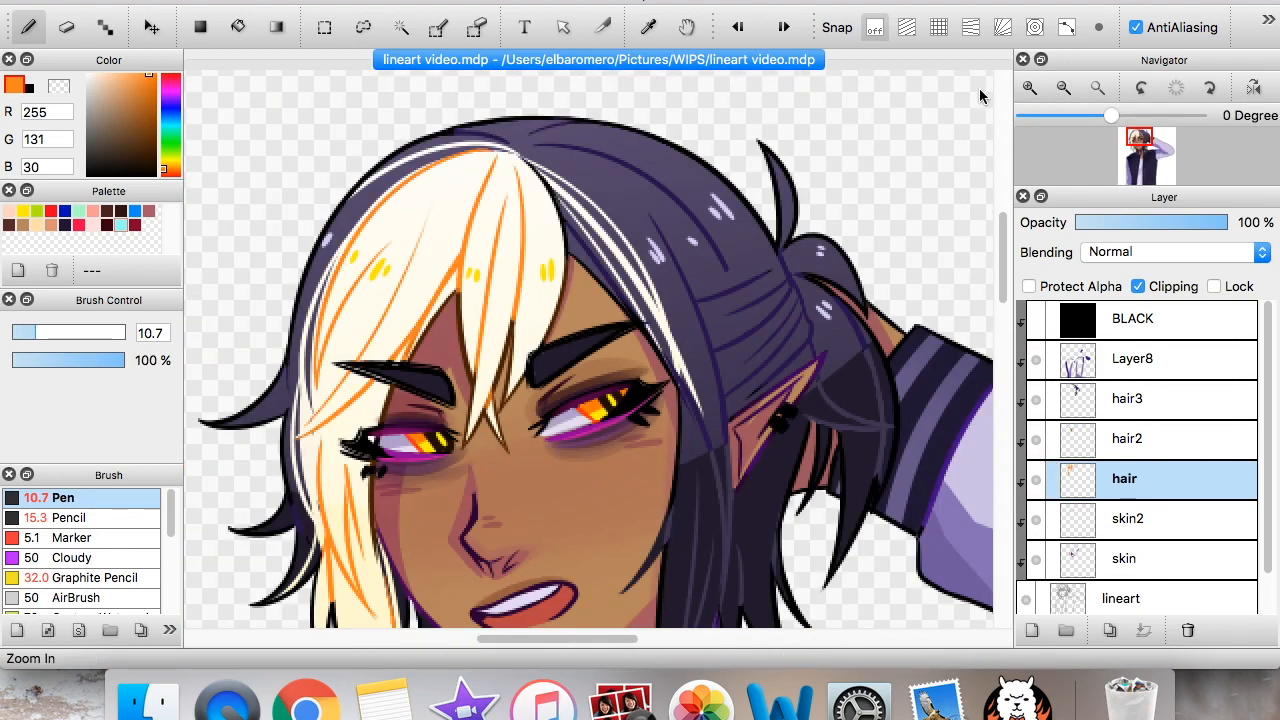
pyautogui.moveTo(1136, 135)
pyautogui.mouseDown()
pyautogui.moveTo(1139, 146)
pyautogui.moveTo(1131, 131)
pyautogui.mouseUp()
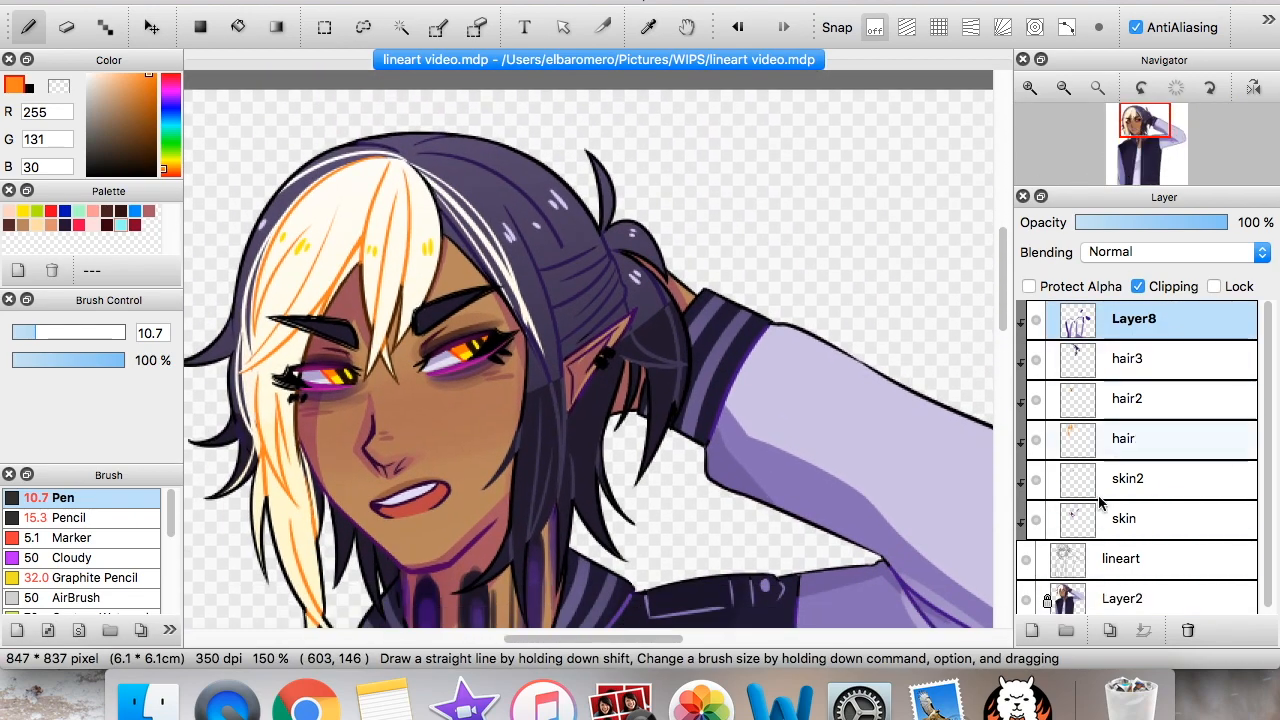
pyautogui.click(1128, 520)
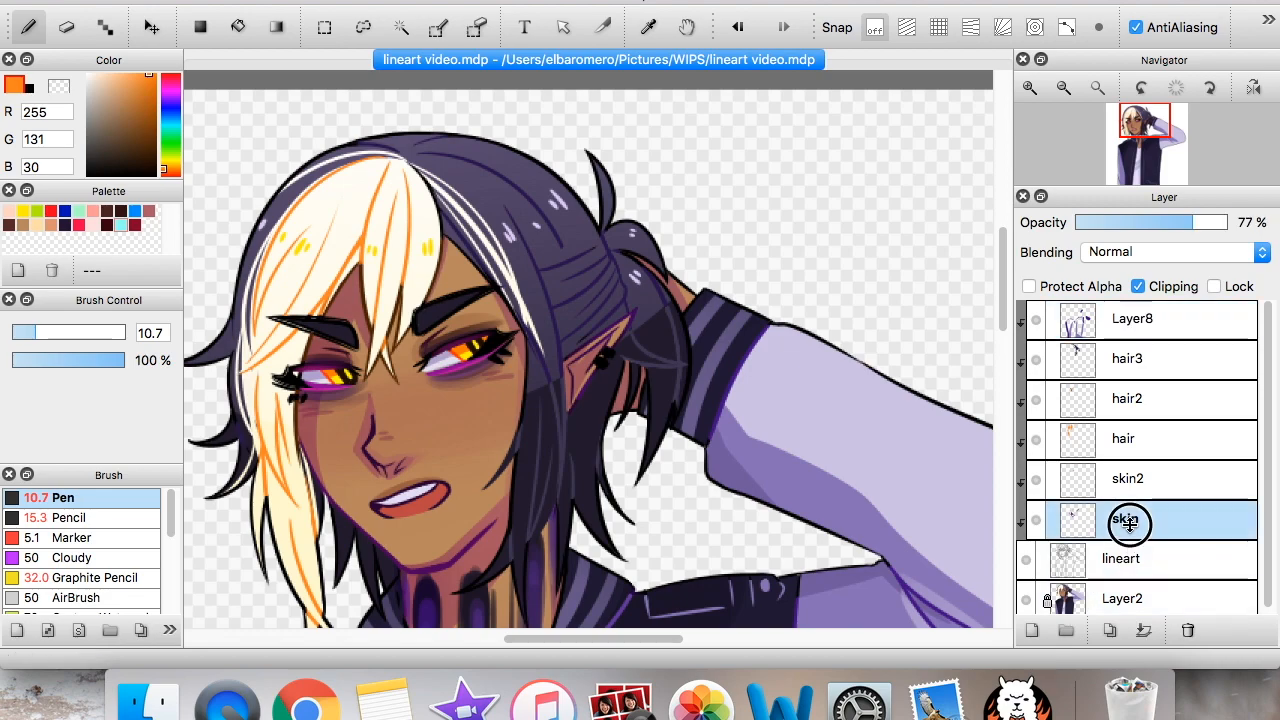
pyautogui.click(1144, 628)
pyautogui.click(1144, 628)
pyautogui.click(1140, 448)
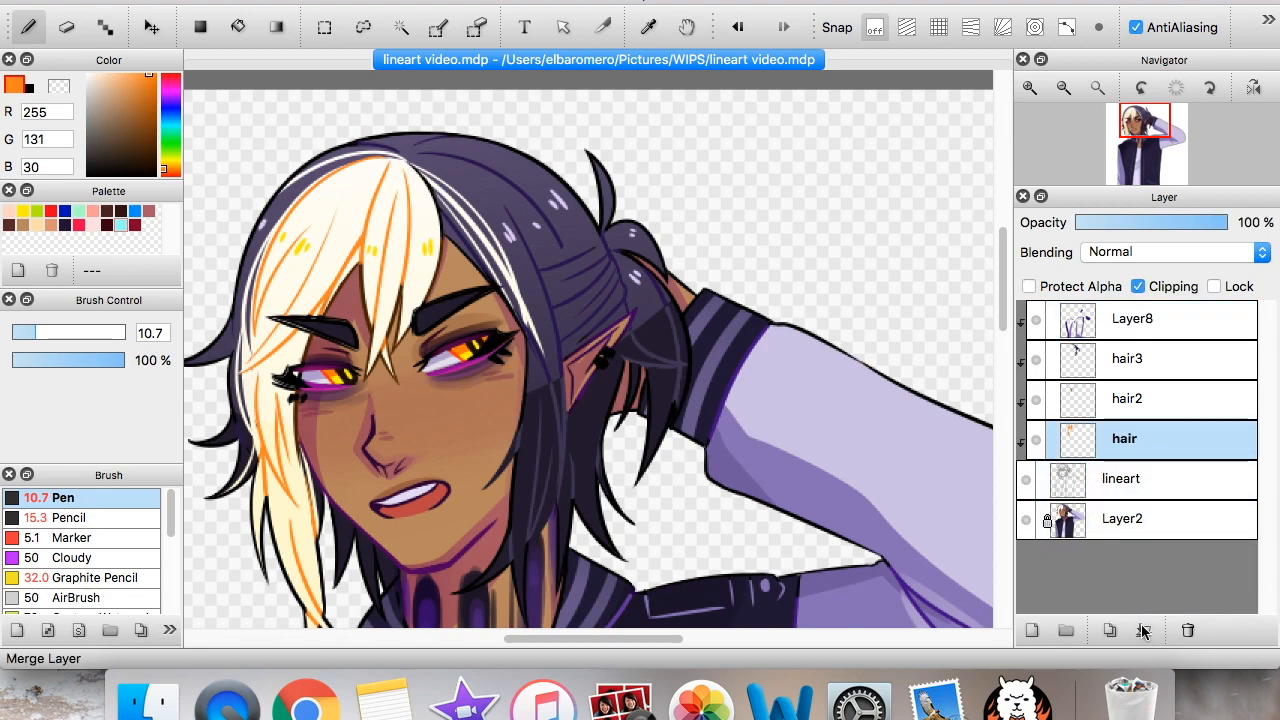
pyautogui.click(1144, 628)
pyautogui.click(1137, 405)
pyautogui.click(1144, 628)
pyautogui.click(1128, 358)
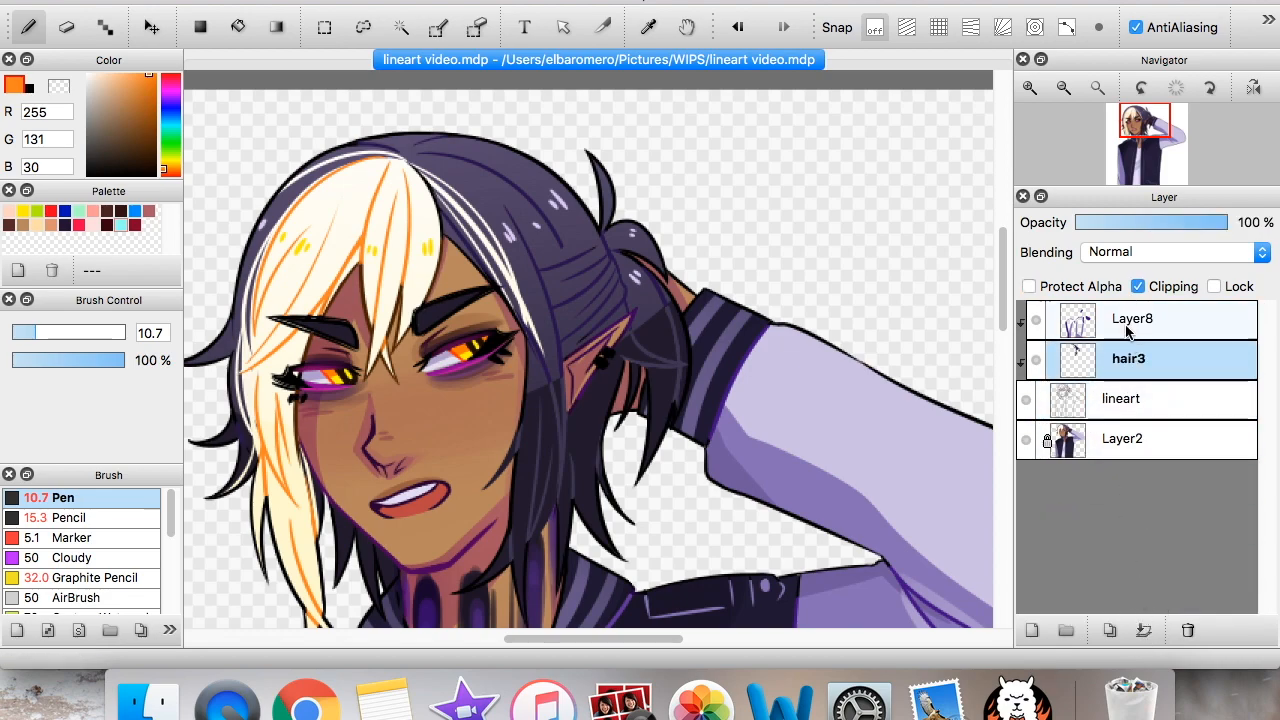
pyautogui.click(1144, 630)
pyautogui.click(1144, 630)
pyautogui.click(1032, 630)
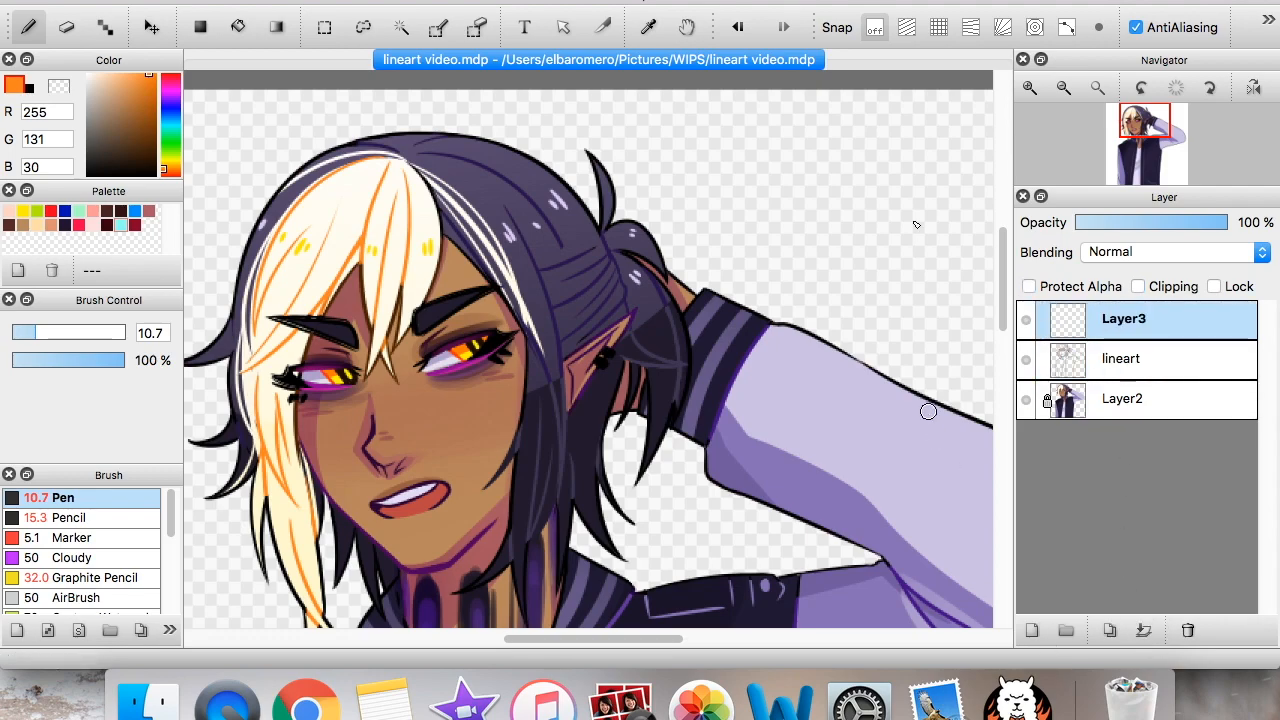
# Step: Dab small pale lavender (226, 220, 235) highlights on the eyes' irises on Layer3, using the Pen at 6.9
pyautogui.click(1030, 88)
pyautogui.keyDown('alt'); pyautogui.click(972, 488); pyautogui.keyUp('alt')
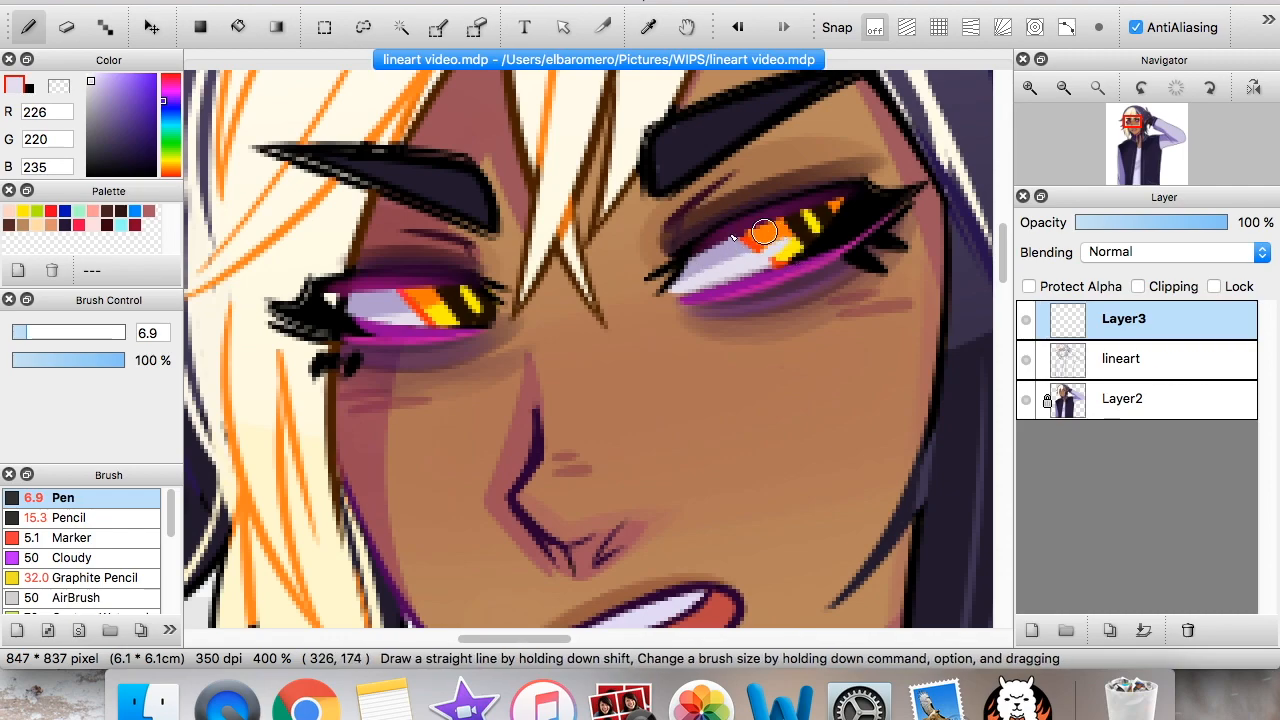
pyautogui.click(449, 304)
pyautogui.click(420, 321)
# Step: Check the eye highlights against the whole head and merge Layer3 down into lineart
pyautogui.click(1065, 87)
pyautogui.click(1065, 87)
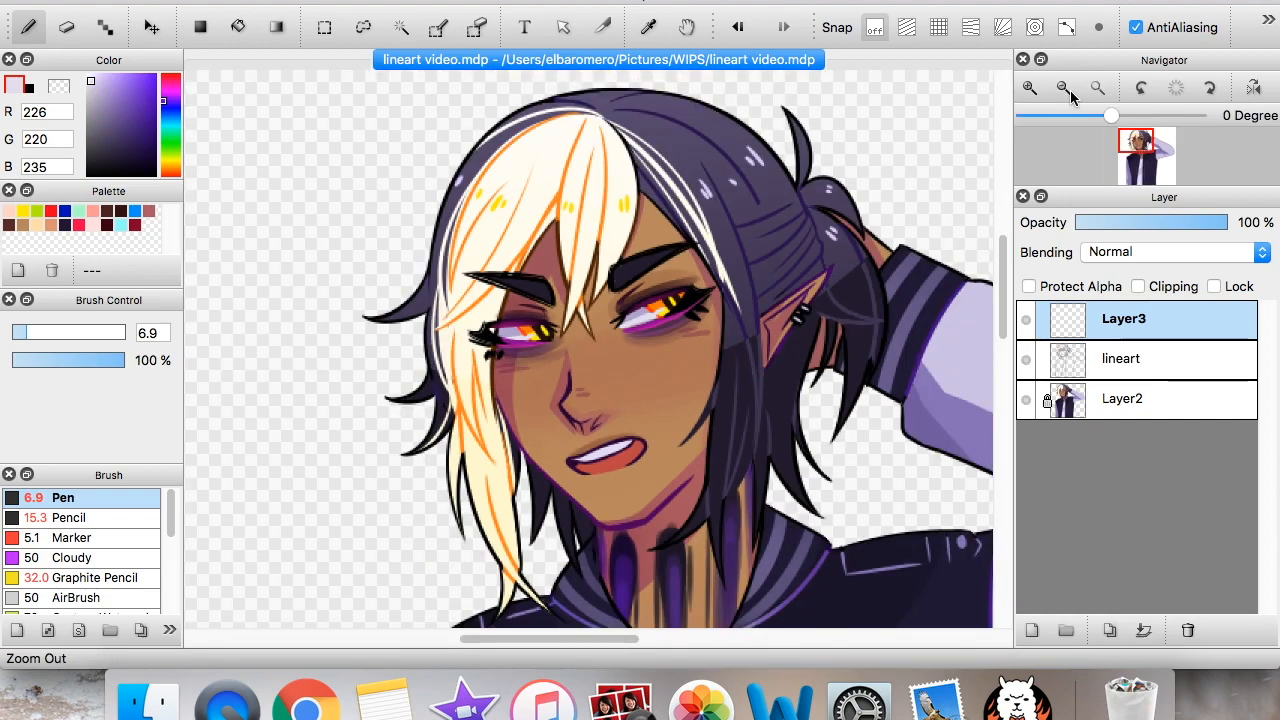
pyautogui.click(1065, 87)
pyautogui.click(1144, 630)
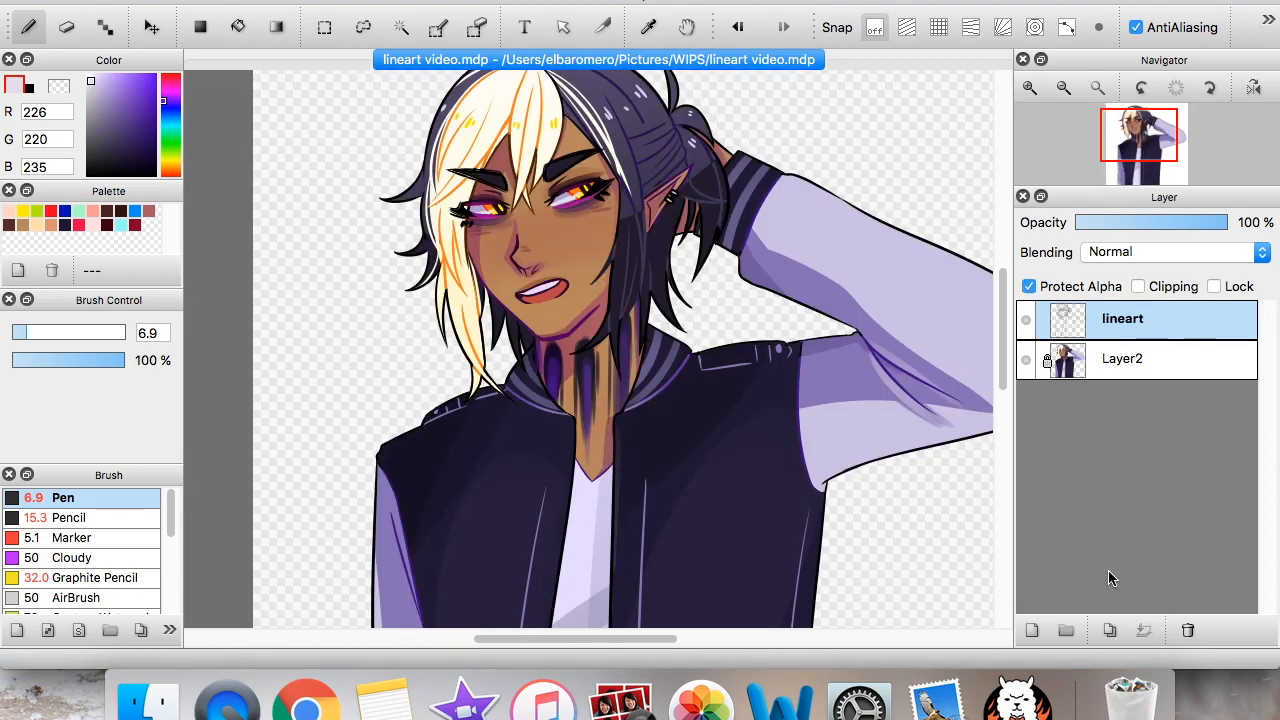
# Step: Pick orange-red (254, 44, 0) from the iris as the brush colour and examine the eyes and the rest of the face
pyautogui.click(1031, 87)
pyautogui.click(1031, 87)
pyautogui.click(1031, 87)
pyautogui.moveTo(1003, 317); pyautogui.dragTo(1000, 245)
pyautogui.click(1031, 87)
pyautogui.keyDown('alt'); pyautogui.click(555, 260); pyautogui.keyUp('alt')
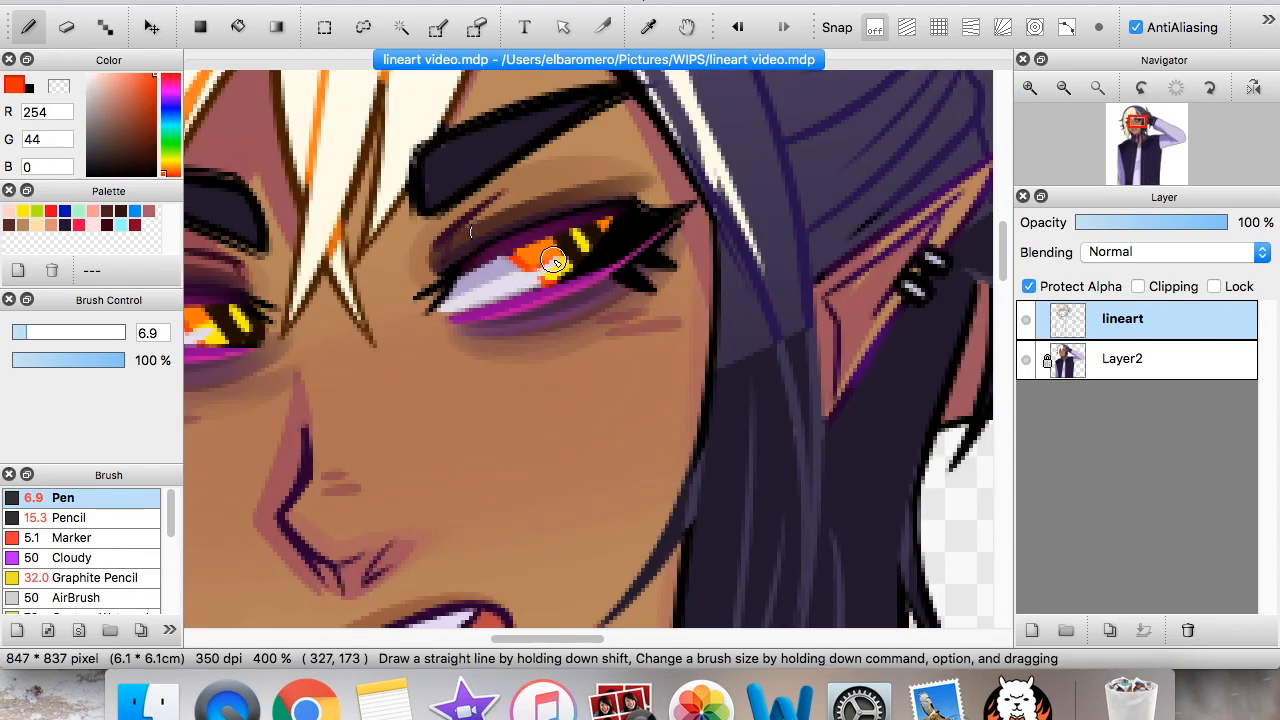
pyautogui.moveTo(568, 638); pyautogui.dragTo(550, 638)
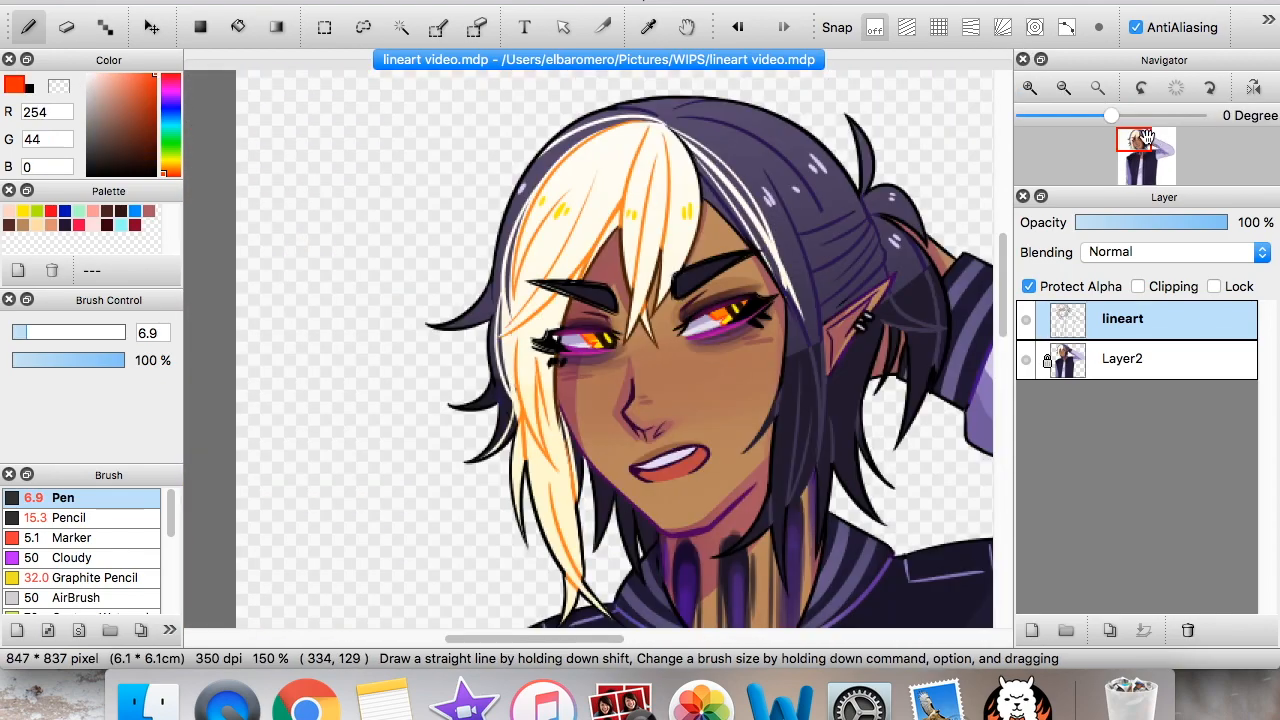
pyautogui.moveTo(1139, 140); pyautogui.dragTo(1143, 146)
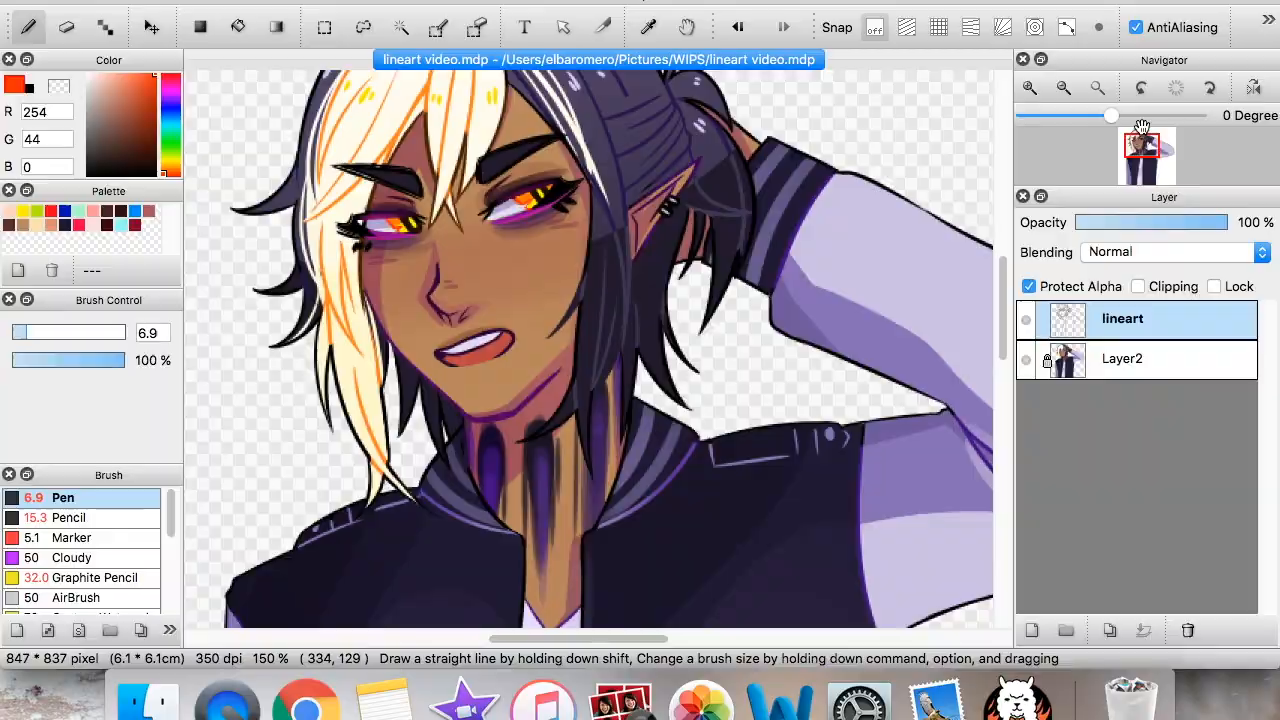